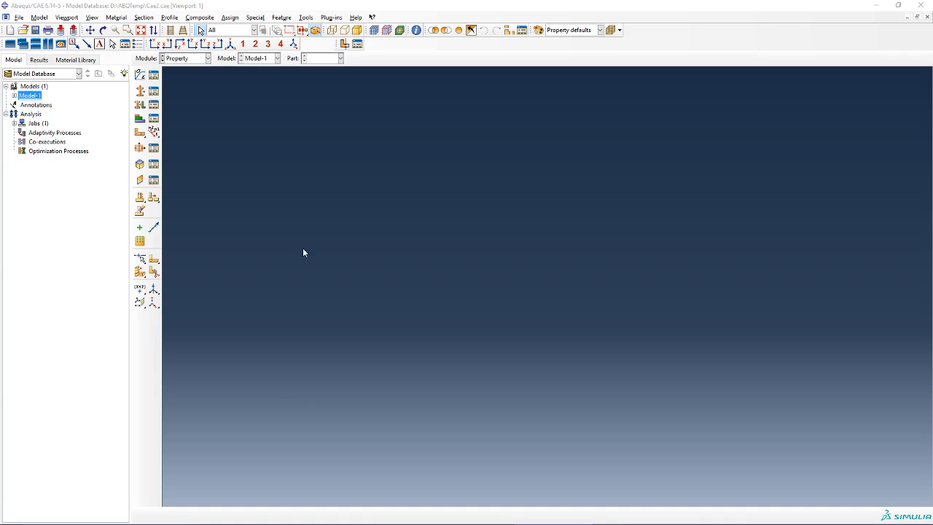
- Switch to the Part module and start a 3D deformable solid extrusion part with approximate size 200
left_click(191, 58)
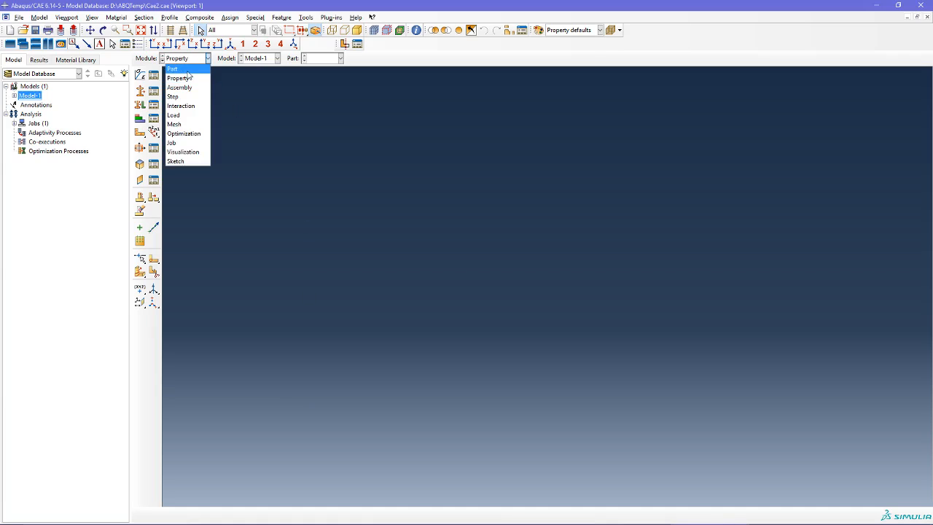
left_click(189, 74)
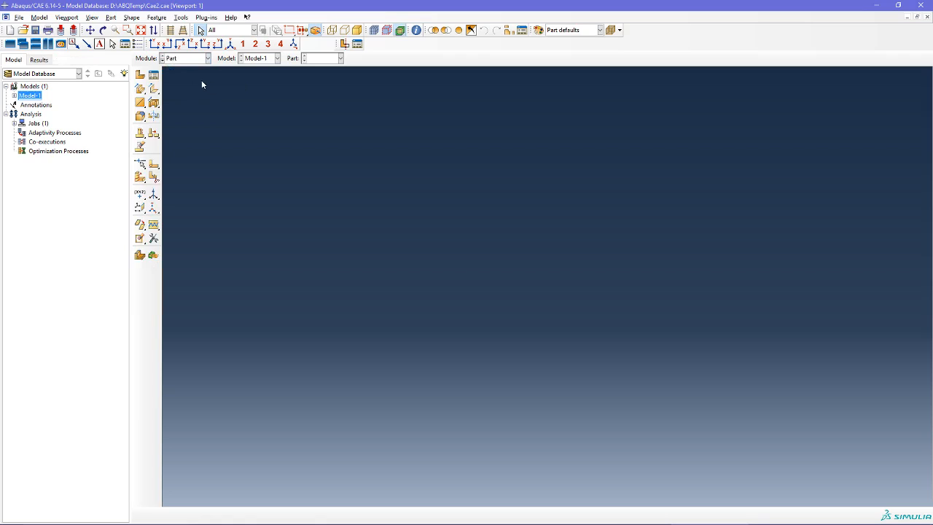
left_click(140, 75)
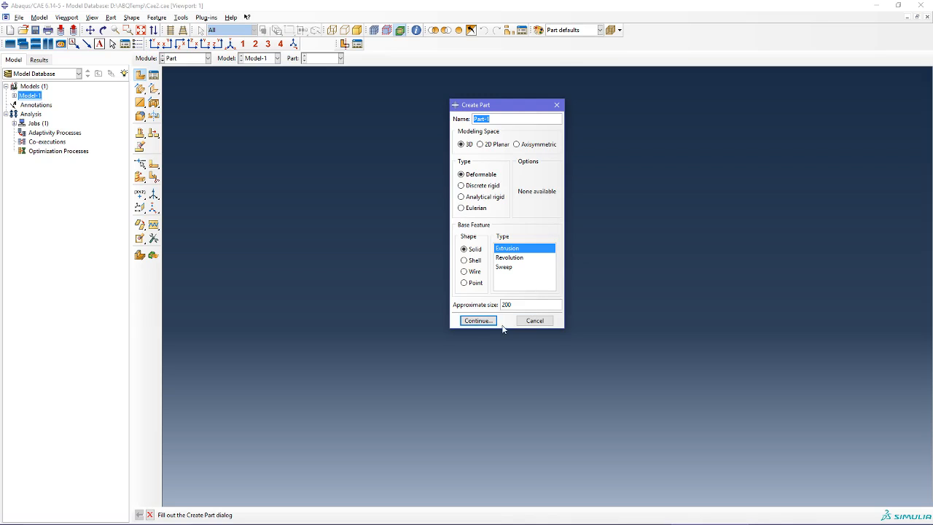
left_click(475, 321)
- Sketch a rectangle about 55 wide and 25 high, with its left side on the vertical axis
left_click(153, 89)
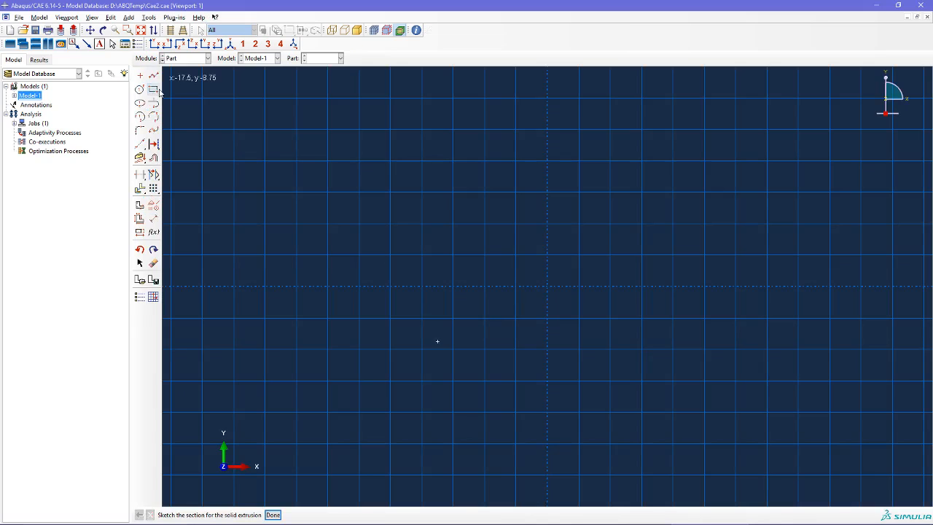
left_click(548, 192)
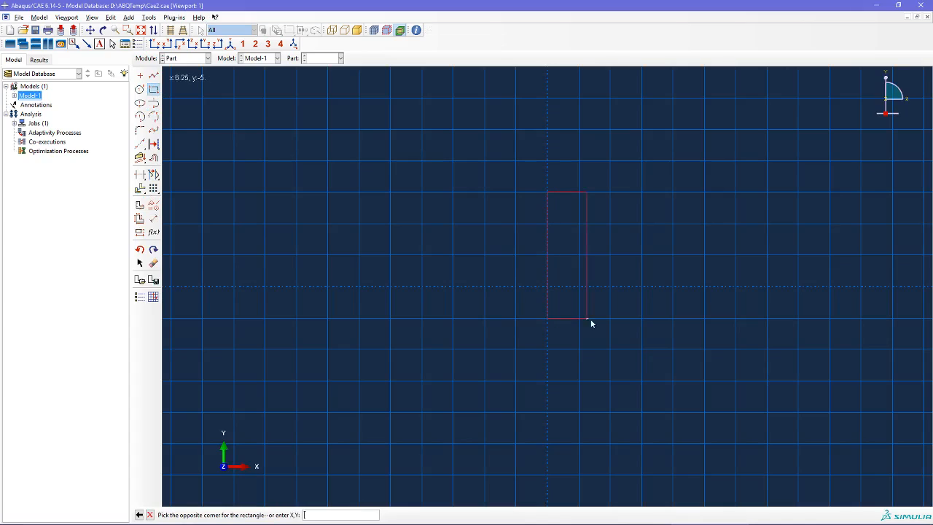
left_click(893, 349)
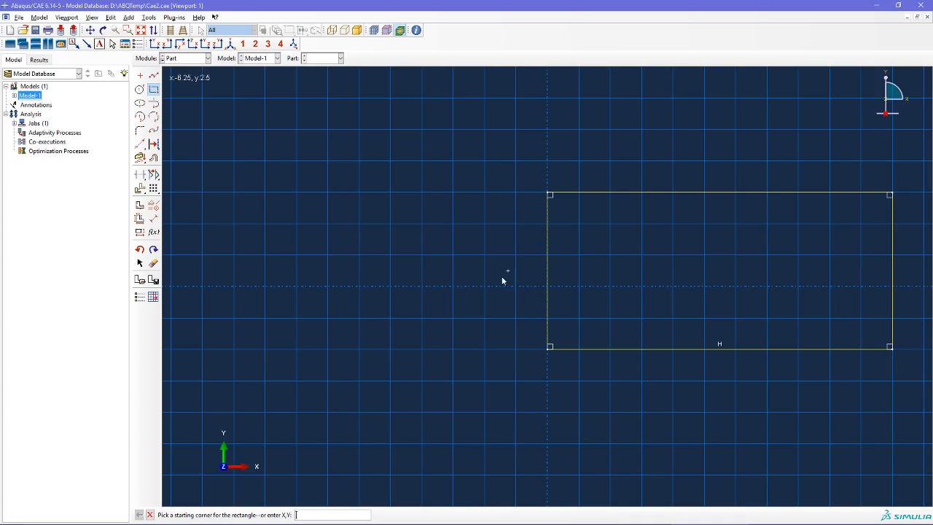
left_click(153, 89)
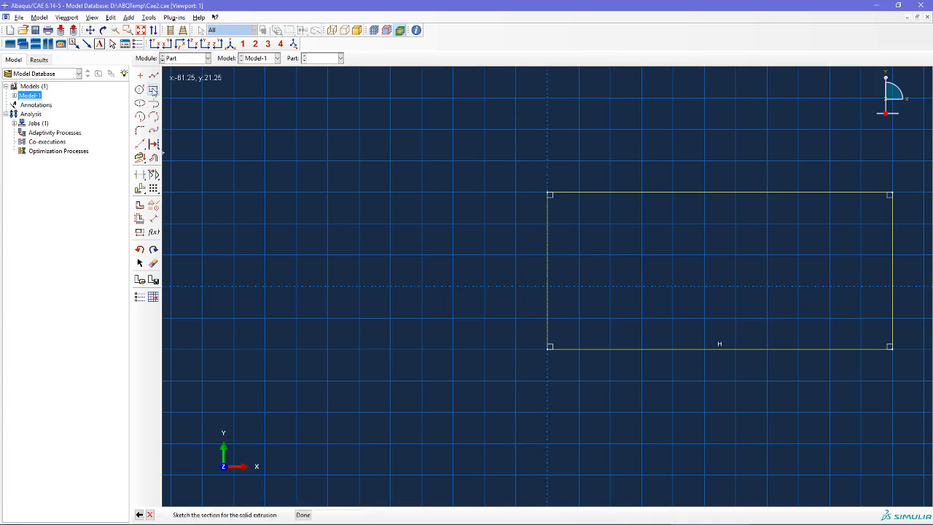
- Dimension the rectangle's left side and set its height to 20
left_click(153, 218)
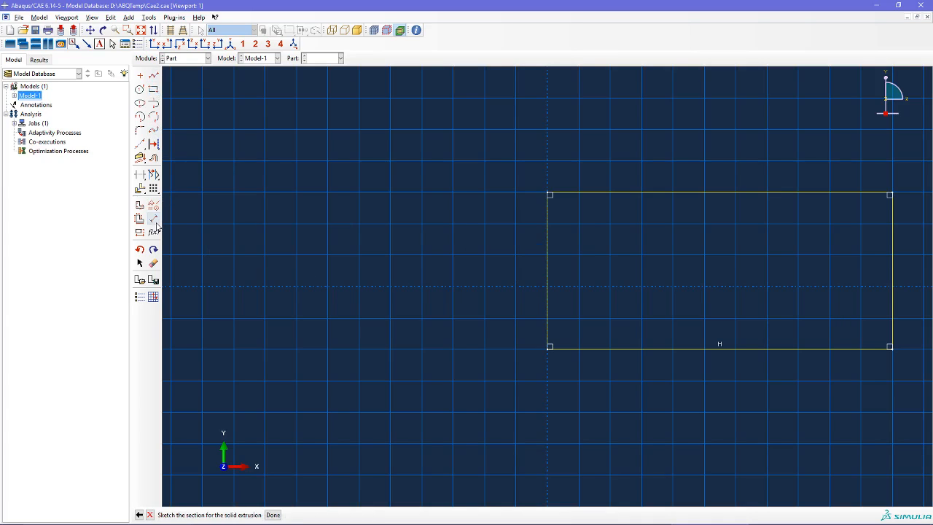
left_click(548, 297)
left_click(457, 288)
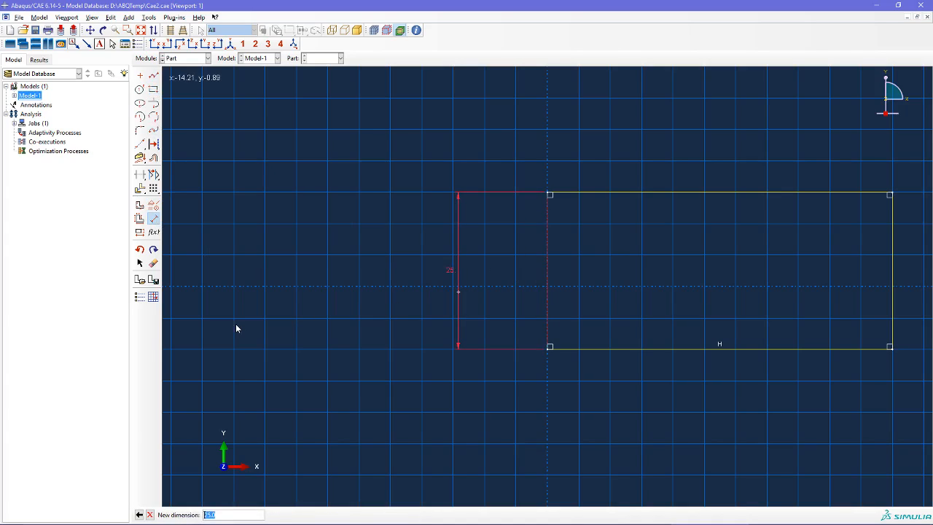
type("20")
key("Return")
- Dimension the rectangle's bottom side and set its width to 60
left_click(615, 347)
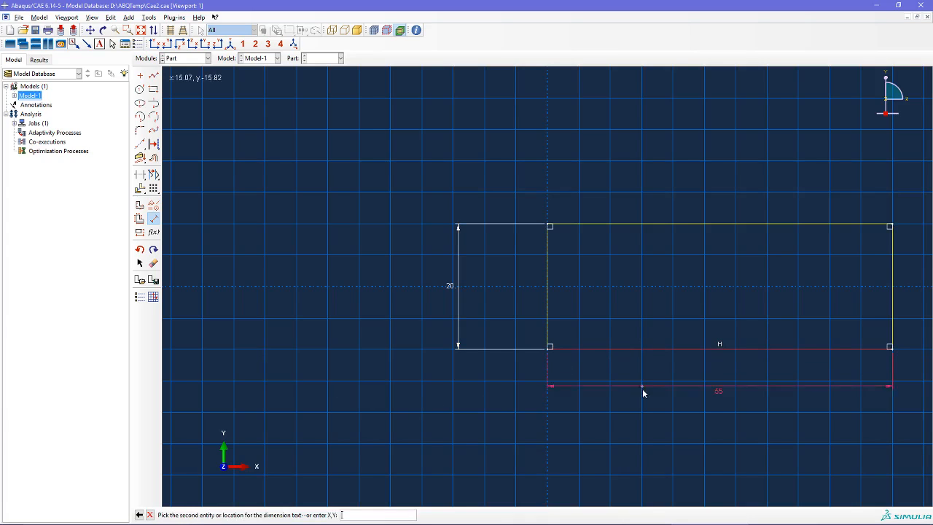
left_click(644, 413)
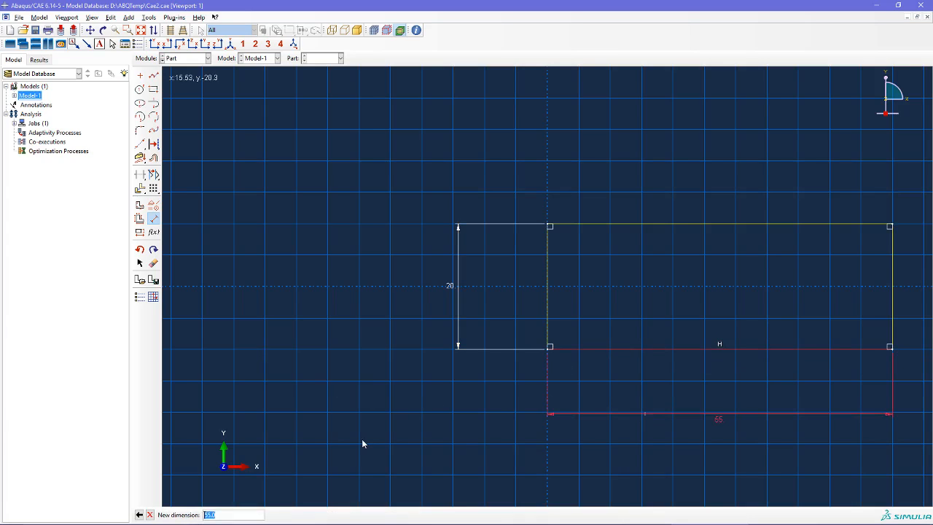
type("60")
key("Return")
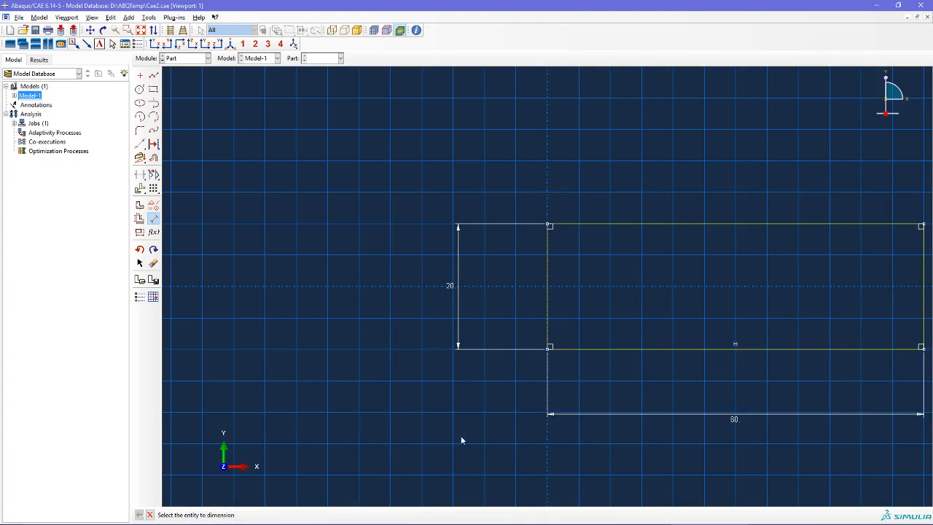
scroll(217, 393, "down", 1)
scroll(311, 380, "up", 2)
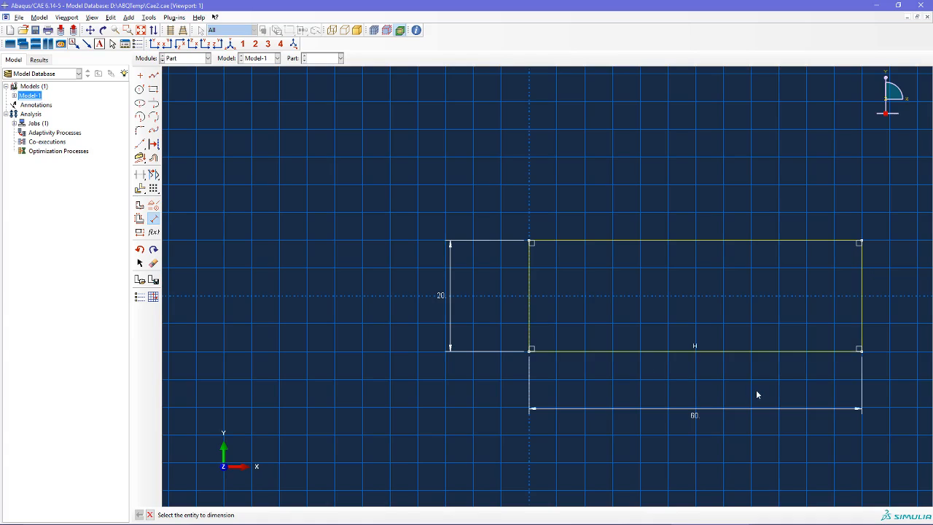
key("Escape")
- Finish the section sketch and extrude it to a depth of 15
middle_click(376, 358)
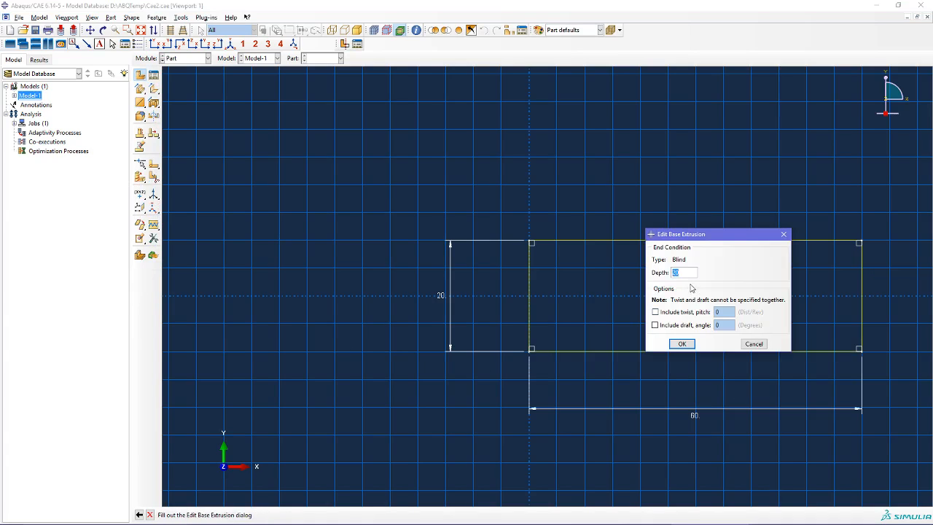
type("15")
left_click(683, 344)
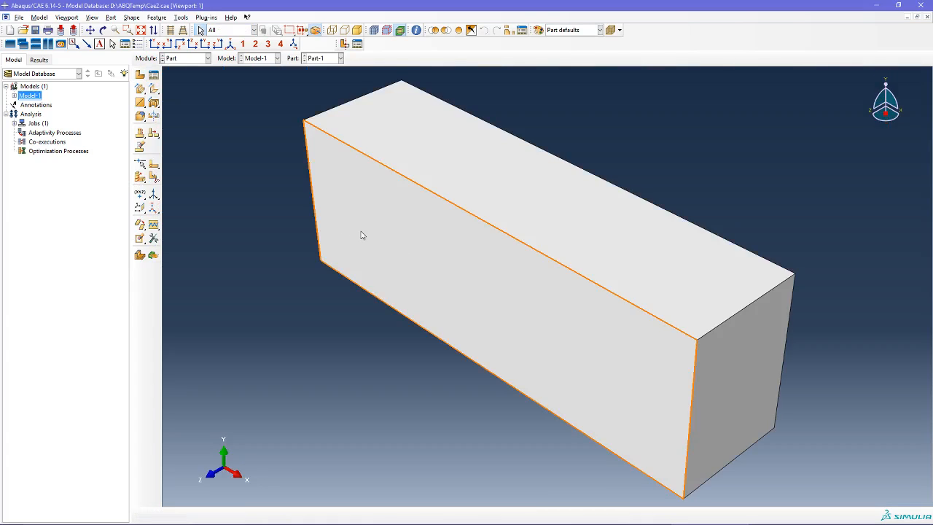
left_click_drag(486, 255, 592, 191, "ctrl+alt")
left_click_drag(569, 313, 633, 292, "ctrl+alt")
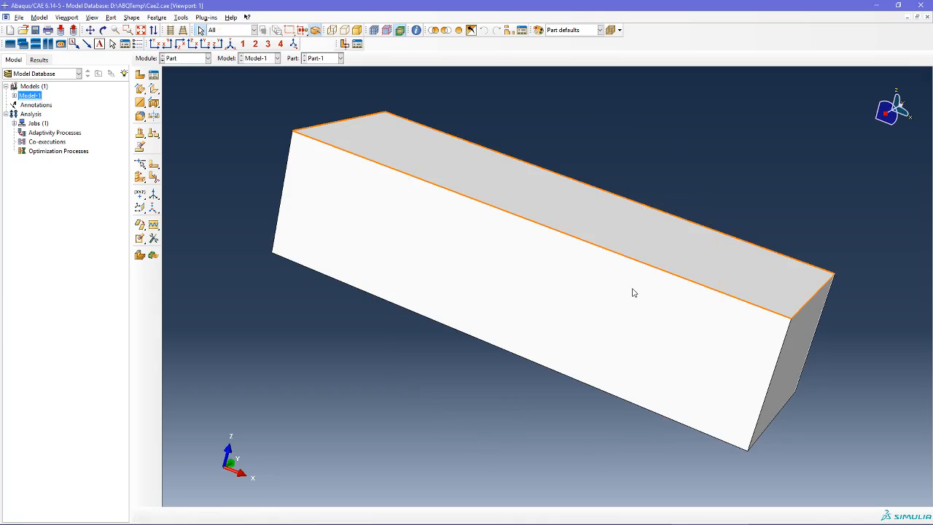
left_click_drag(554, 236, 473, 237, "ctrl+alt")
middle_click_drag(640, 270, 589, 250, "ctrl+alt")
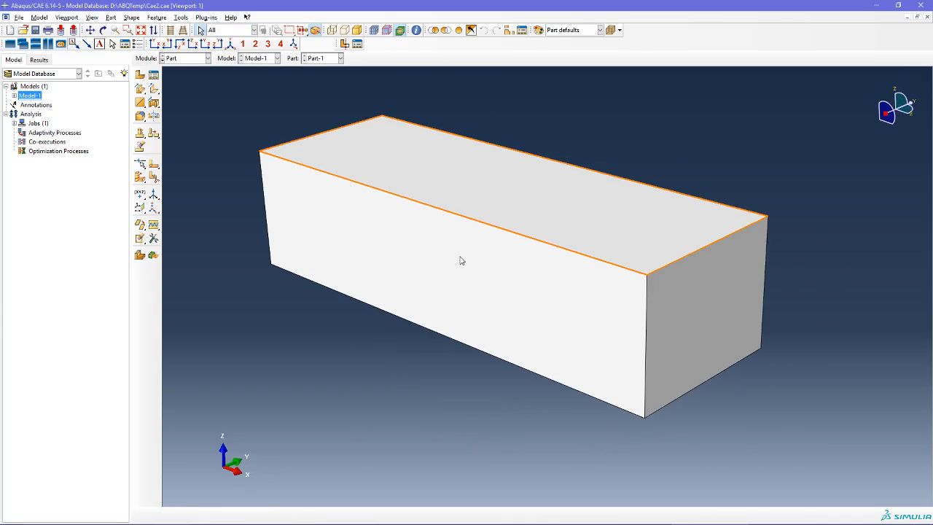
left_click(154, 166)
left_click(719, 297)
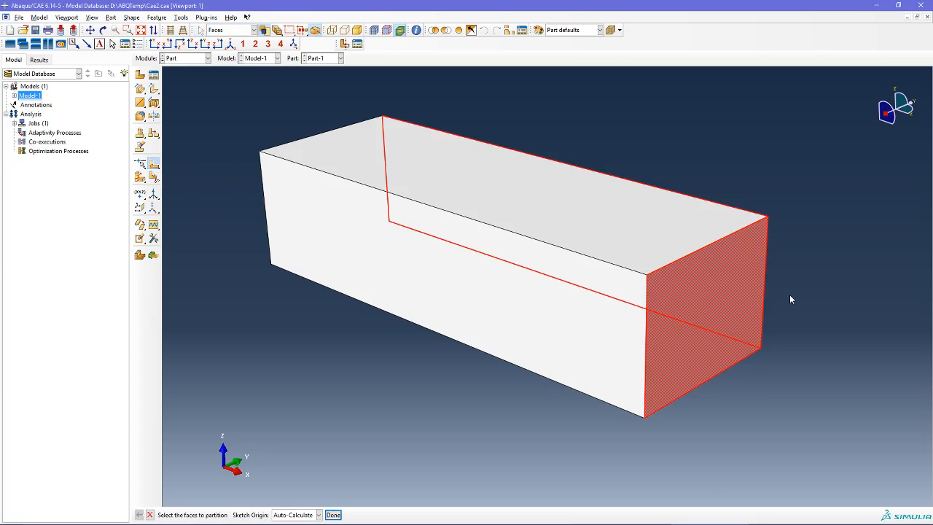
middle_click(765, 314)
left_click(729, 345)
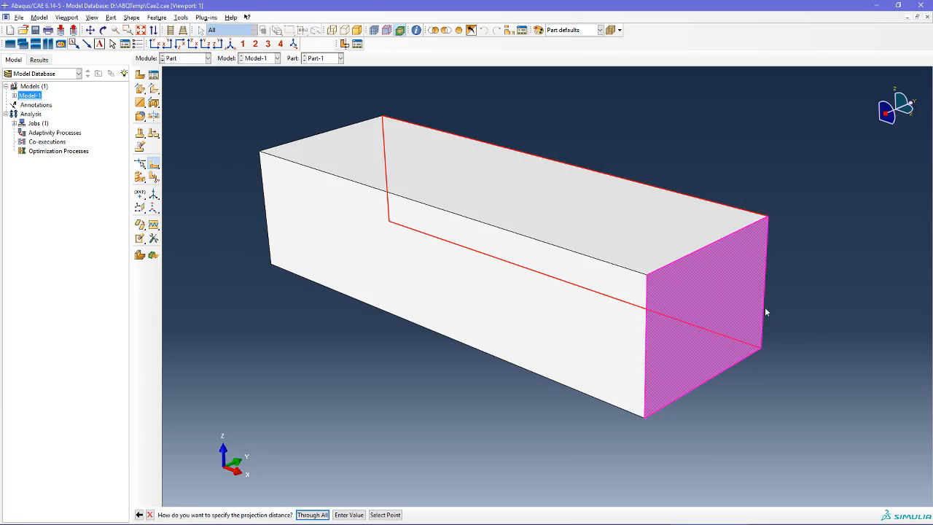
left_click(149, 515)
- Start a sketched partition on the block's small end face, with its far Z-direction edge vertical and on the right
left_click(154, 164)
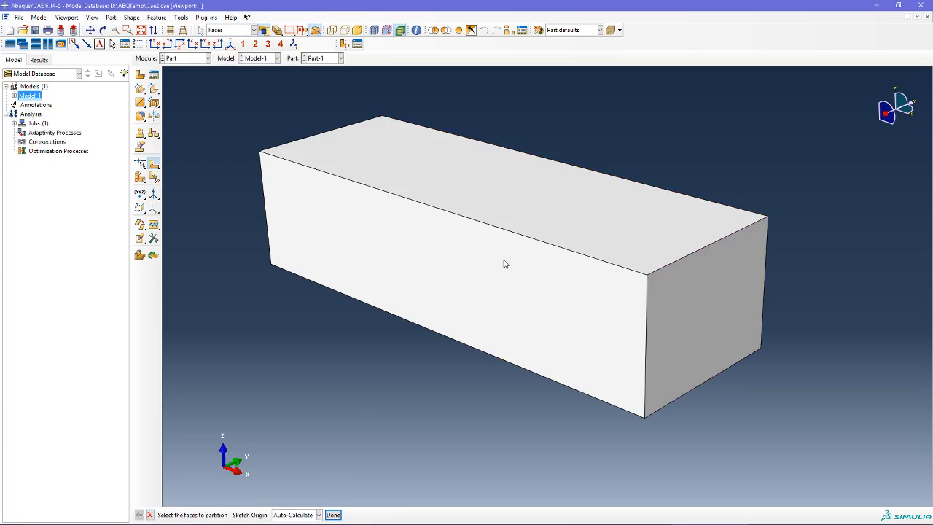
left_click(739, 279)
middle_click(788, 293)
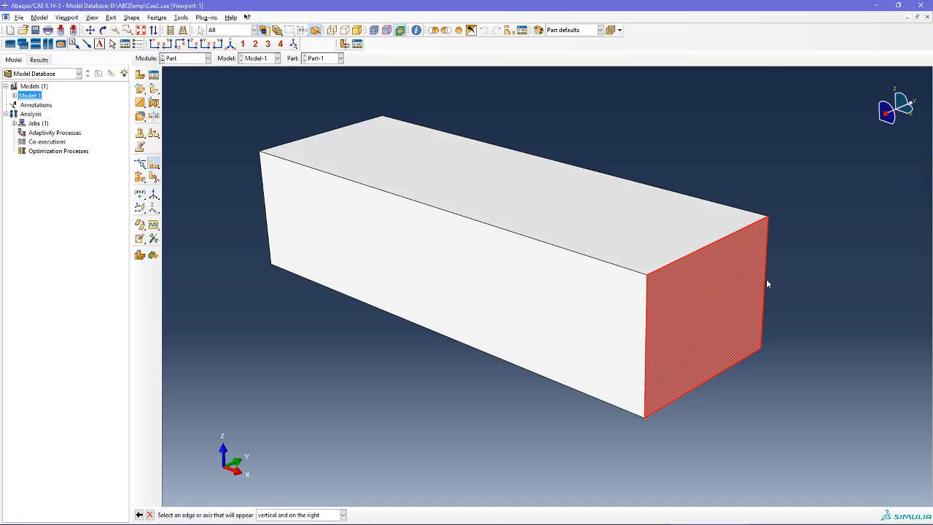
left_click(766, 280)
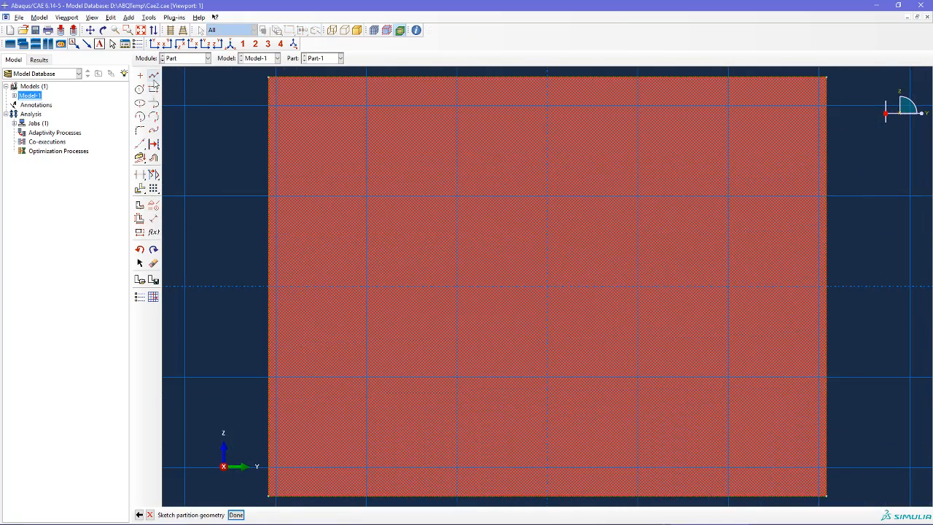
- Sketch two horizontal lines across the full width of the end face, splitting it into roughly equal thirds
left_click(268, 218)
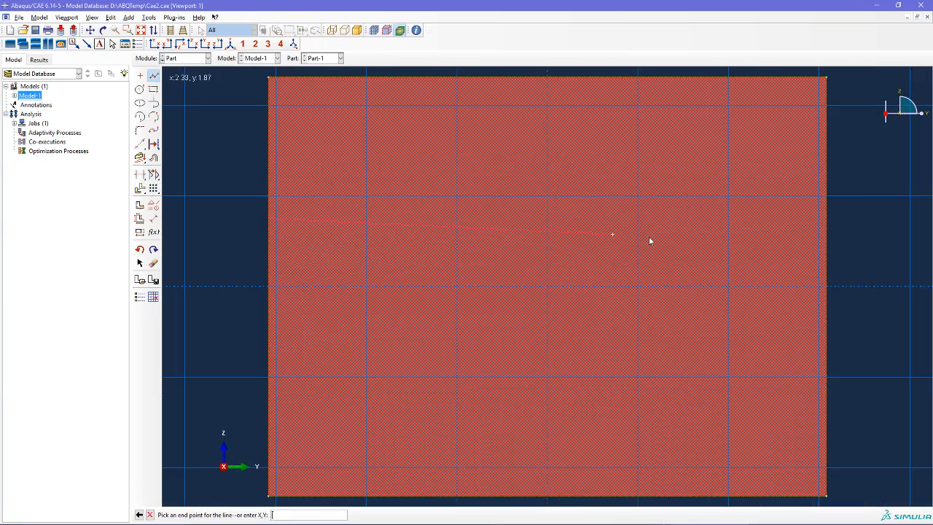
left_click(827, 217)
middle_click(404, 345)
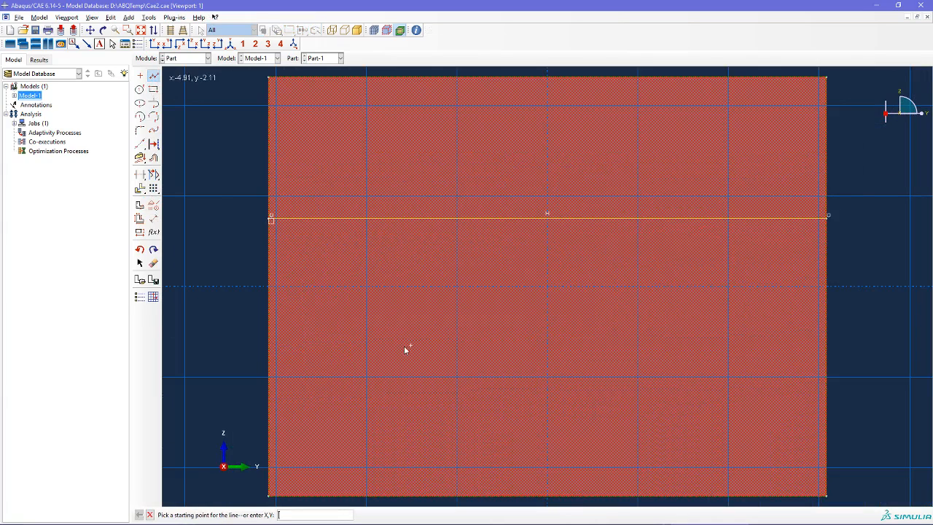
left_click(270, 354)
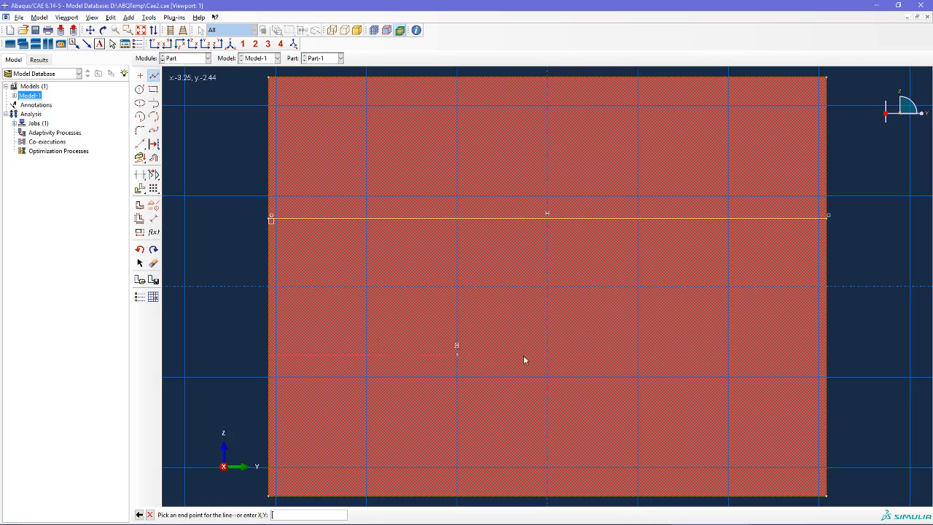
left_click(827, 355)
middle_click(853, 333)
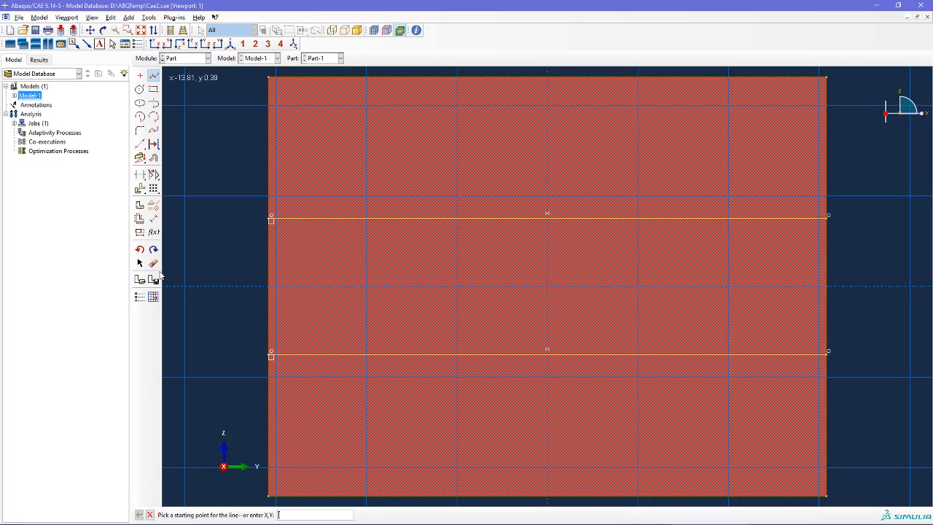
- Dimension the upper line's distance from the face's top edge and set it to 5
left_click(153, 218)
left_click(304, 218)
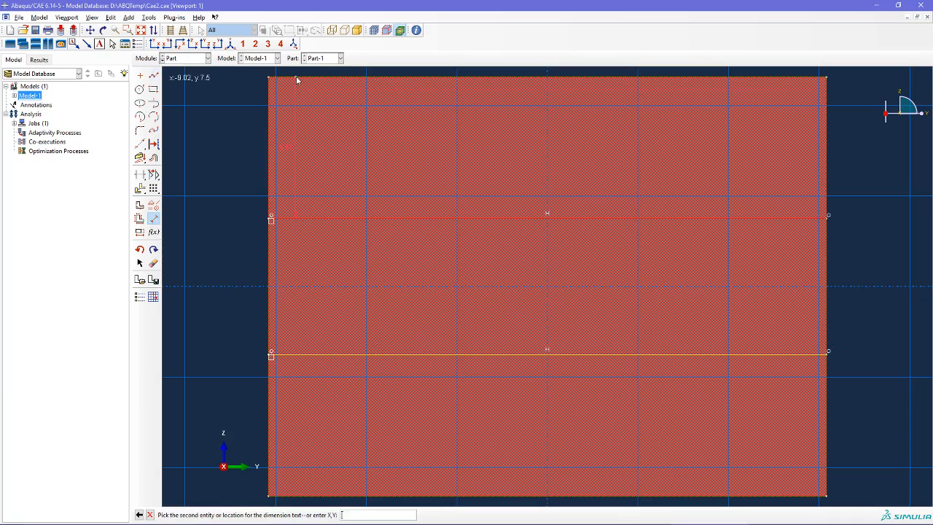
left_click(268, 78)
left_click(194, 145)
type("5")
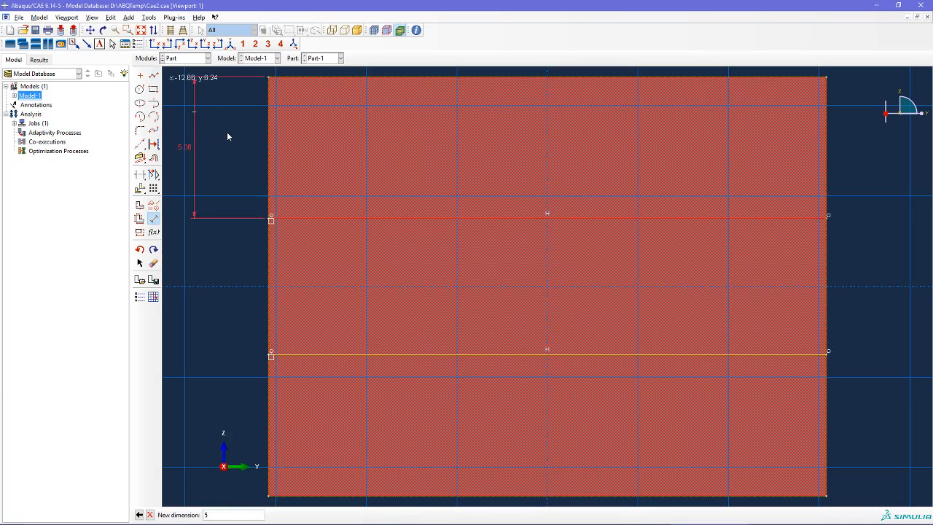
key("Return")
- Set the distance between the two lines to 5 and finish the sketch to partition the end face
left_click(325, 354)
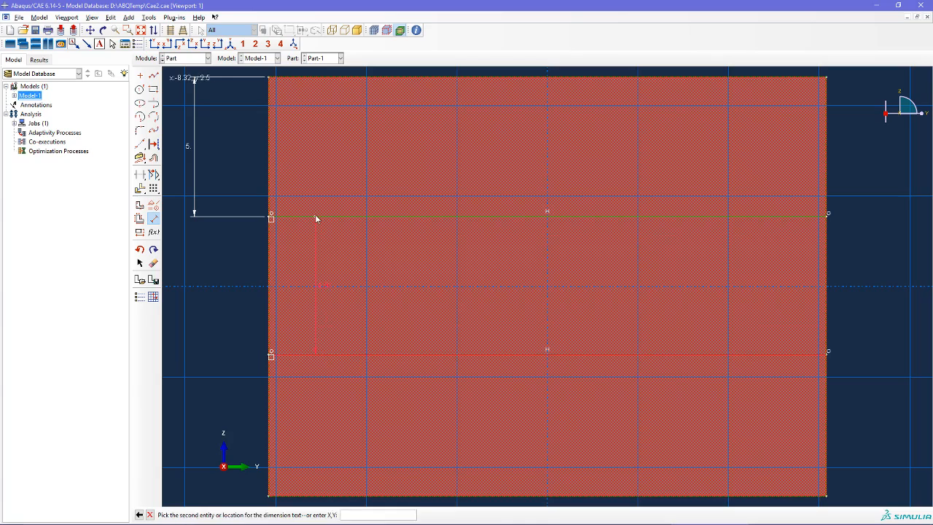
left_click(315, 214)
left_click(196, 240)
type("5")
key("Return")
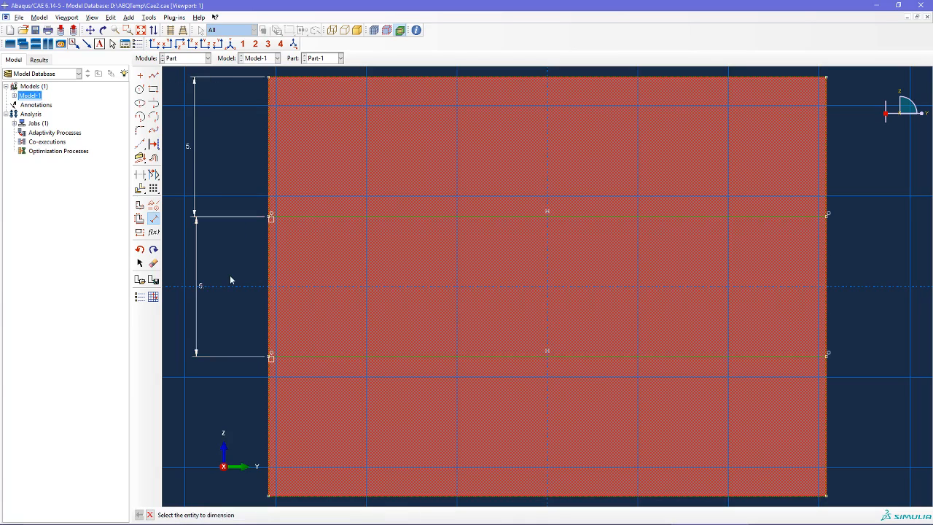
middle_click(456, 297)
middle_click(661, 271)
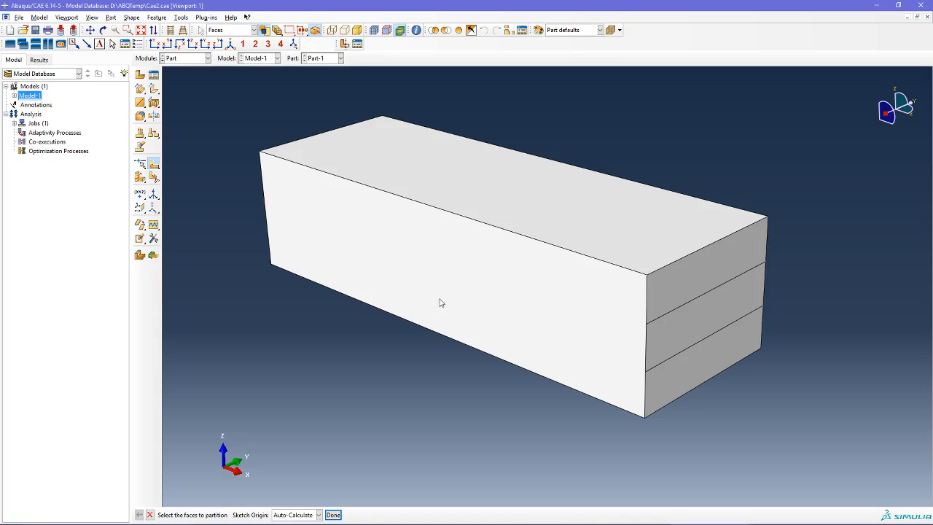
- Partition the block's cell by extruding the lower line on the end face along the block's long bottom edge
left_click(143, 178)
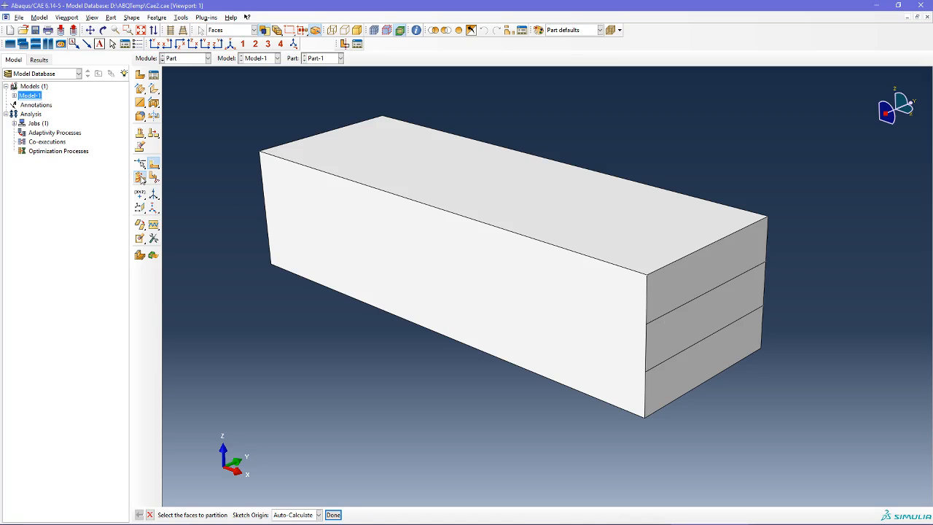
left_click(671, 314)
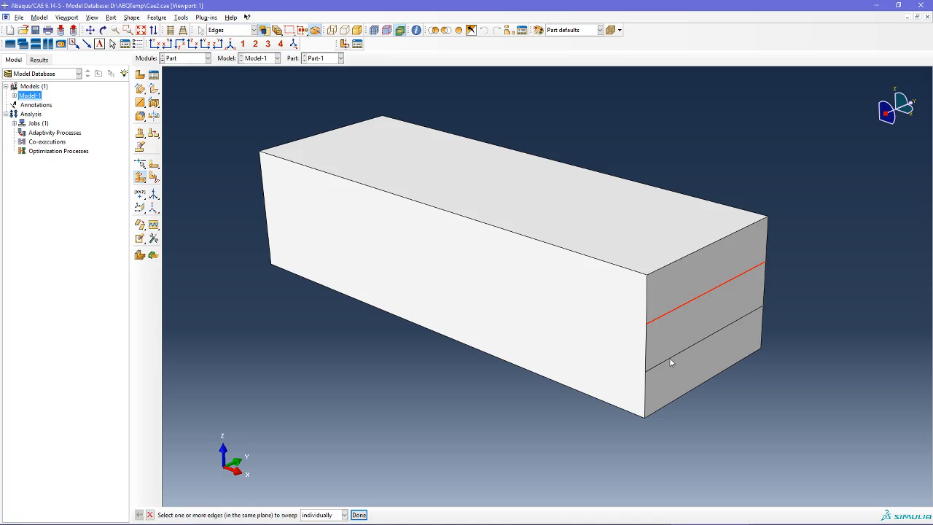
left_click(669, 358, "shift")
middle_click(443, 370)
left_click(466, 278)
left_click(677, 353)
middle_click(454, 356)
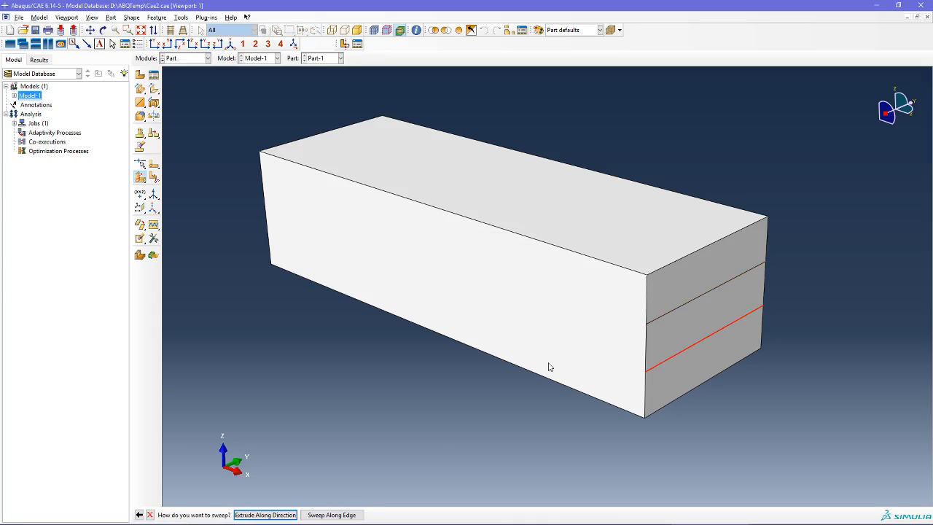
left_click(265, 514)
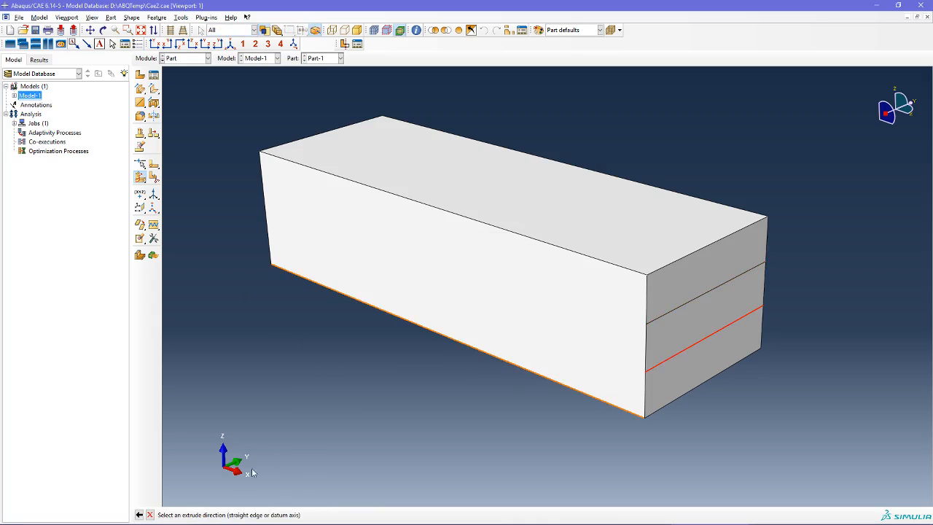
left_click(534, 376)
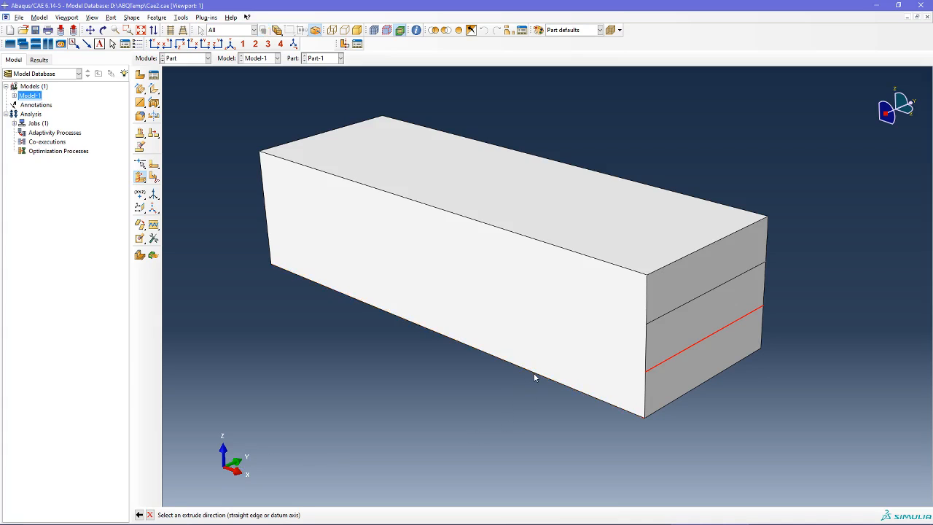
middle_click(491, 380)
middle_click(396, 364)
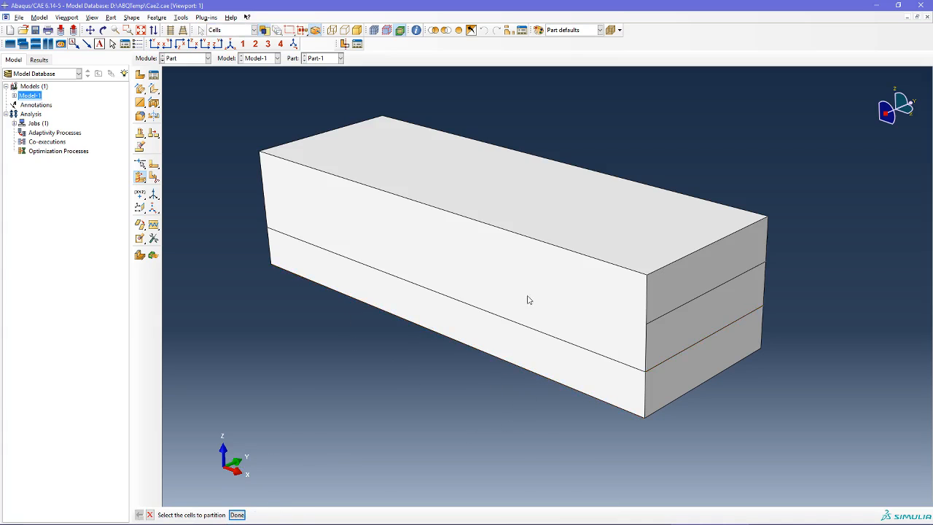
- Partition the remaining upper cell by sweeping the upper end-face line along the cell's lower long edge
left_click(633, 313)
middle_click(764, 319)
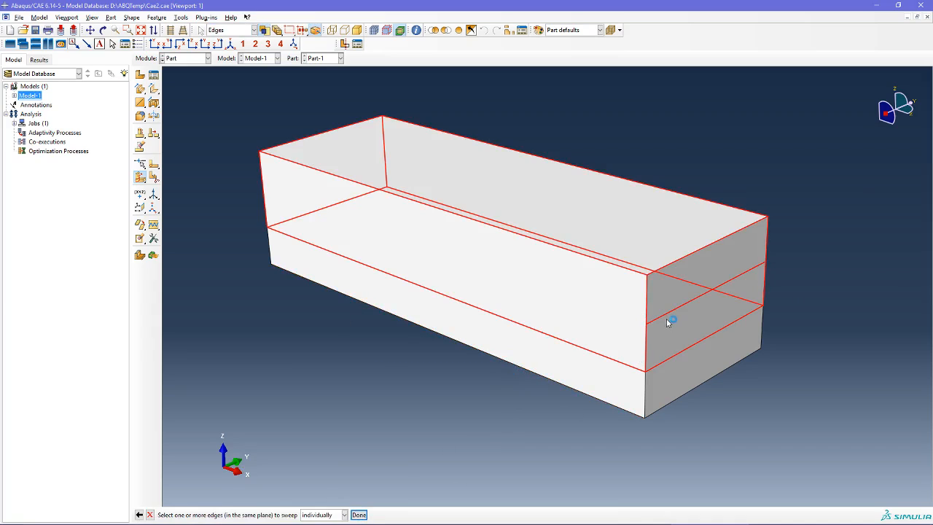
left_click(642, 311)
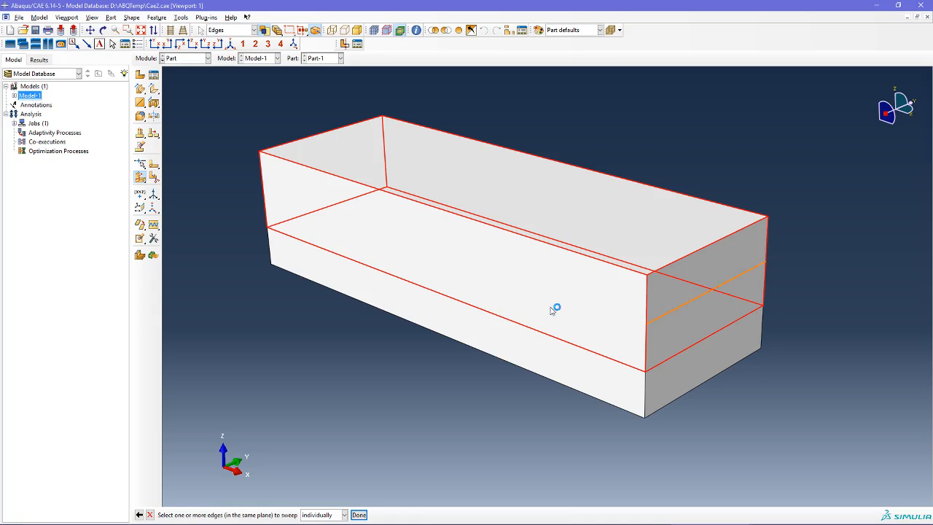
middle_click(354, 343)
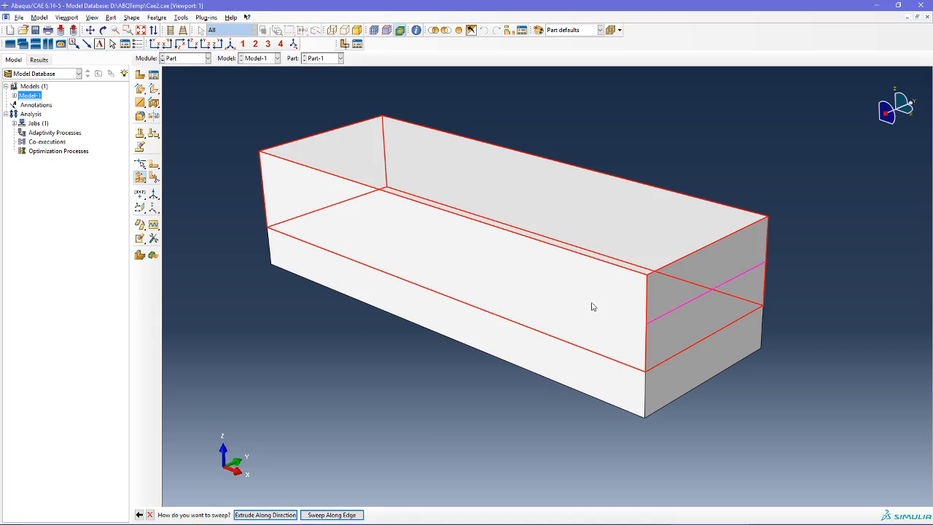
left_click(336, 515)
left_click(574, 349)
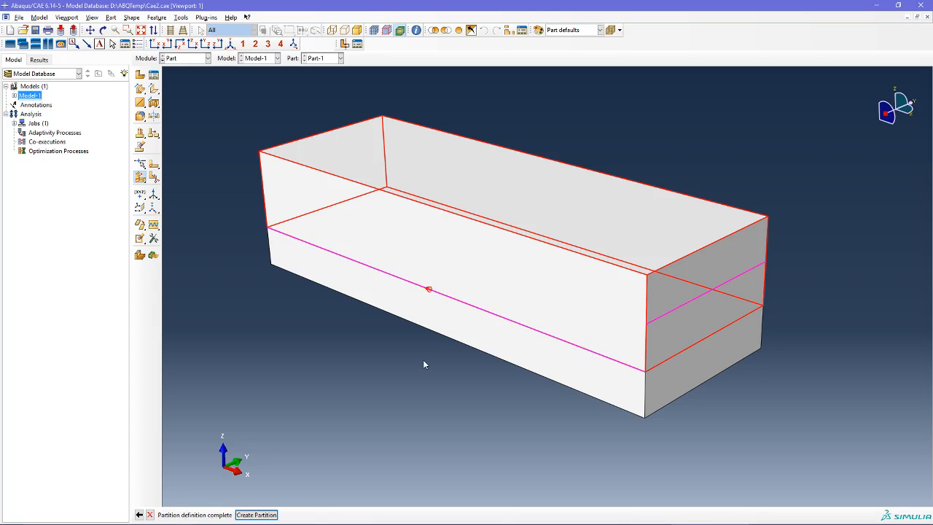
middle_click(422, 359)
left_click_drag(697, 365, 675, 382, "ctrl+alt")
left_click_drag(427, 276, 357, 244, "ctrl+alt")
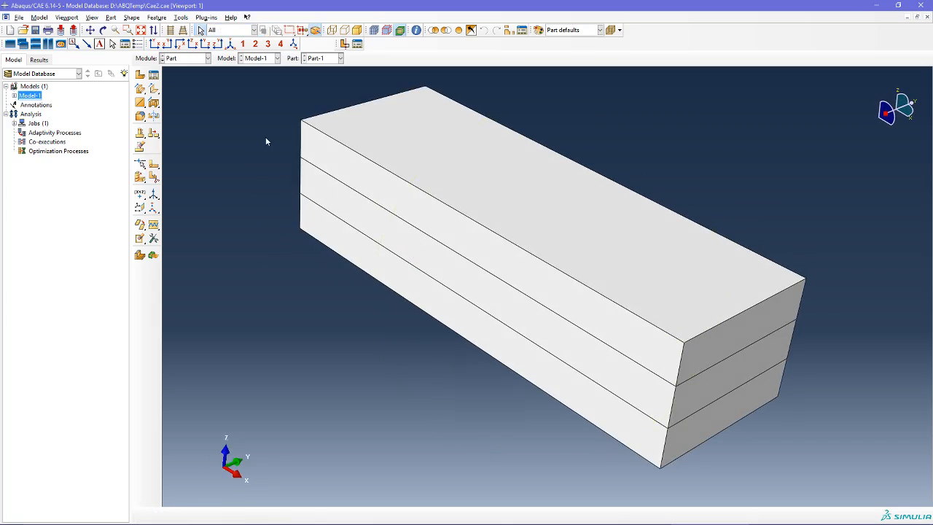
- Switch to the Property module and create a material with elastic behavior of type Engineering Constants
left_click(206, 59)
left_click(197, 77)
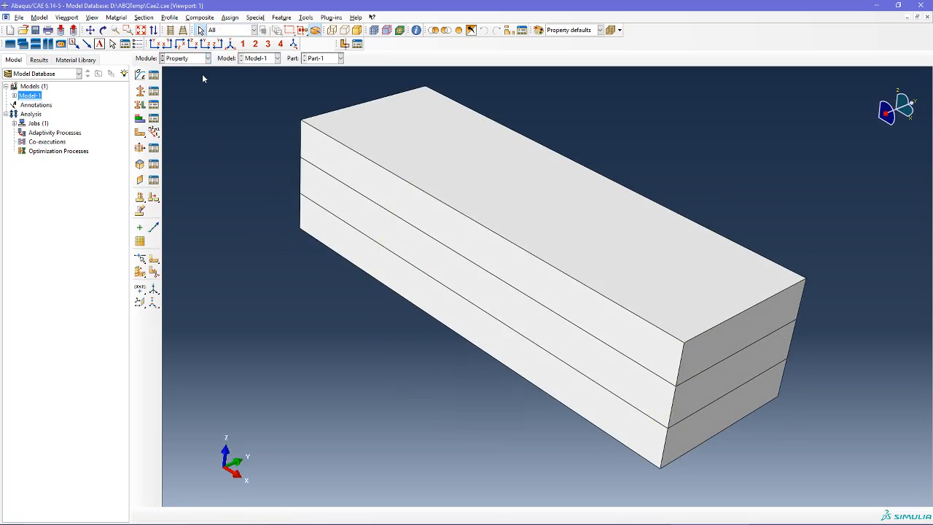
left_click_drag(587, 179, 568, 268, "ctrl+alt")
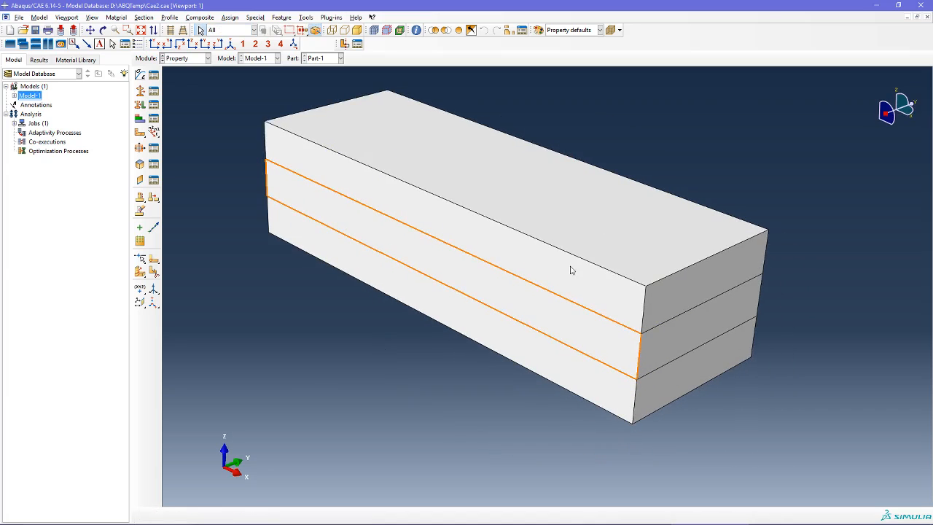
left_click(141, 75)
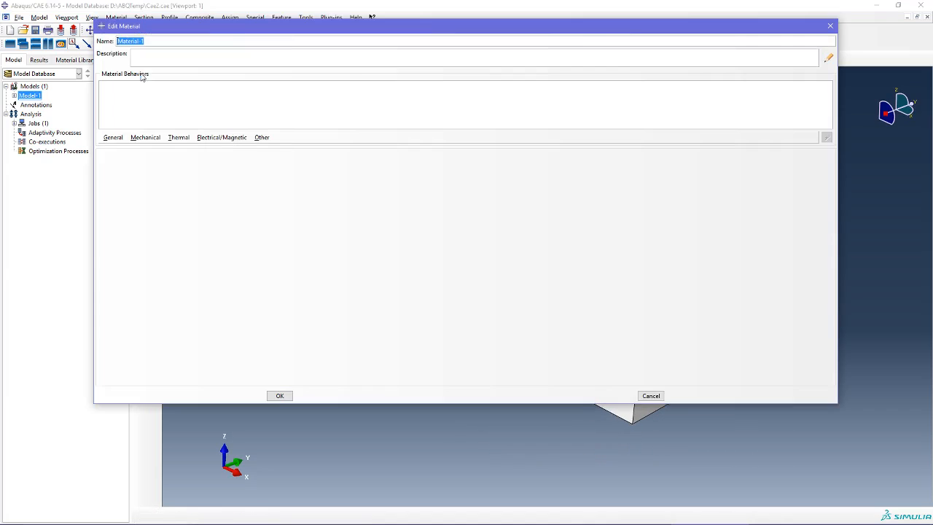
left_click(146, 137)
mouse_move(153, 147)
left_click(290, 148)
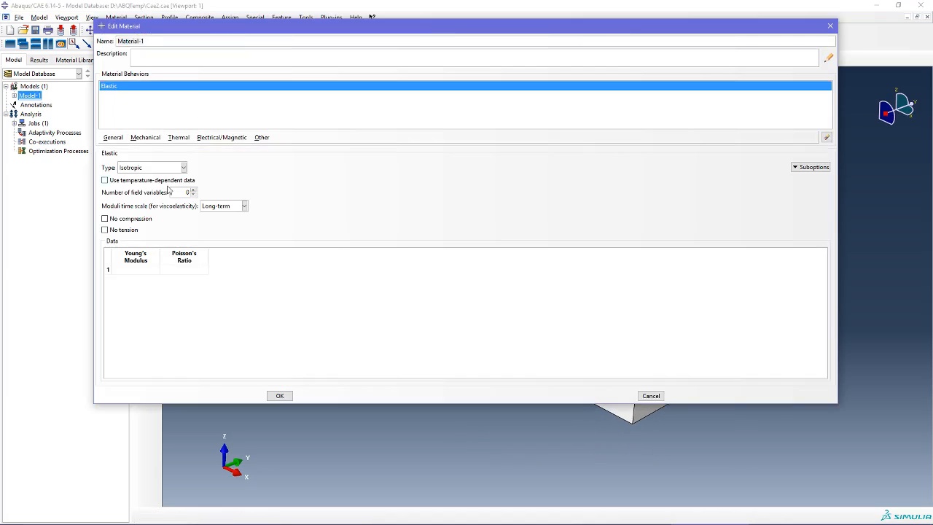
left_click(133, 169)
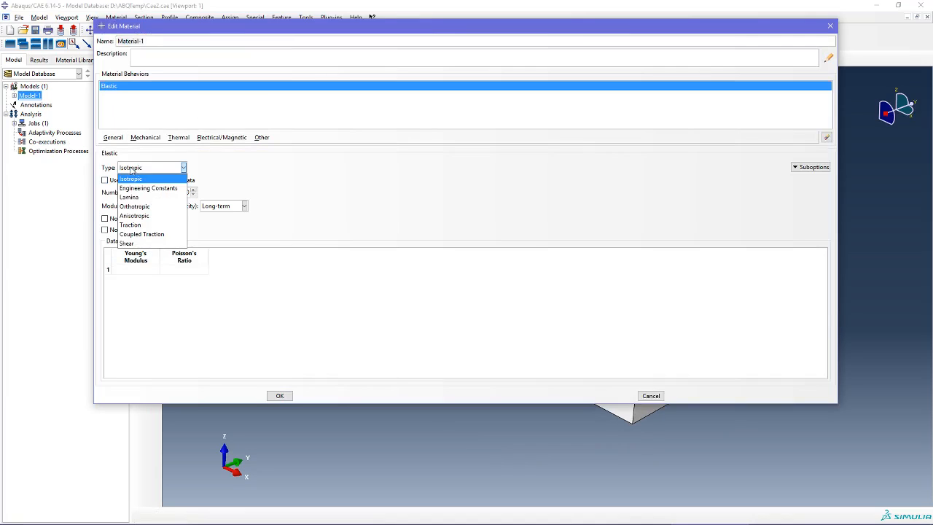
left_click(142, 188)
- Set the material's Young's moduli to E1 25e6, E2 1e6 and E3 1e6
left_click(138, 263)
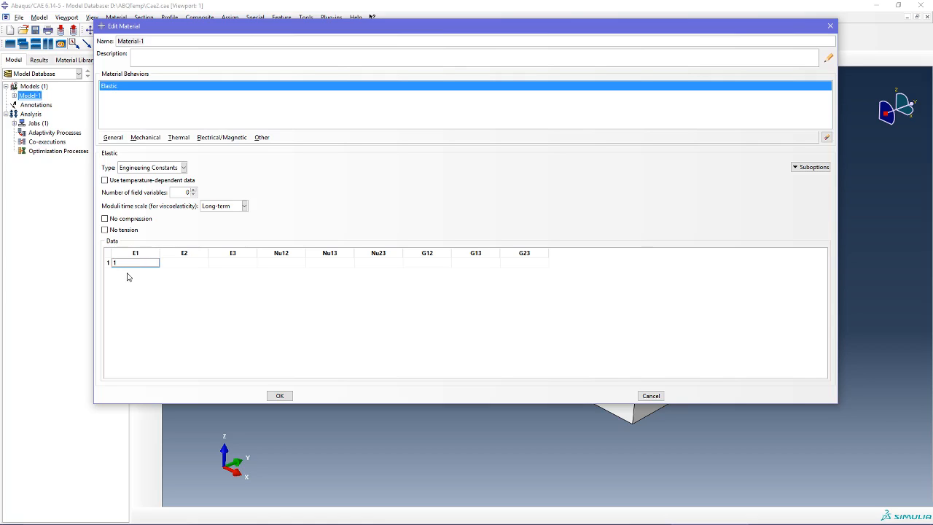
type("25e6")
left_click(180, 265)
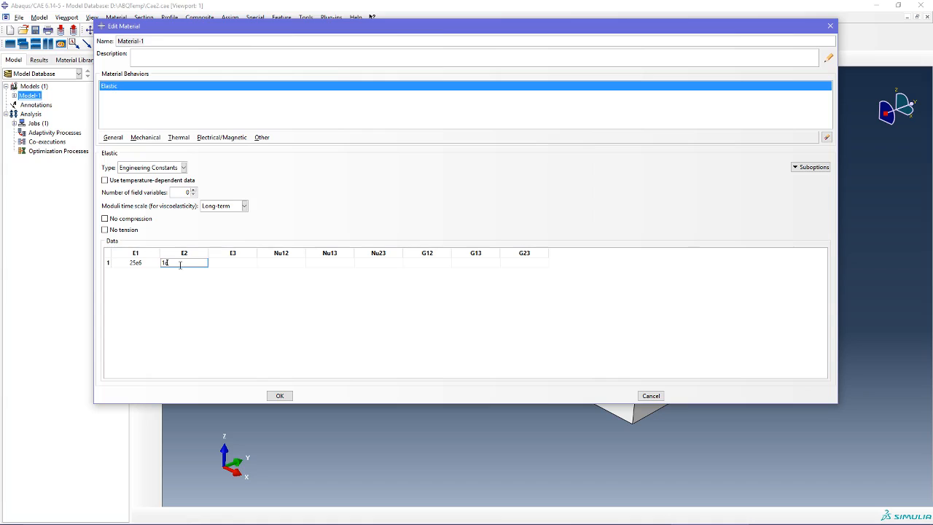
left_click(184, 282)
left_click(185, 265)
key("ctrl+c")
left_click(252, 263)
key("ctrl+v")
- Set the Poisson's ratios Nu12, Nu13 and Nu23 to 0.25 each
left_click(284, 263)
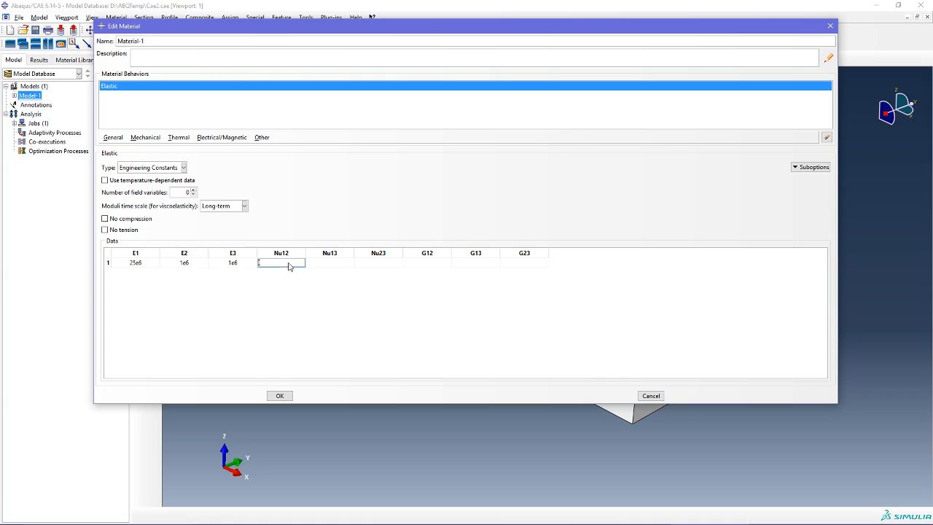
type("0.25")
key("Tab")
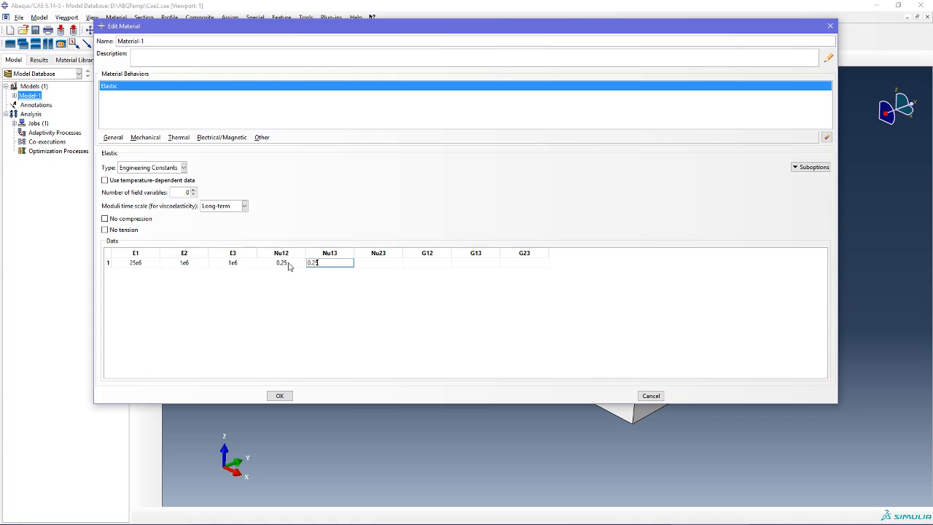
key("Tab")
type("0.")
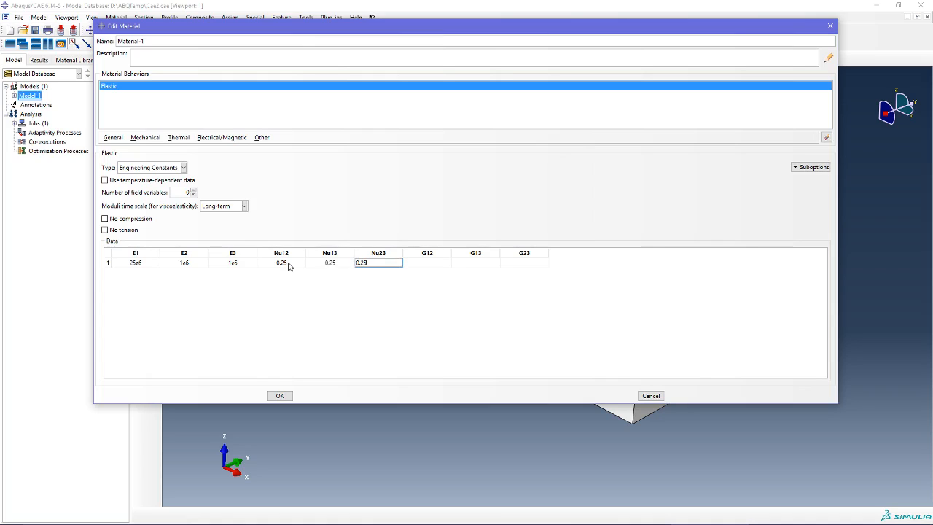
type("25")
key("Tab")
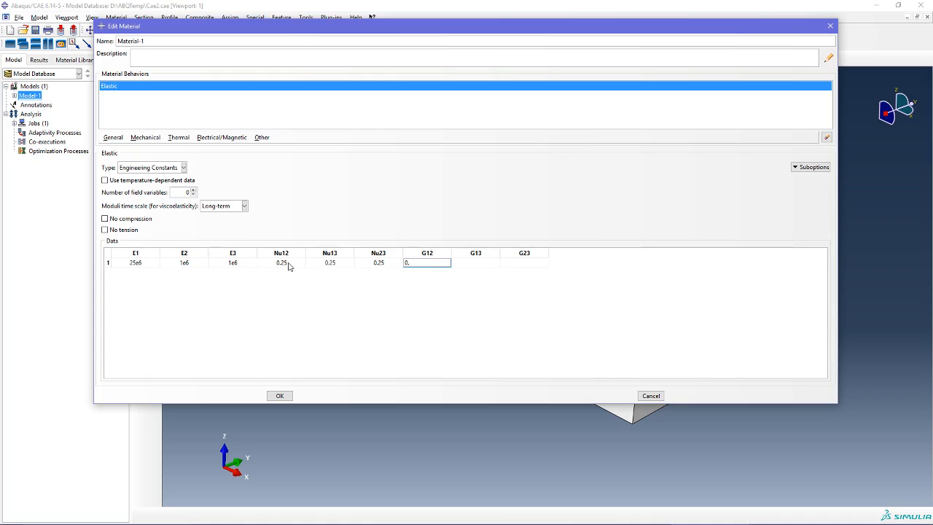
- Set the shear moduli to G12 0.5e6, G13 0.5e6 and G23 0.2e6, and save the material
type("0.5e6")
key("Return")
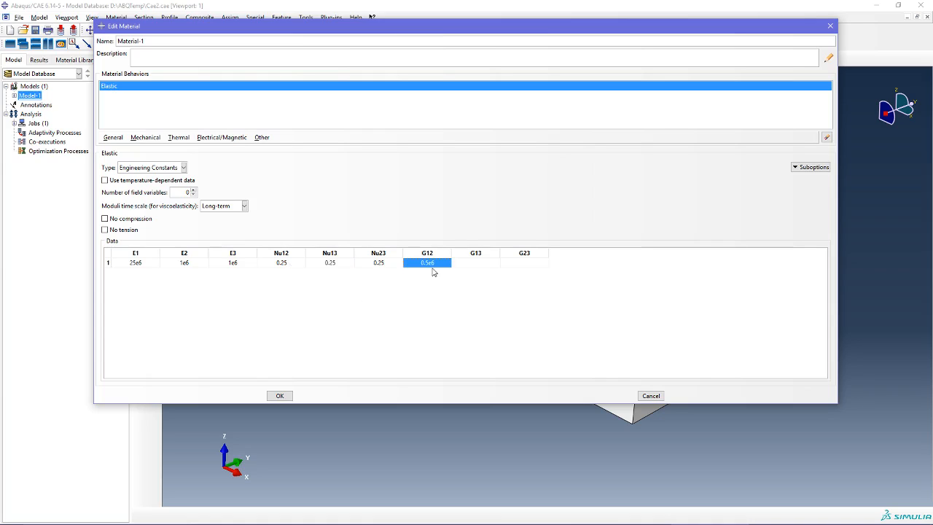
left_click(439, 263)
left_click(478, 263)
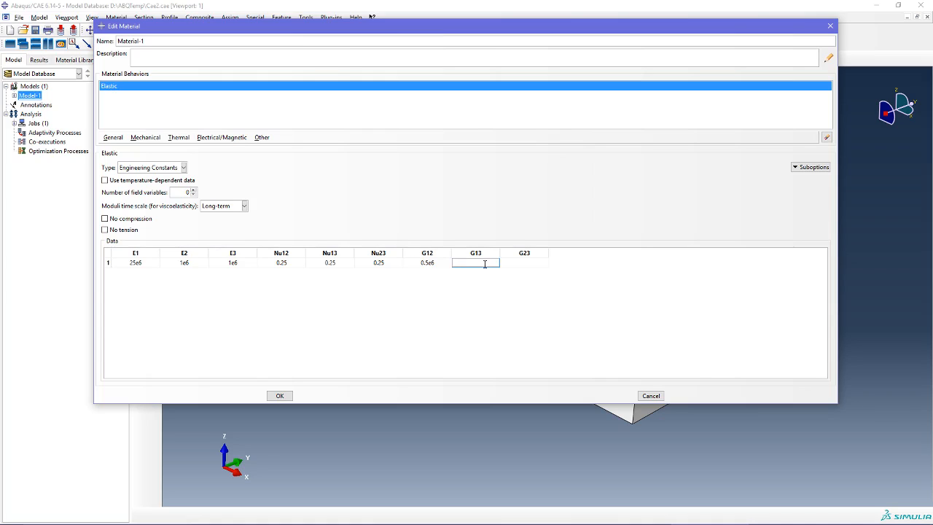
type("0.5e6")
key("Return")
left_click(529, 262)
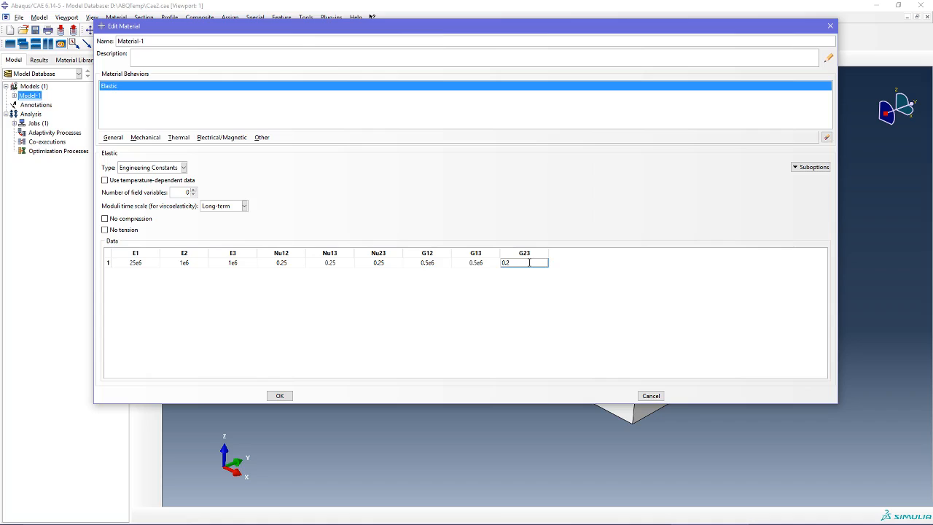
type("e6")
key("Return")
left_click(280, 396)
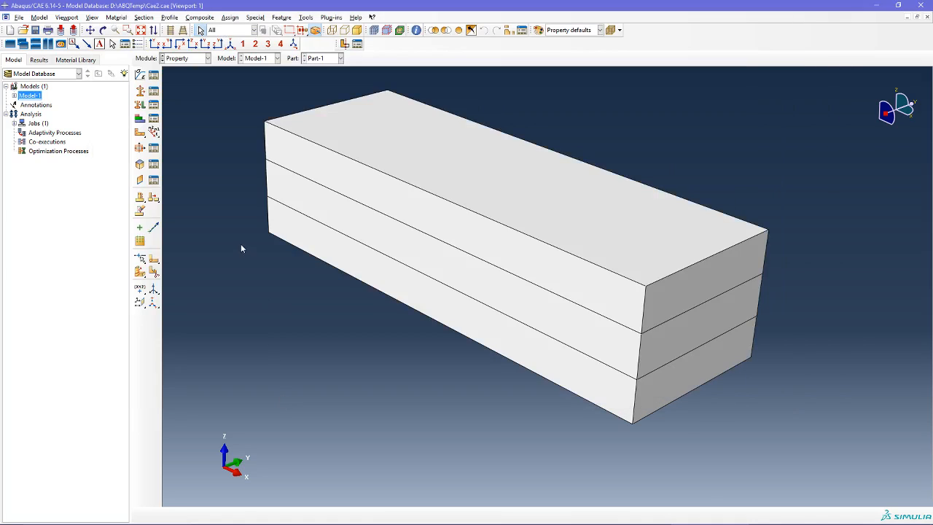
- Create a solid, homogeneous section that uses Material-1
left_click(141, 92)
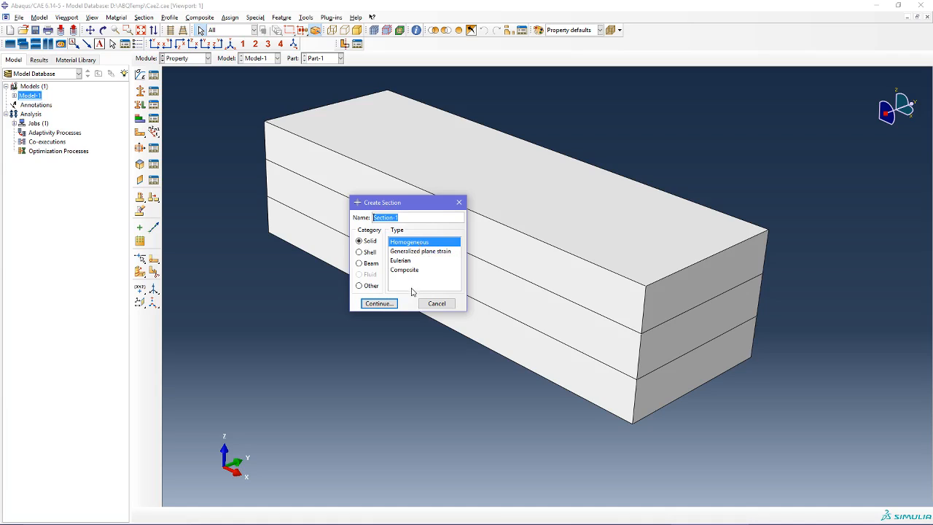
left_click(379, 303)
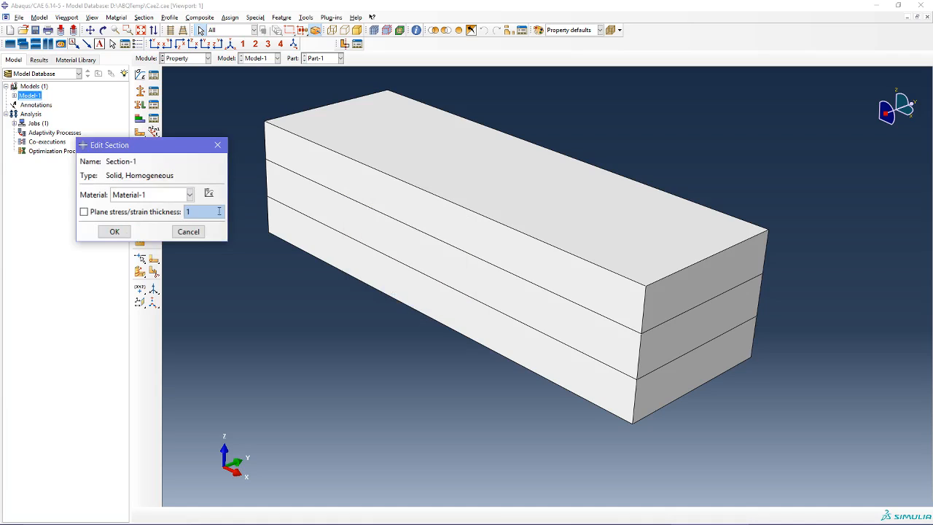
left_click(113, 231)
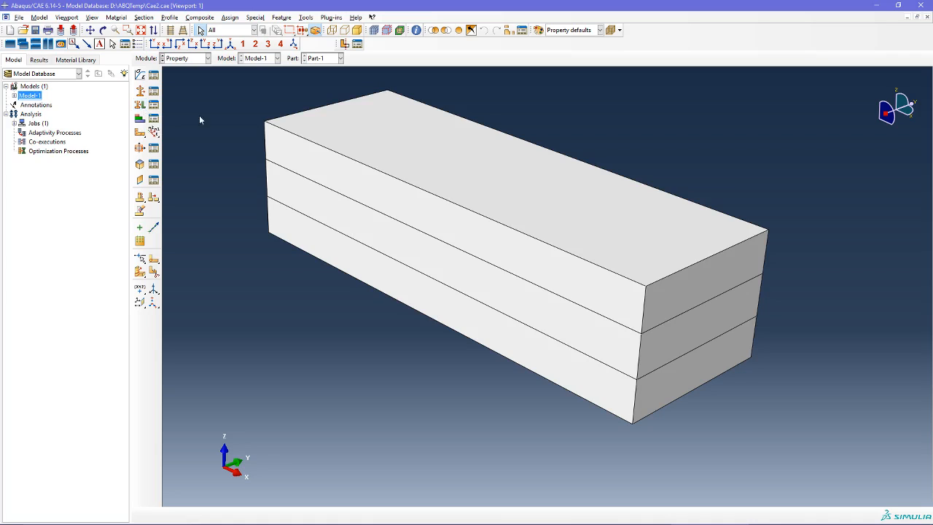
- Assign Section-1 to the block's bottom layer, creating a set for the region
left_click(142, 107)
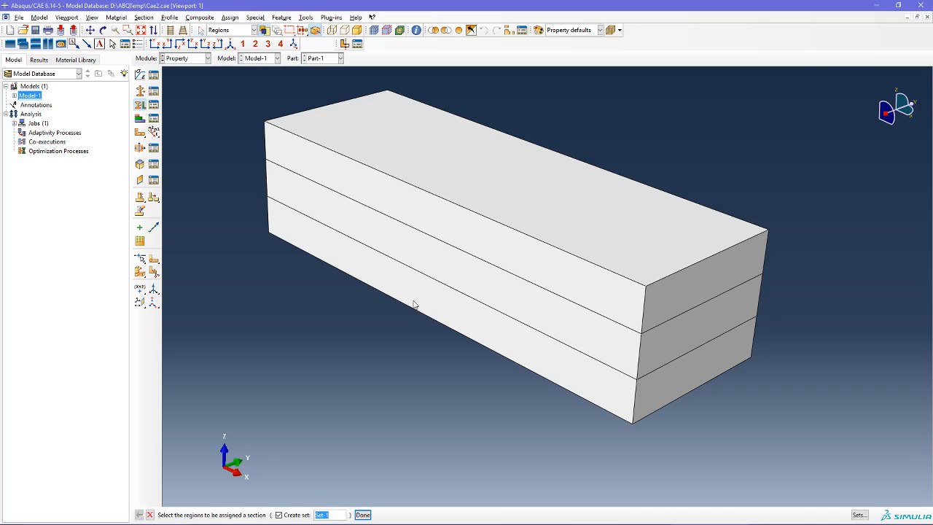
left_click(400, 328)
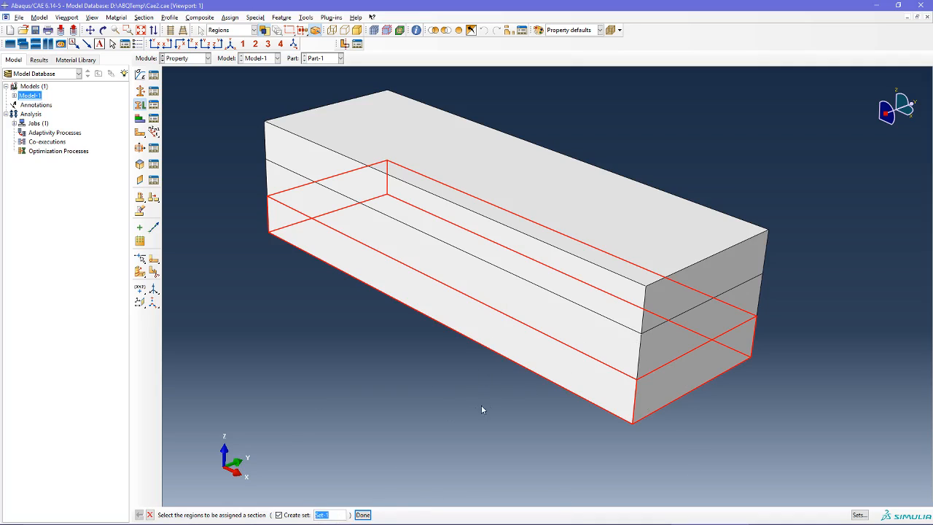
left_click(362, 514)
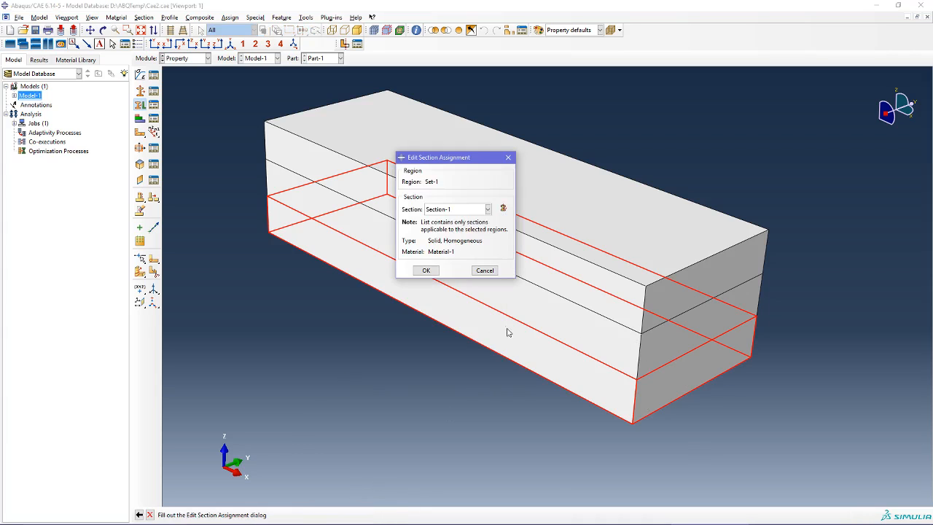
left_click(426, 271)
- Assign Section-1 to the middle layer and to the top layer, each as its own set
left_click(567, 330)
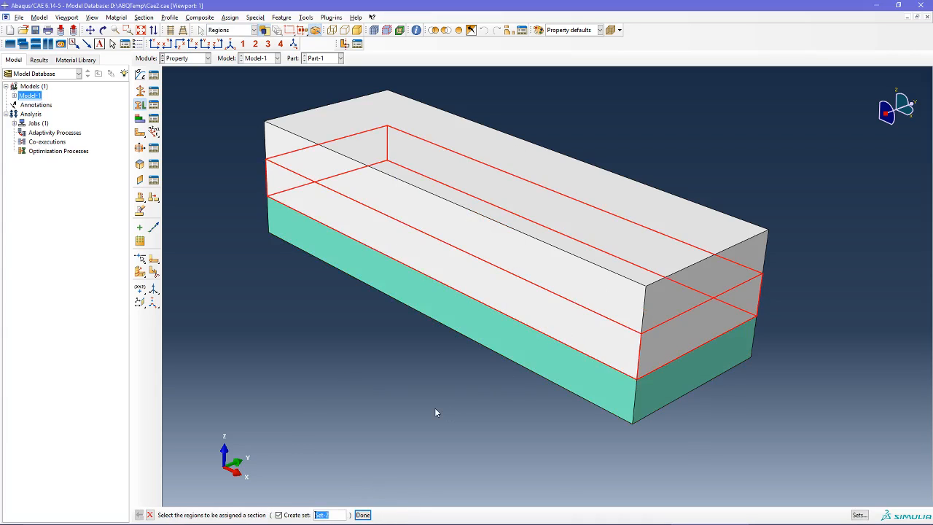
middle_click(434, 407)
left_click(426, 270)
left_click(532, 260)
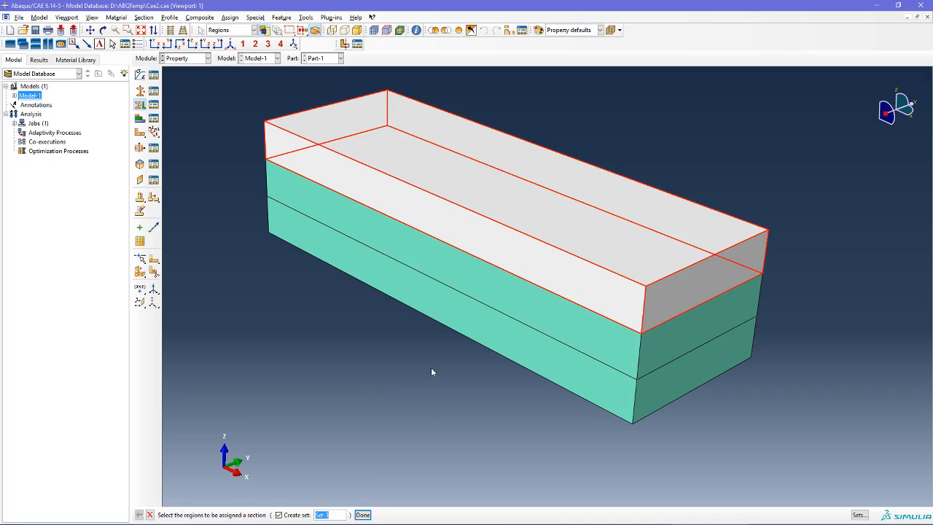
middle_click(431, 368)
left_click(426, 271)
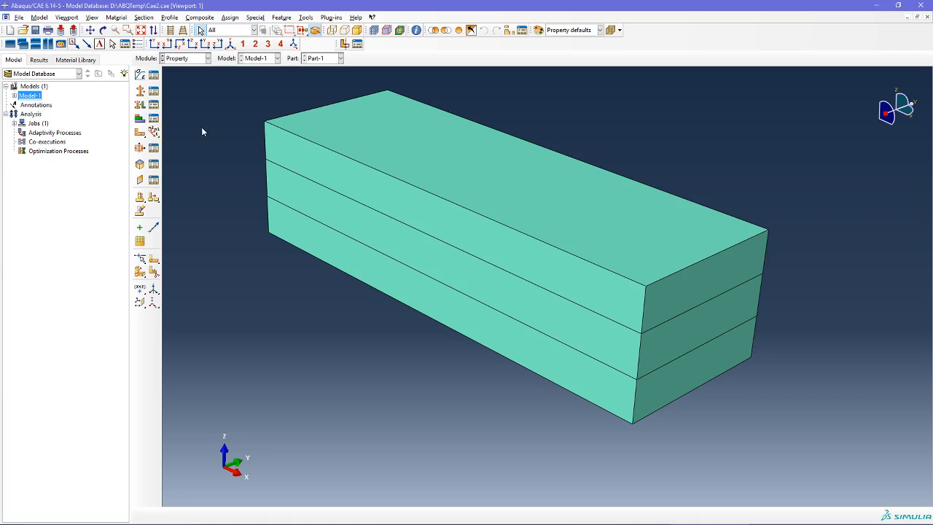
- Create a rectangular datum CSYS at the end face's bottom-edge midpoint, with its X-axis through the opposite bottom-edge midpoint and a bottom corner in the X-Y plane
left_click_drag(431, 326, 415, 284, "ctrl+alt")
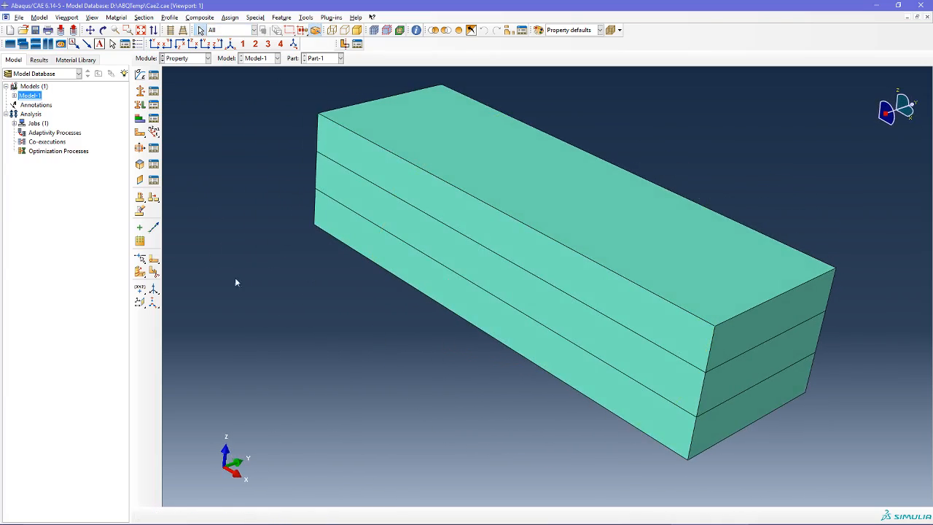
left_click(155, 304)
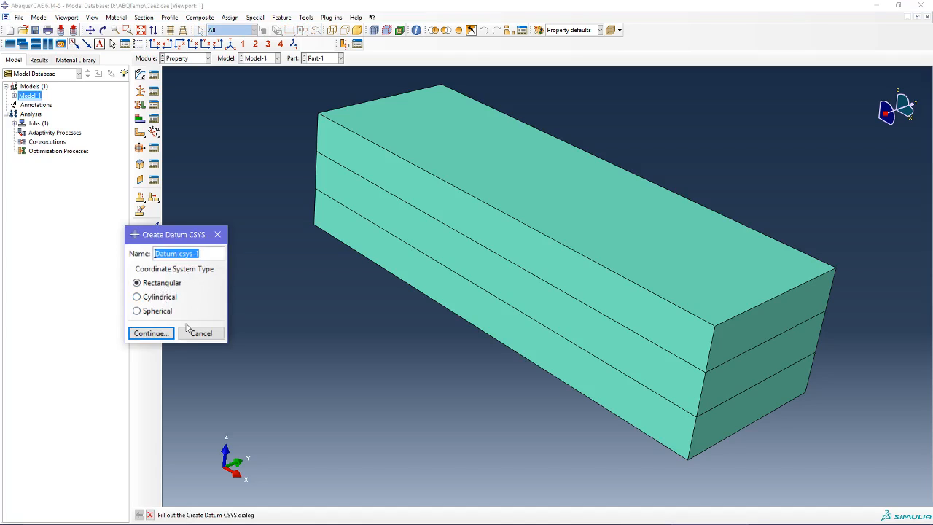
left_click(164, 336)
left_click_drag(574, 367, 280, 308, "ctrl+alt")
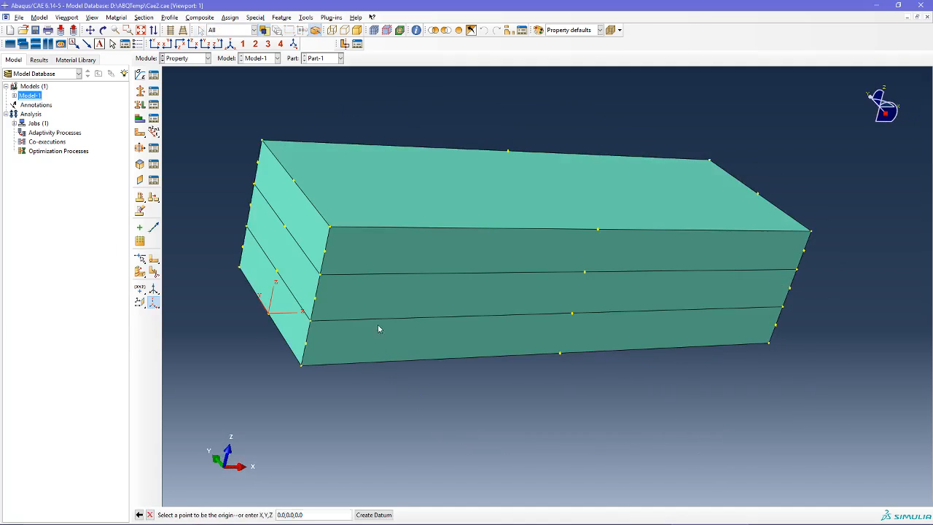
left_click(270, 314)
left_click_drag(520, 343, 726, 381, "ctrl+alt")
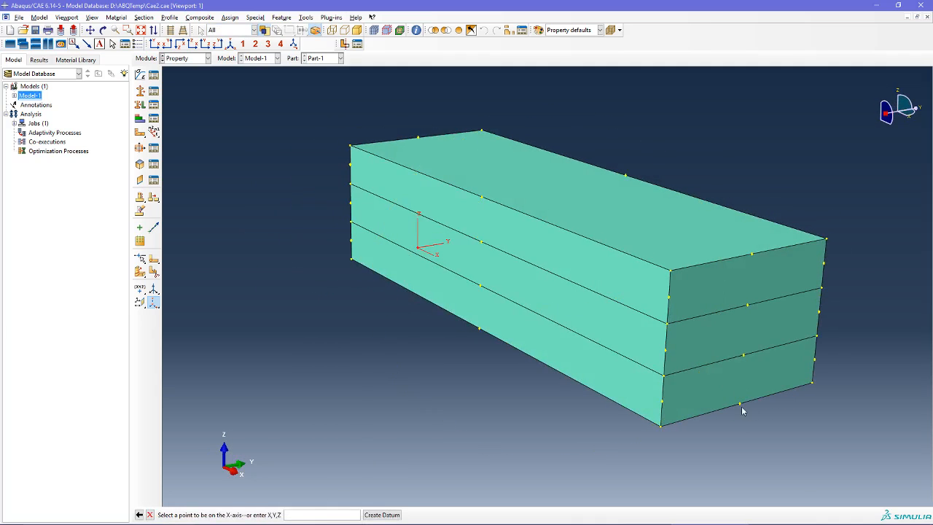
left_click(739, 407)
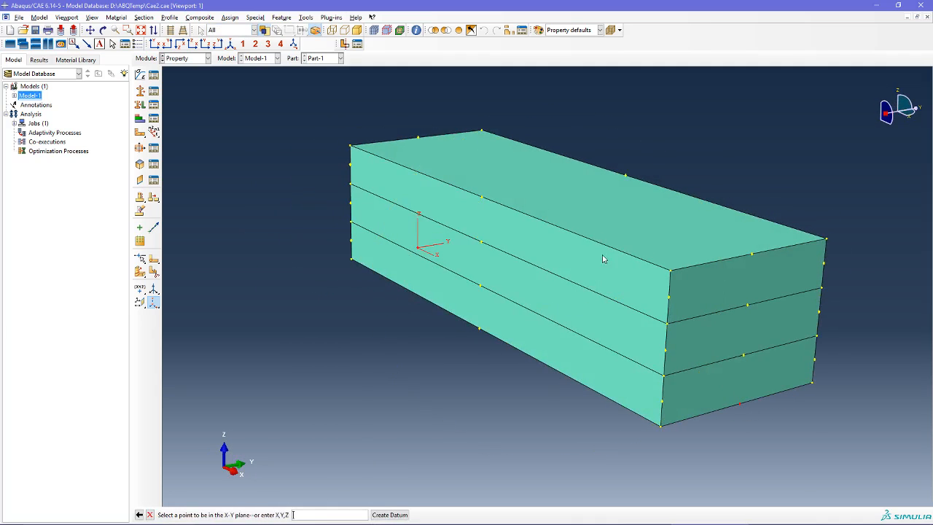
left_click_drag(604, 258, 743, 393, "ctrl+alt")
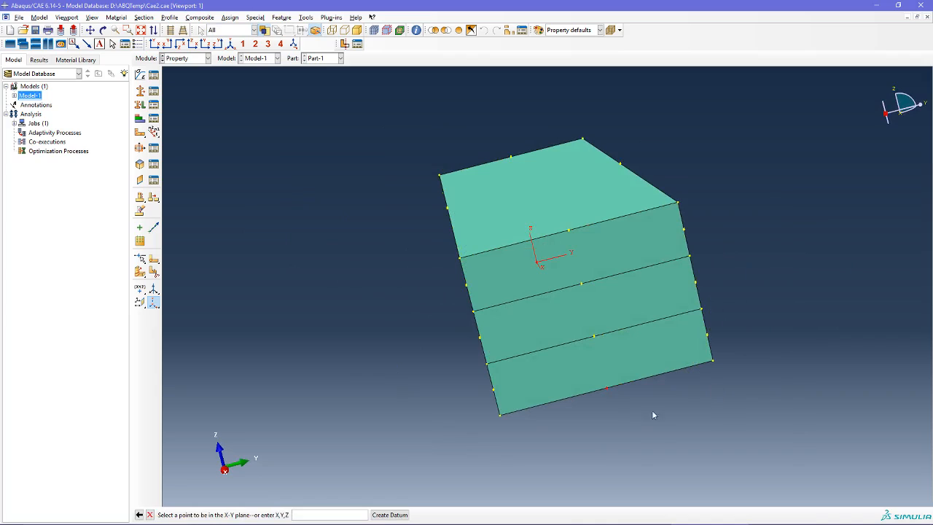
left_click(713, 363)
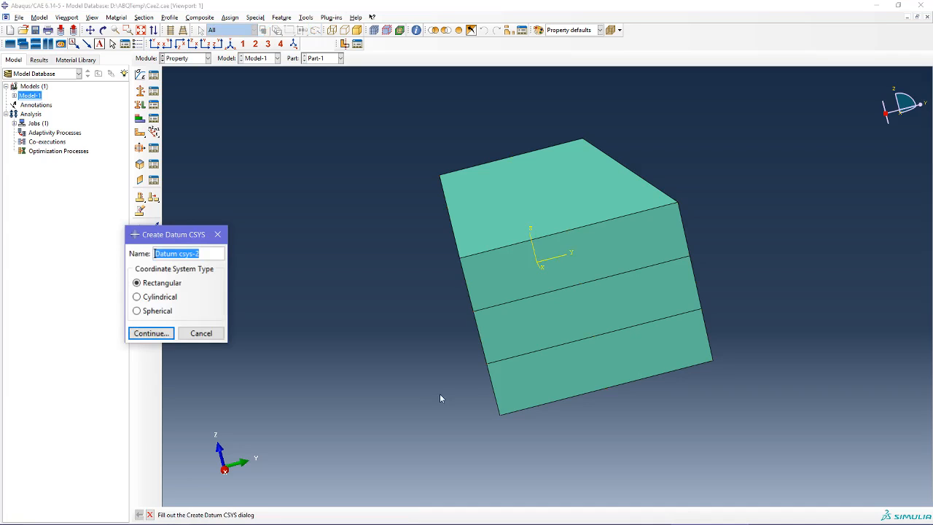
left_click(202, 334)
- Locate Datum csys-1 among Part-1's features and inspect its axes on the block
left_click(14, 96)
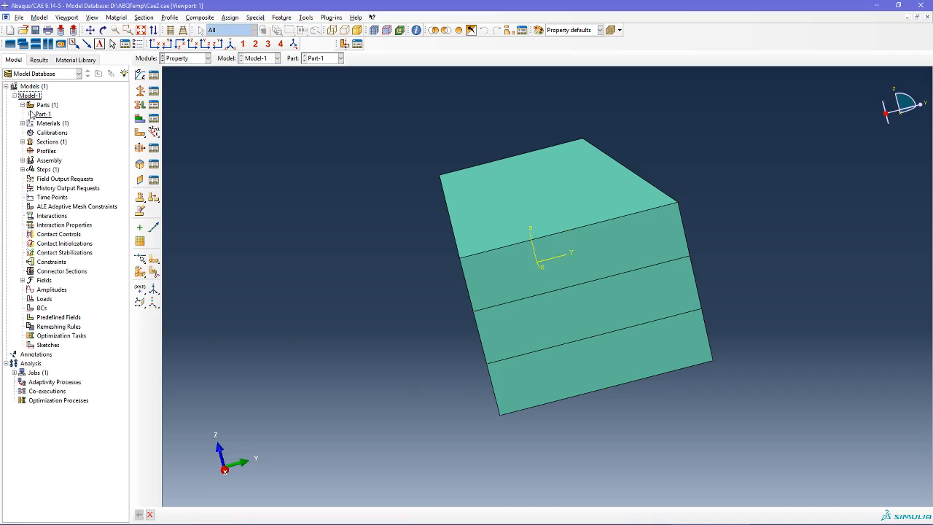
left_click(31, 114)
left_click(38, 123)
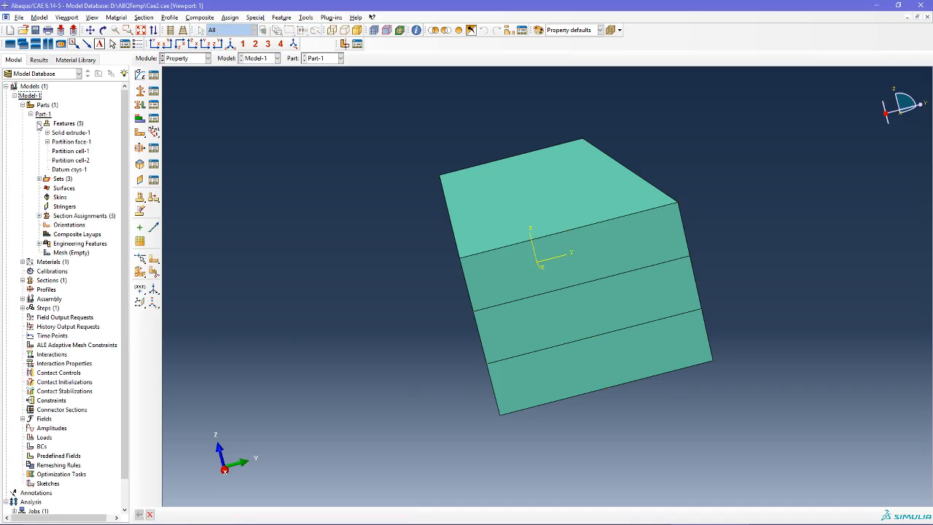
left_click(76, 170)
left_click_drag(497, 349, 662, 257, "ctrl+alt")
middle_click_drag(538, 365, 557, 317, "ctrl+alt")
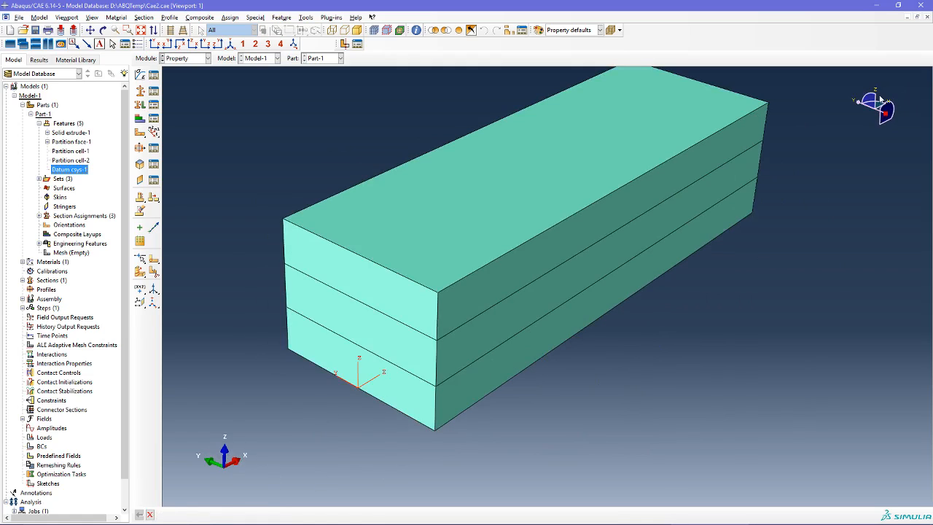
left_click_drag(390, 394, 255, 209, "ctrl+alt")
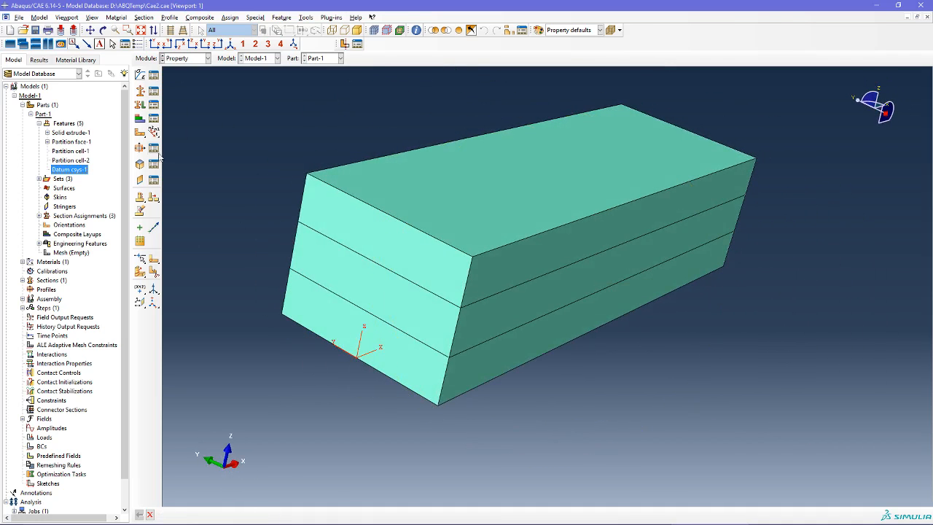
- Start a material orientation for the block's bottom layer, using Datum csys-1 as its coordinate system
left_click(140, 134)
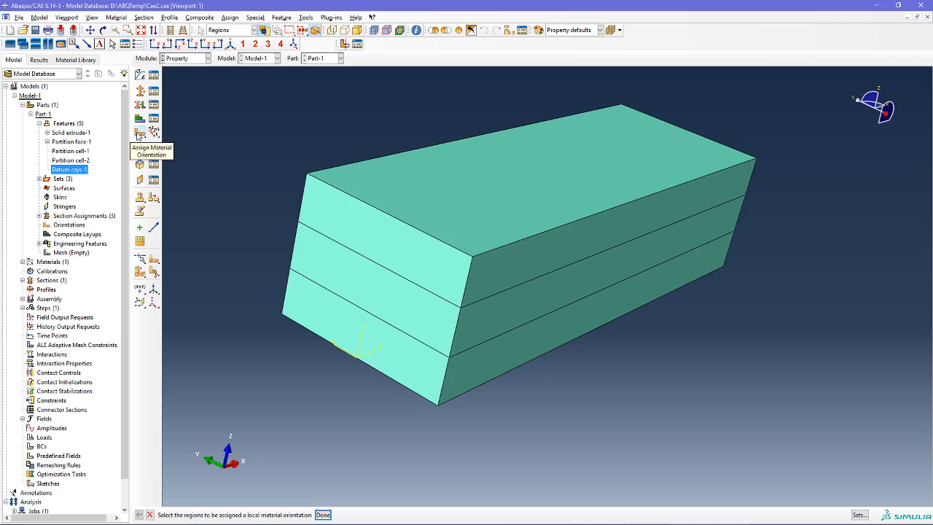
left_click(411, 357)
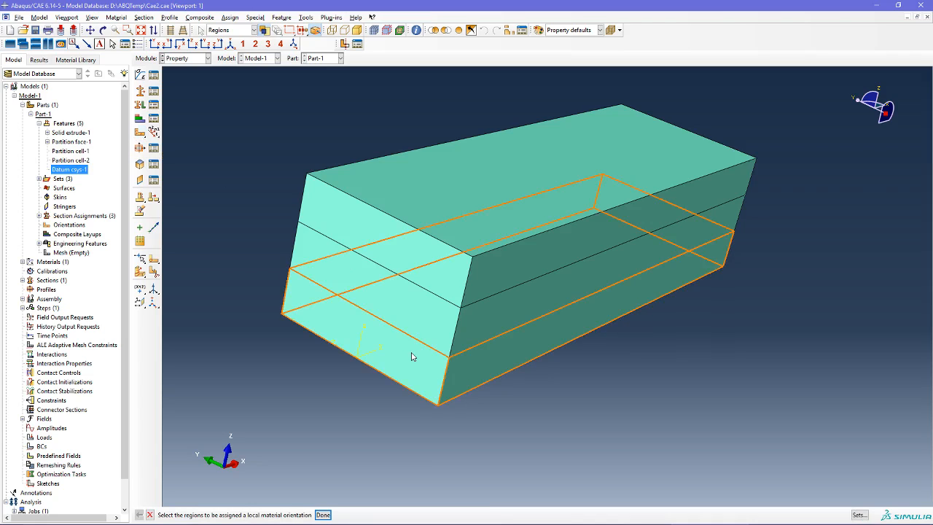
left_click(412, 356)
left_click(322, 514)
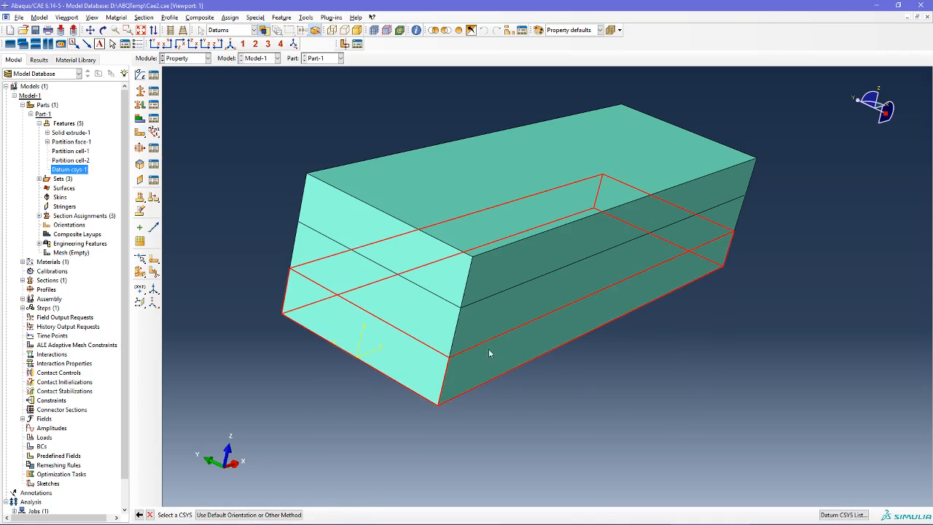
left_click(845, 515)
left_click(617, 97)
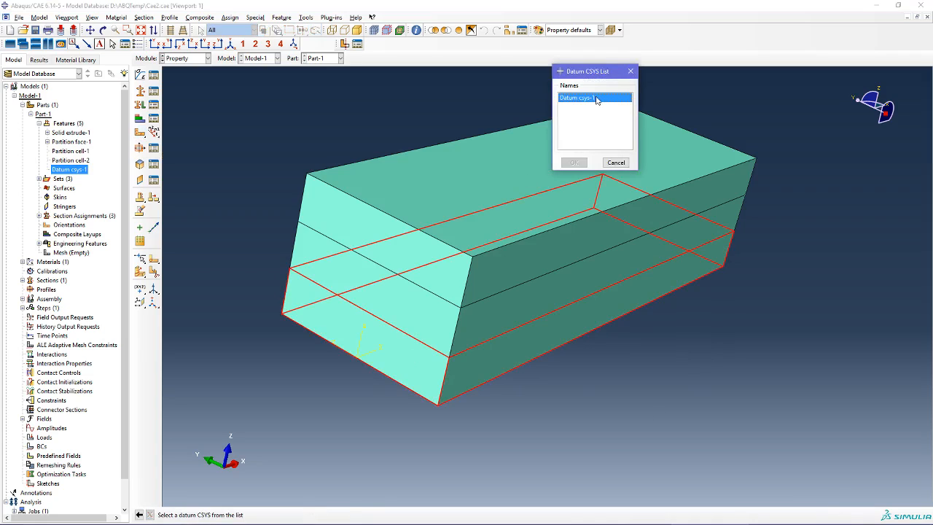
left_click(575, 162)
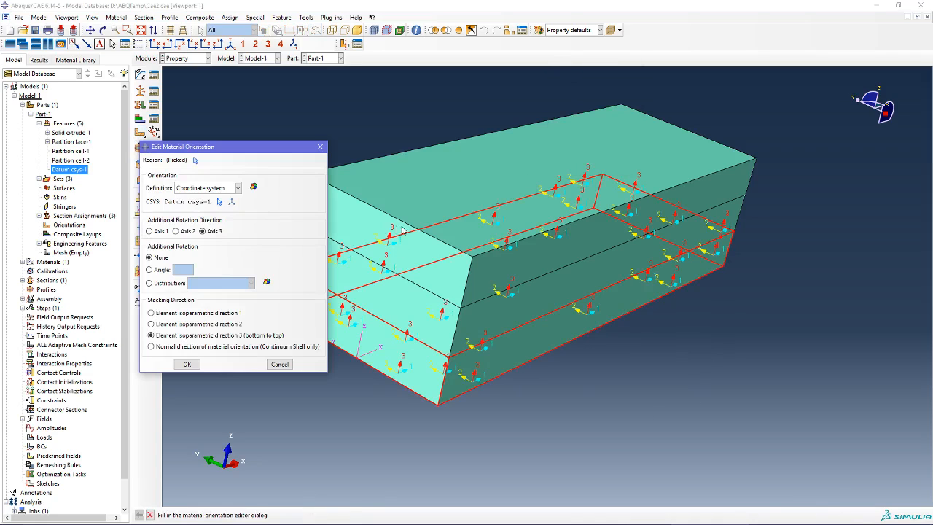
- Give the bottom layer's orientation an additional 45-degree rotation about Axis 3, with stacking along element isoparametric direction 3
left_click(104, 31)
left_click_drag(487, 299, 616, 321)
middle_click(439, 423)
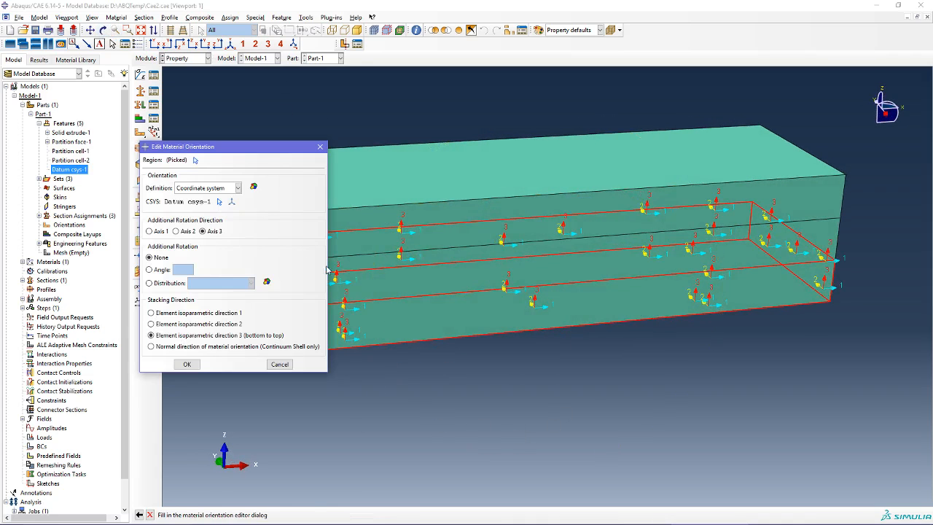
left_click_drag(249, 148, 178, 134)
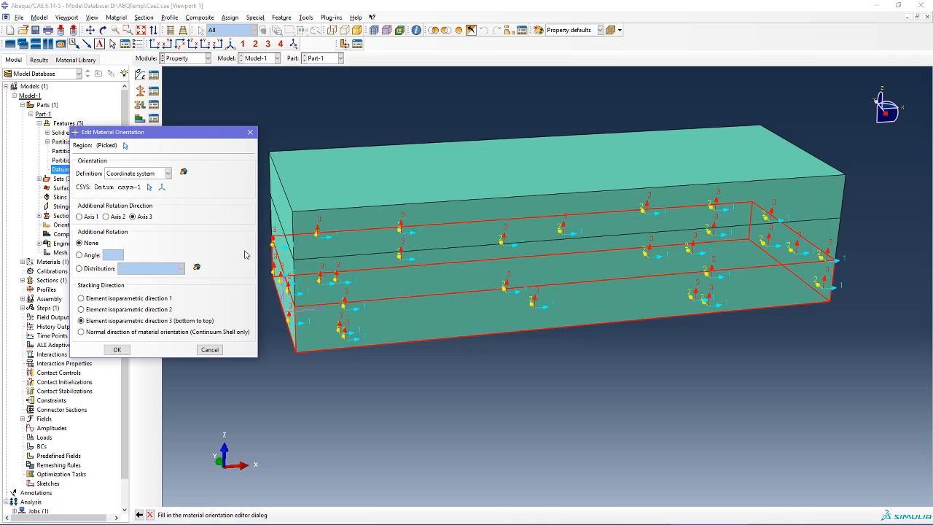
left_click(114, 216)
left_click(133, 217)
left_click(94, 255)
type("45")
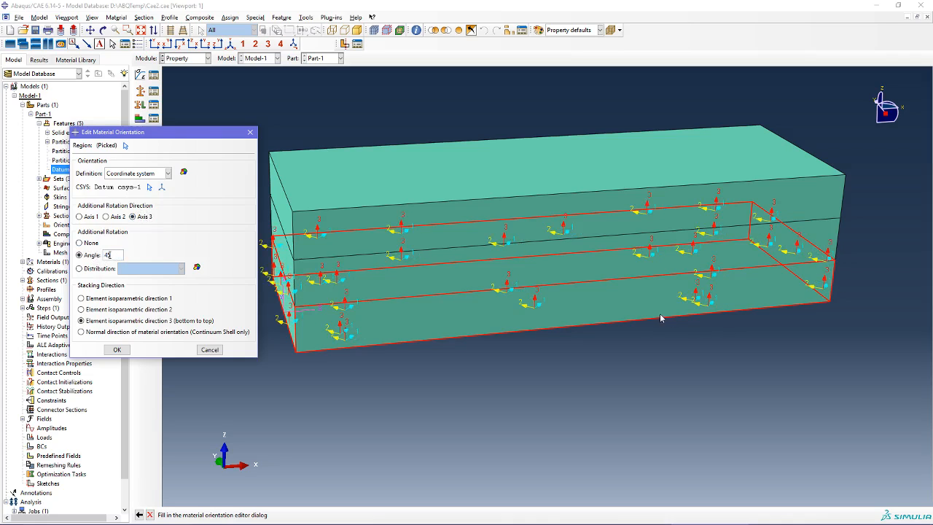
scroll(720, 313, "down", 2)
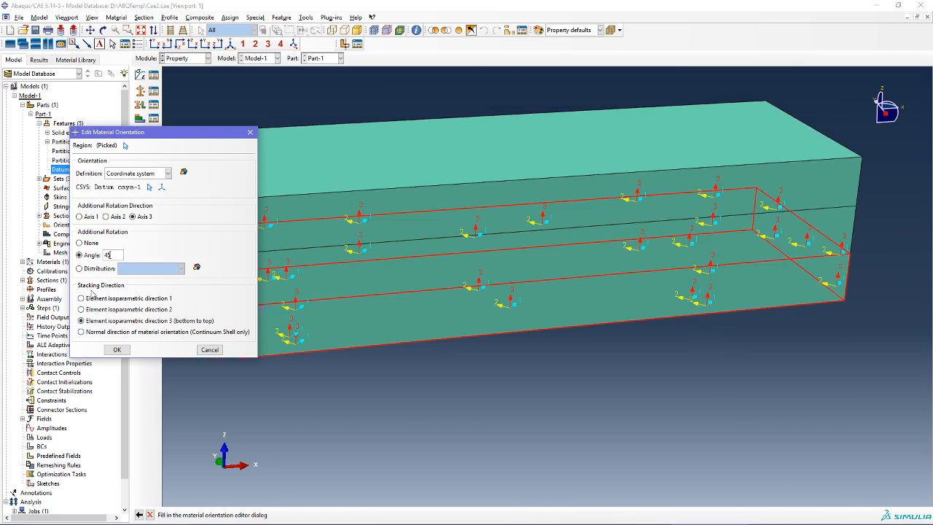
left_click(115, 321)
left_click(117, 349)
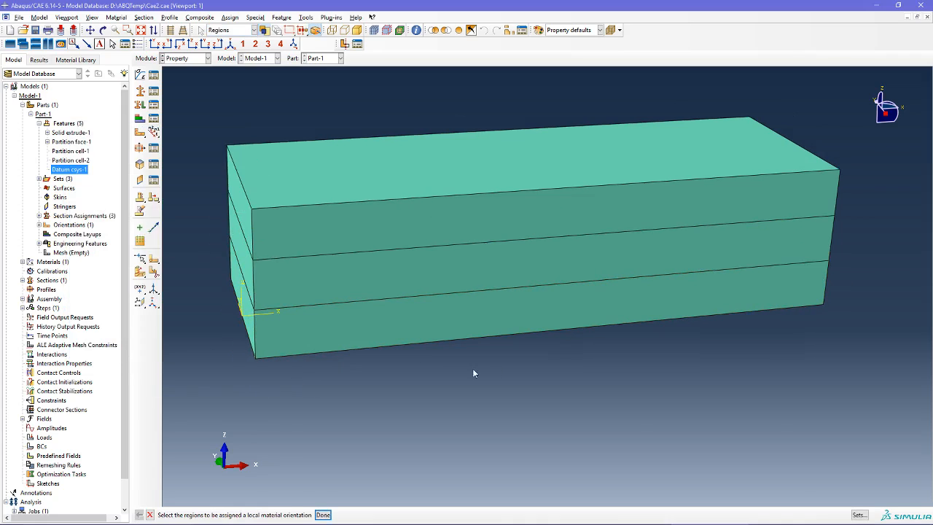
- Assign the middle layer a material orientation based on Datum csys-1, with no additional rotation
left_click(341, 289)
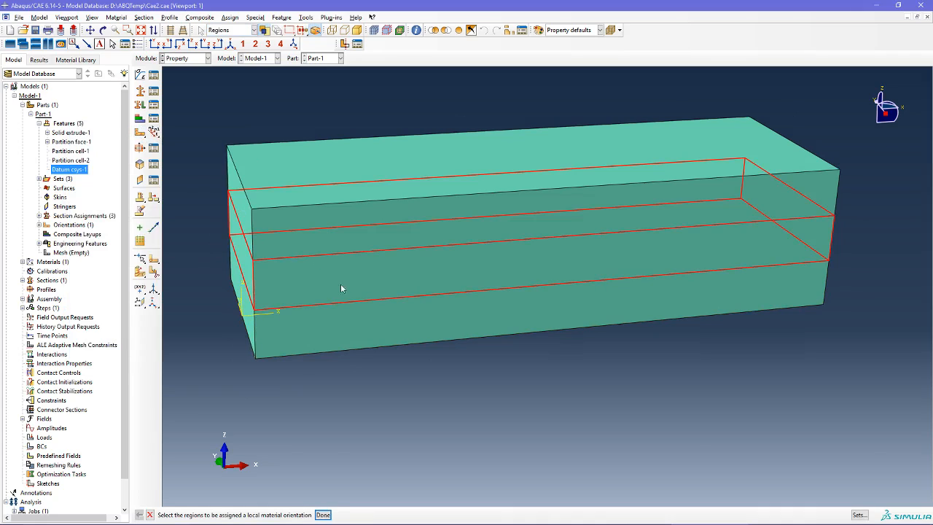
middle_click(693, 446)
left_click(844, 515)
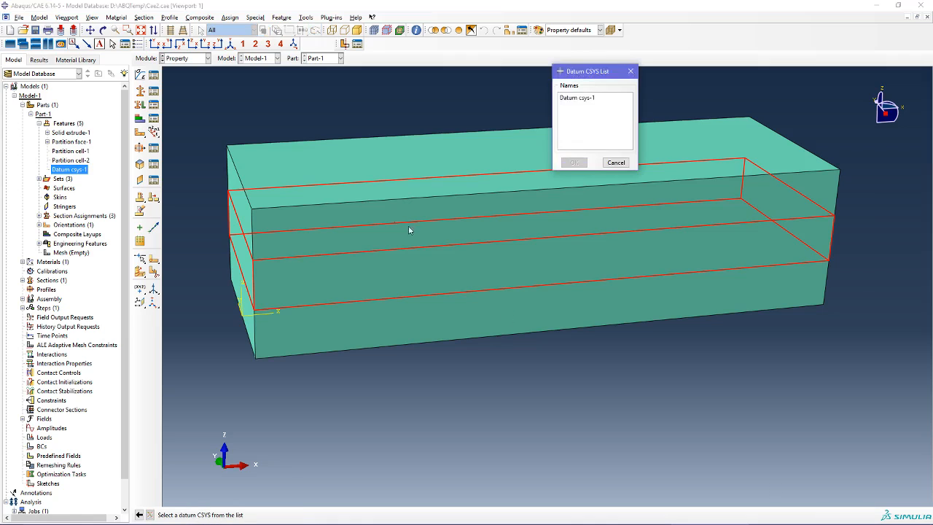
left_click(576, 98)
left_click(574, 163)
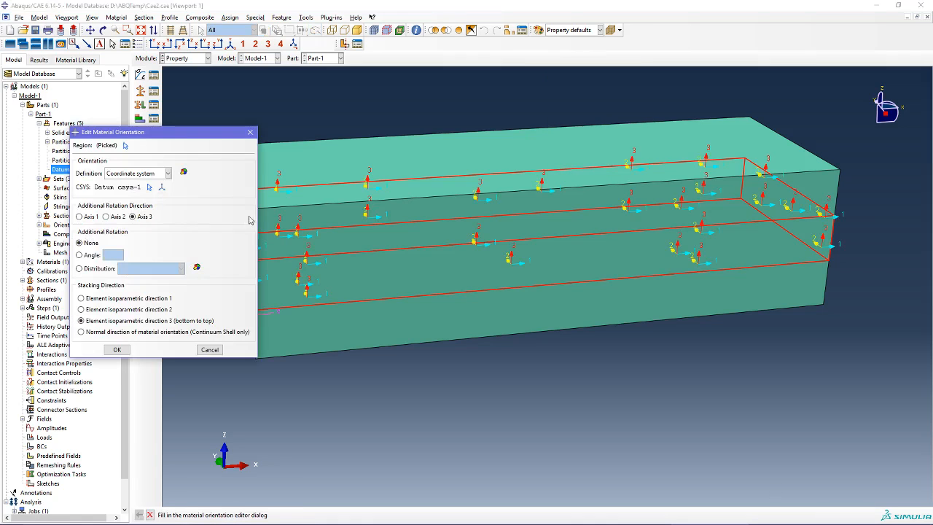
left_click(112, 254)
left_click(79, 243)
left_click(117, 350)
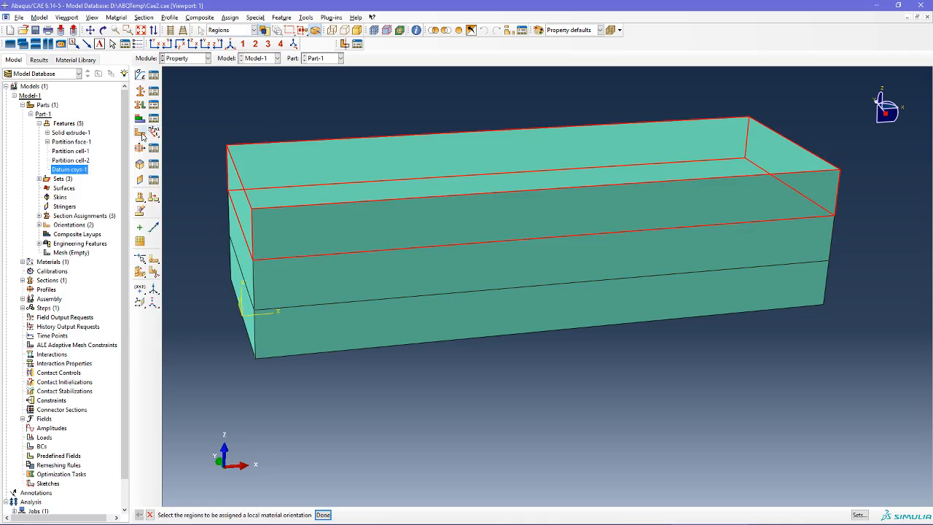
- Assign the top layer a material orientation based on Datum csys-1, with an additional 90-degree rotation about Axis 3
left_click(386, 251)
middle_click(604, 427)
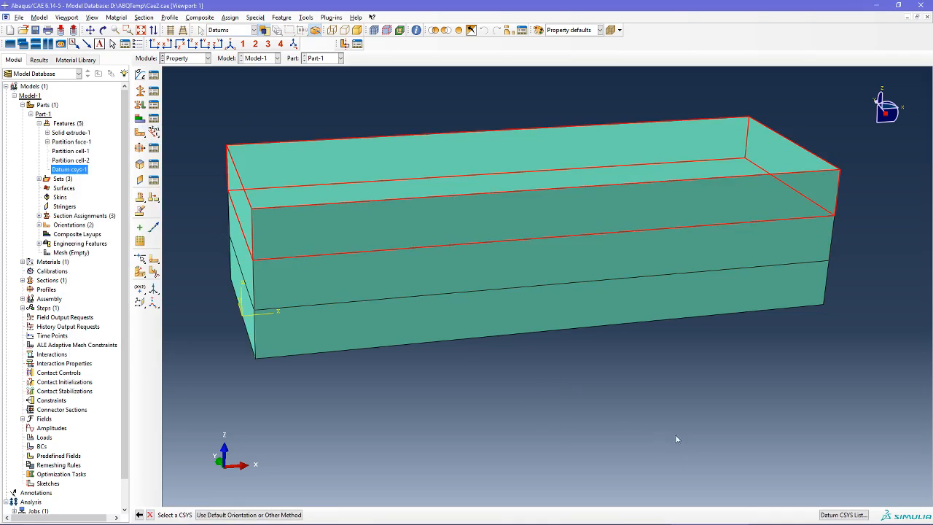
left_click(862, 514)
left_click(581, 98)
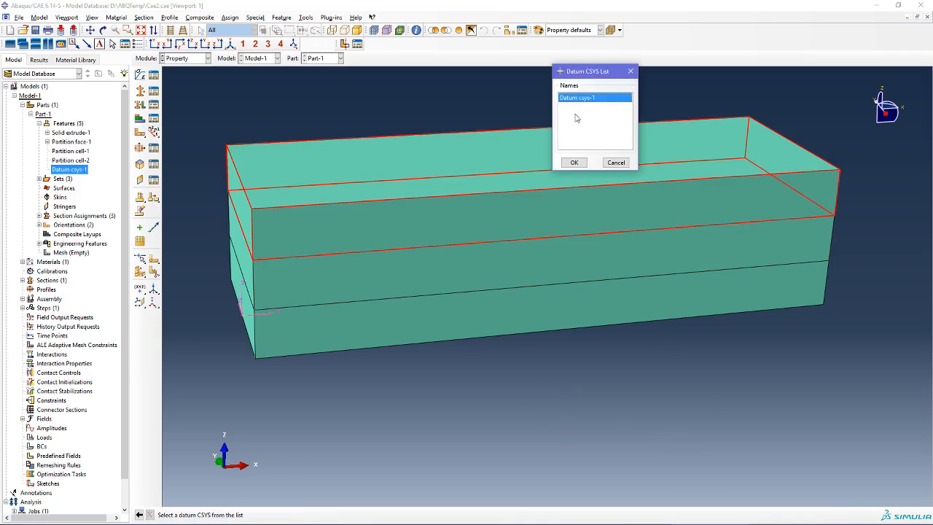
left_click(573, 162)
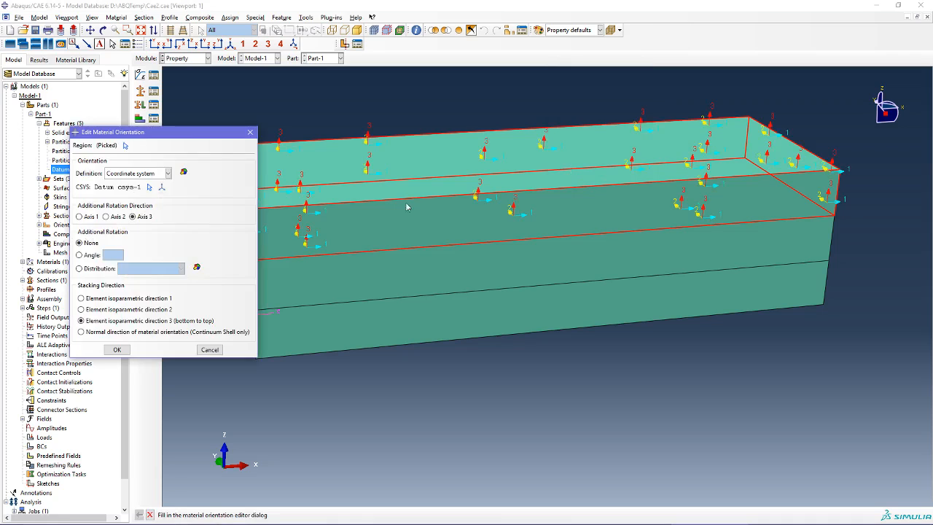
left_click(94, 255)
type("90")
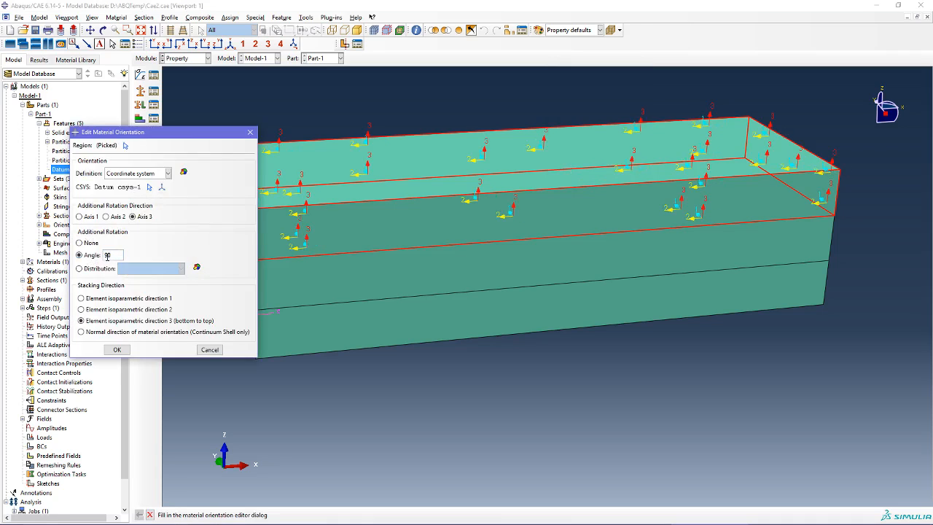
left_click(116, 350)
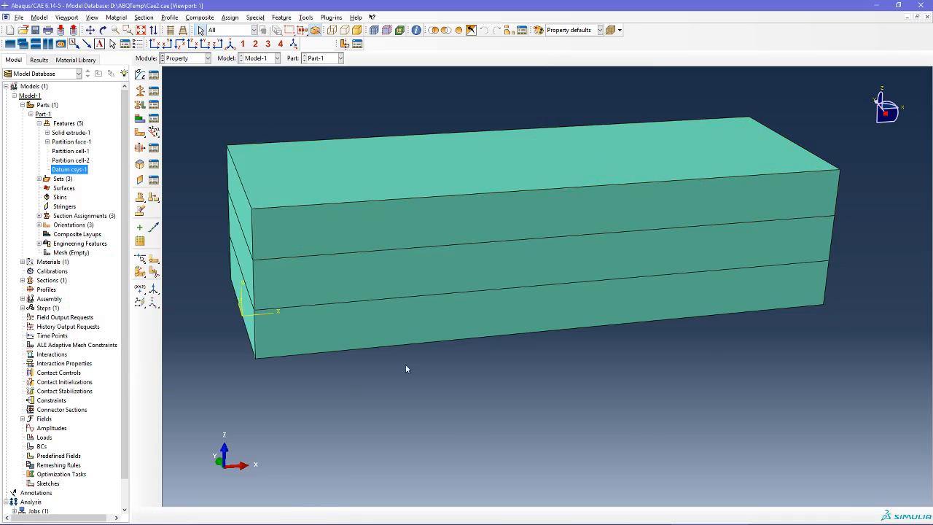
- Switch to the Assembly module and create a dependent instance of Part-1
left_click_drag(406, 369, 364, 342, "ctrl+alt")
left_click_drag(466, 260, 242, 78, "ctrl+alt")
left_click(186, 58)
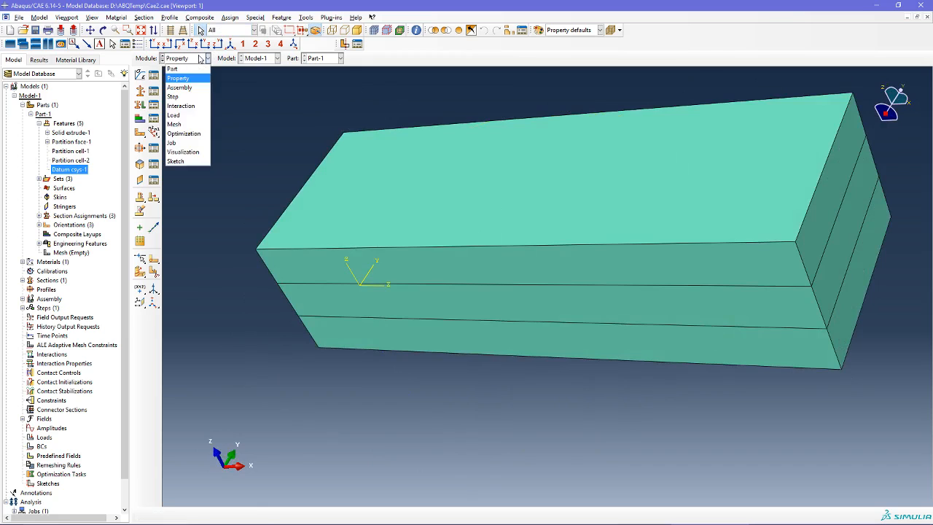
left_click(167, 83)
left_click(139, 74)
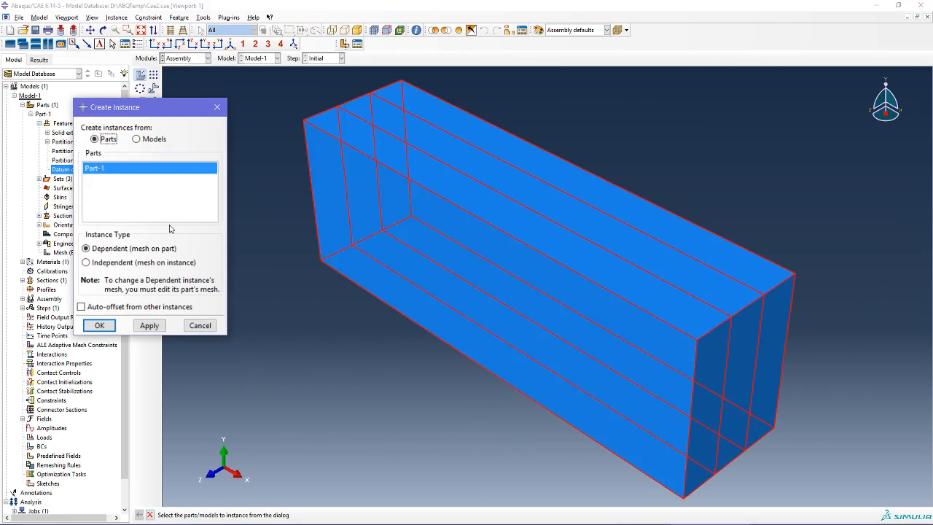
left_click(96, 325)
- Try color-coding the assembly by part instances and by sections
left_click_drag(204, 247, 522, 220, "ctrl+alt")
left_click(580, 33)
left_click(585, 60)
left_click(576, 32)
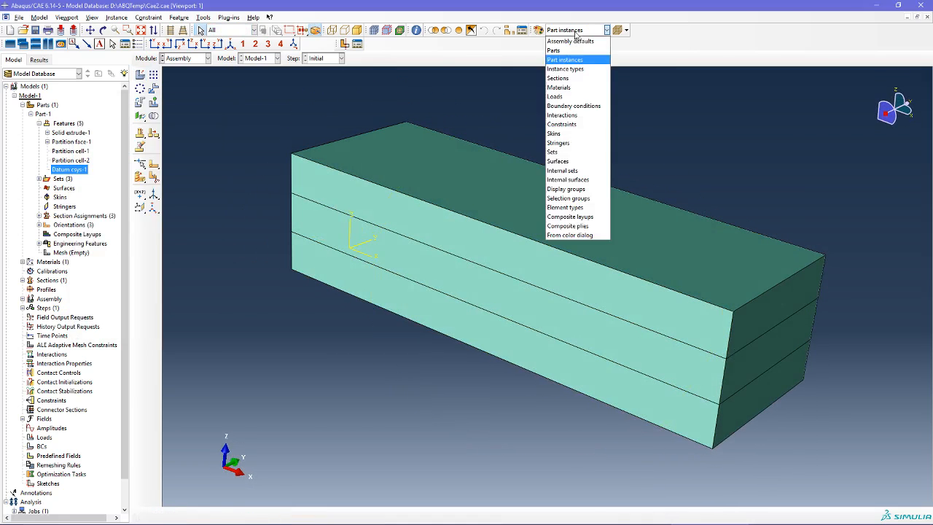
left_click(579, 77)
left_click_drag(579, 264, 546, 219, "ctrl+alt")
- Color-code the assembly by sets to distinguish its three layers
left_click(567, 31)
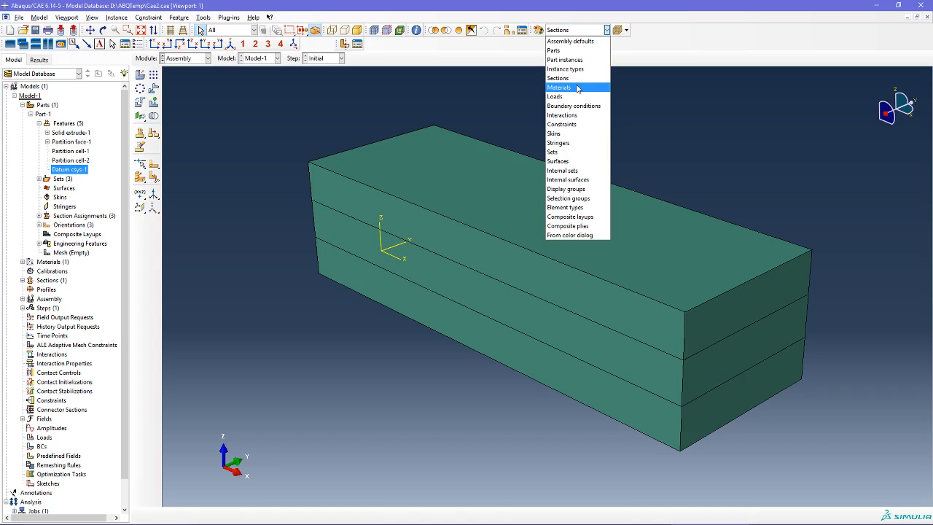
left_click(594, 151)
left_click_drag(596, 272, 505, 292, "ctrl+alt")
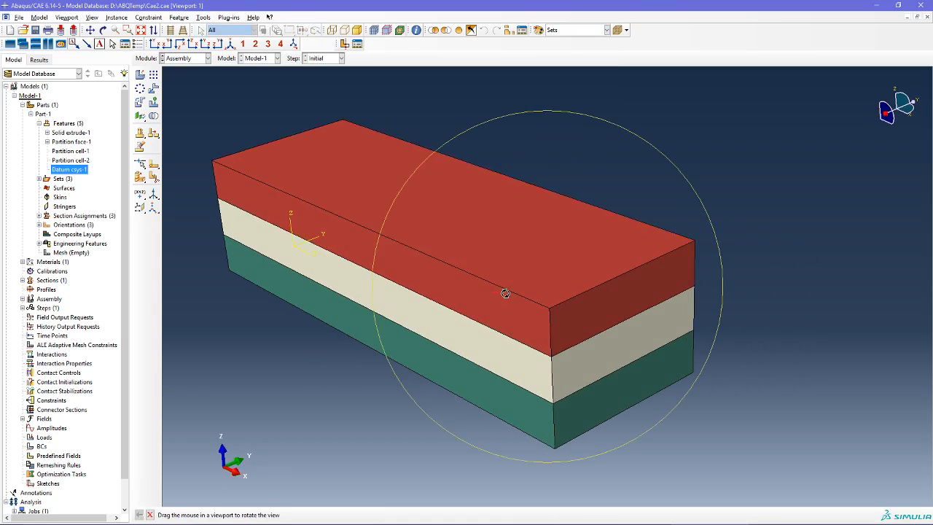
- Switch to the Step module and create a Static, General step with the default settings
left_click(175, 58)
left_click(182, 98)
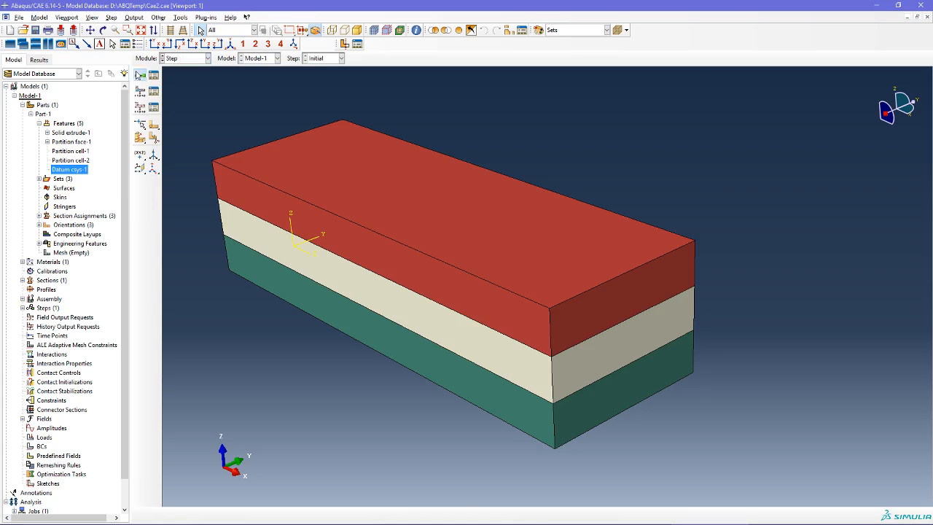
left_click(140, 75)
left_click(519, 408)
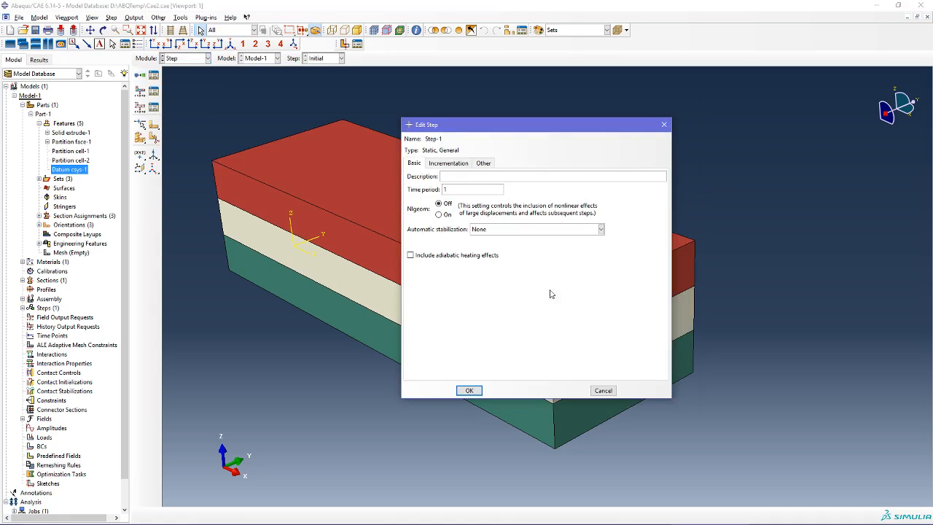
left_click(469, 389)
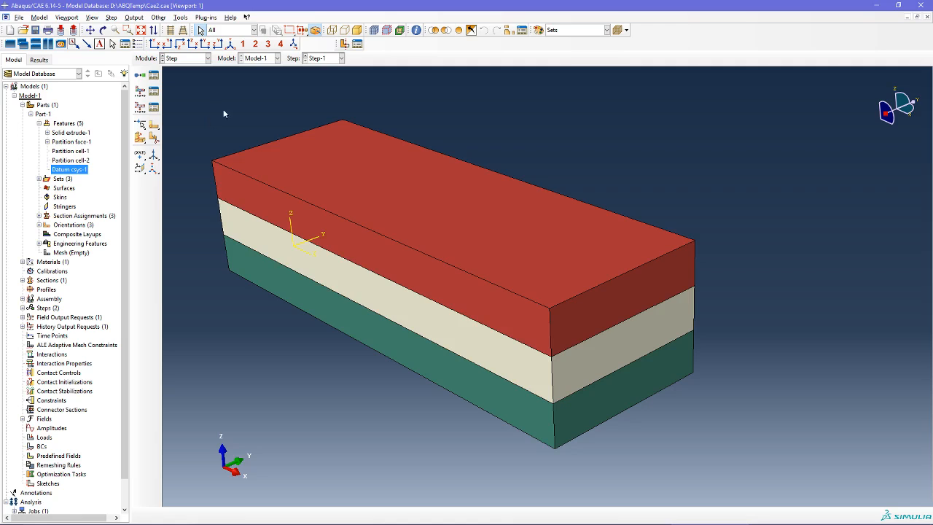
- In field output request F-Output-1, request total strain components E and deselect strain outputs PE, PEEQ, PEMAG and LE
left_click(154, 93)
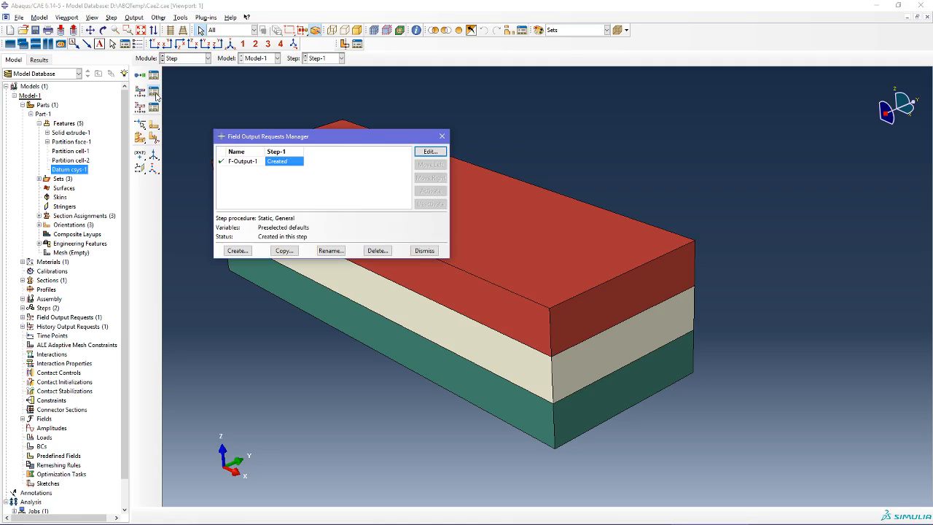
left_click(430, 152)
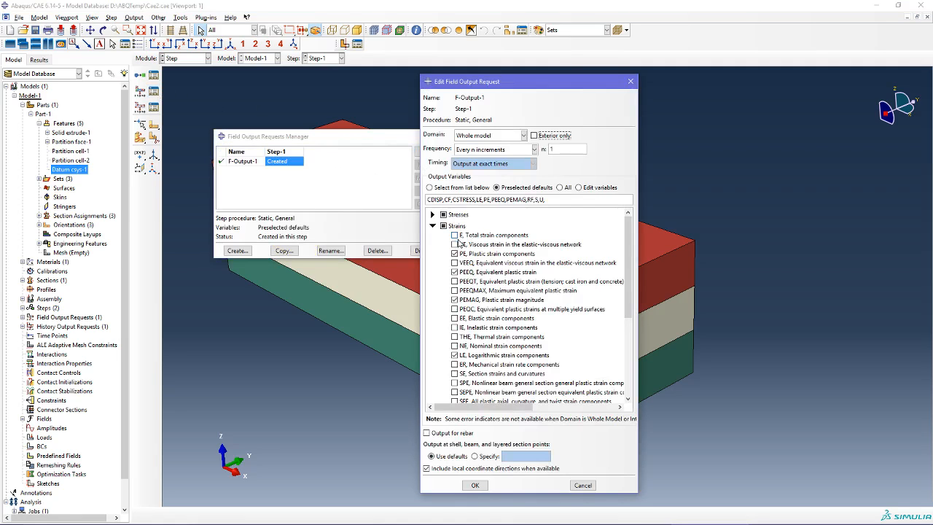
left_click(455, 235)
left_click(455, 253)
left_click(455, 272)
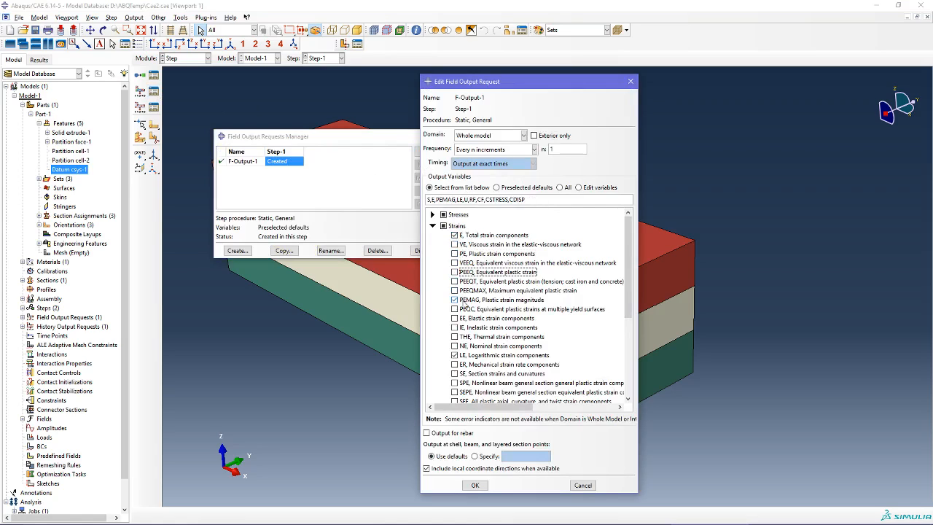
left_click(455, 300)
left_click(469, 357)
- Remove all contact outputs from field output request F-Output-1 and save the request
left_click(432, 214)
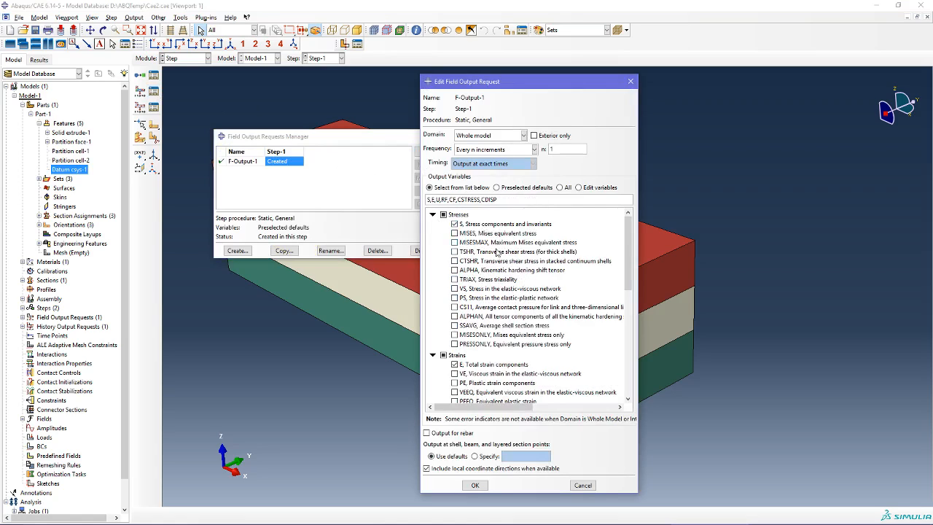
scroll(508, 365, "down", 1)
scroll(508, 365, "down", 10)
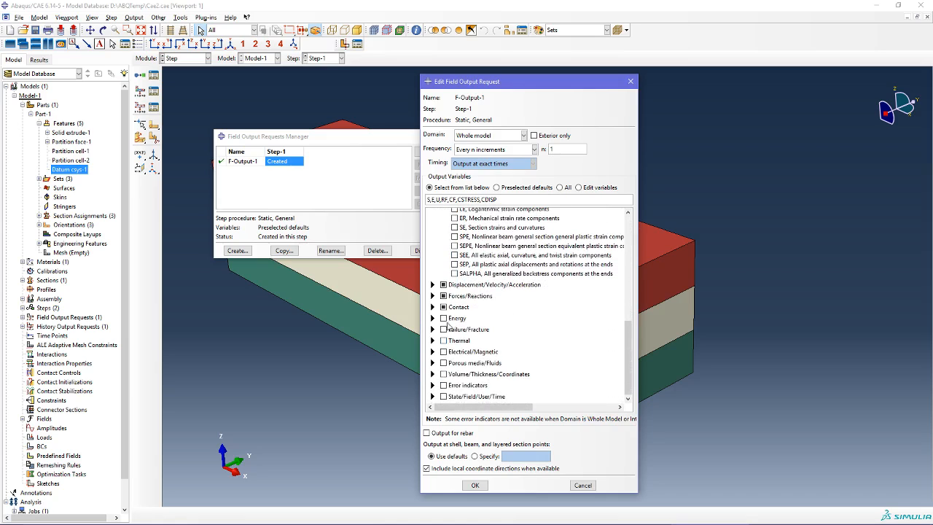
left_click(444, 307)
left_click(474, 485)
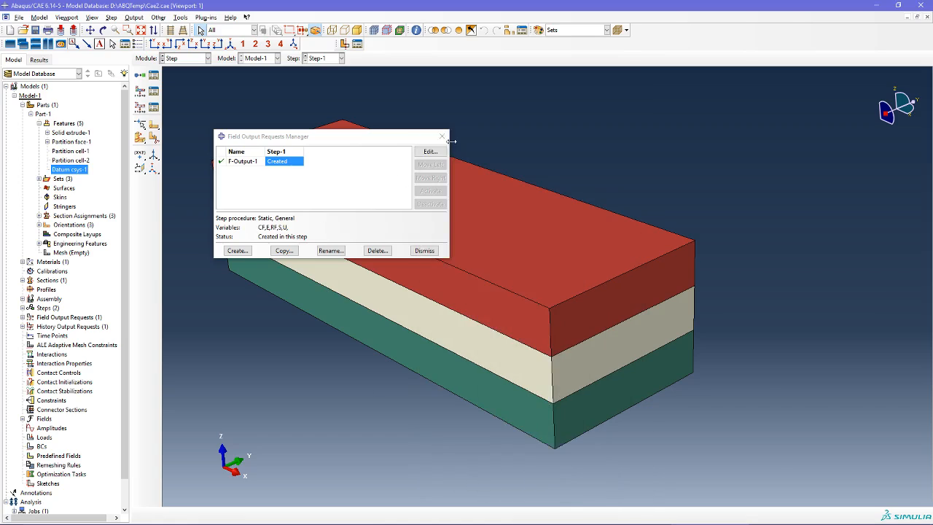
left_click(442, 136)
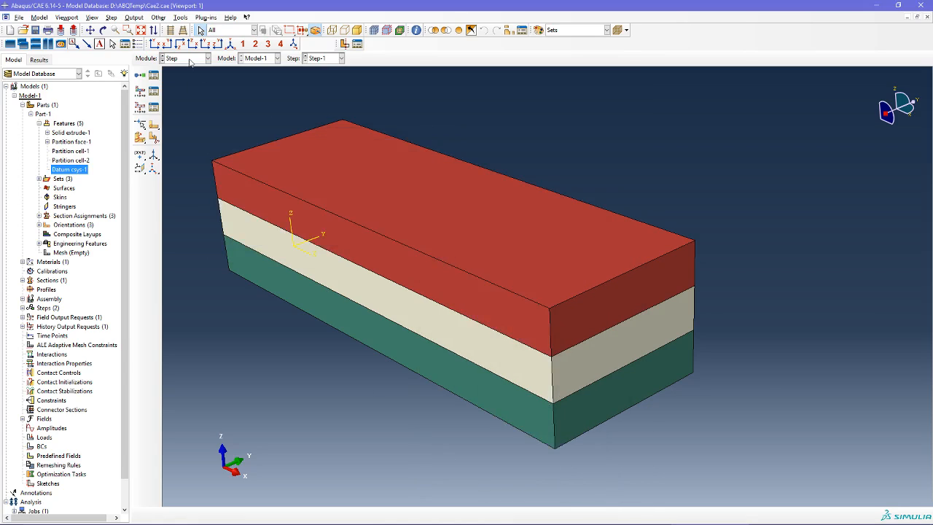
- In the Load module, apply an encastre boundary condition in Step-1 to the three layer faces at the block's datum csys end
left_click(190, 59)
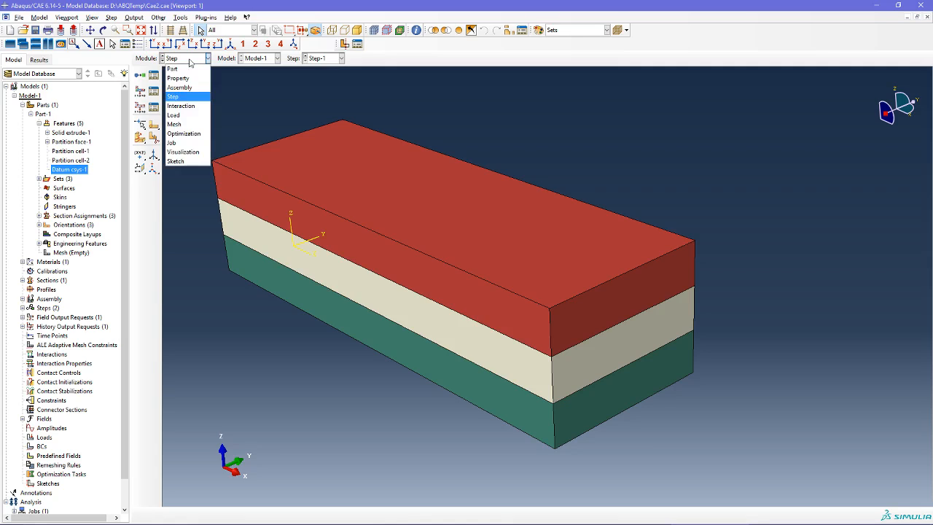
left_click(187, 114)
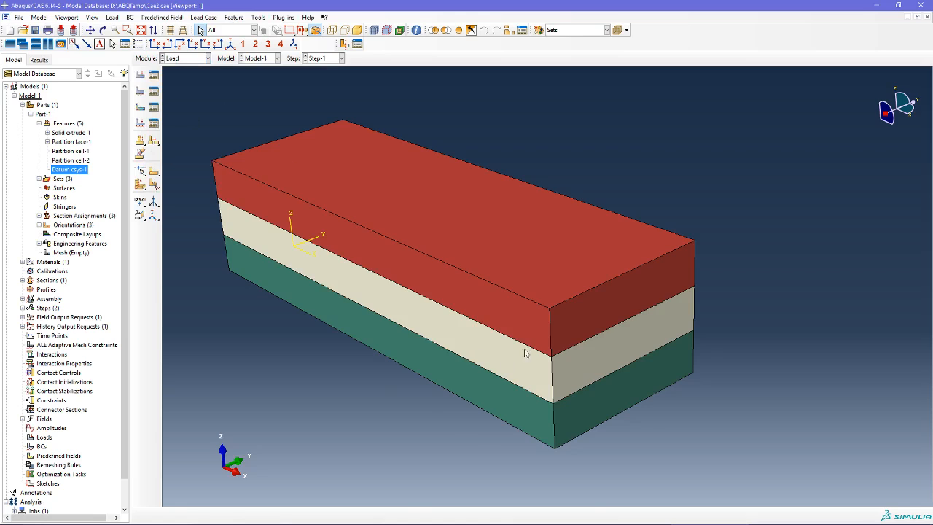
left_click_drag(525, 351, 634, 252, "ctrl+alt")
left_click_drag(528, 321, 551, 309, "ctrl+alt")
middle_click_drag(552, 309, 580, 293, "ctrl+alt")
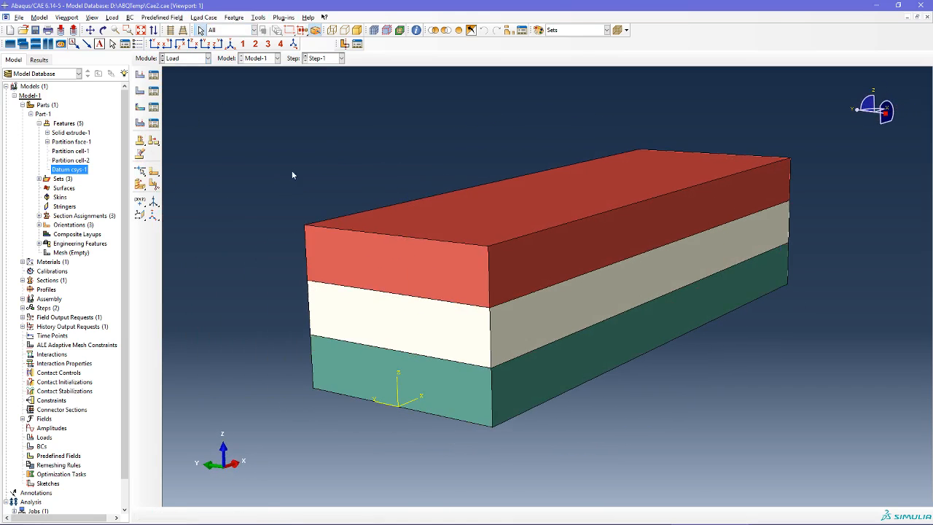
left_click(140, 90)
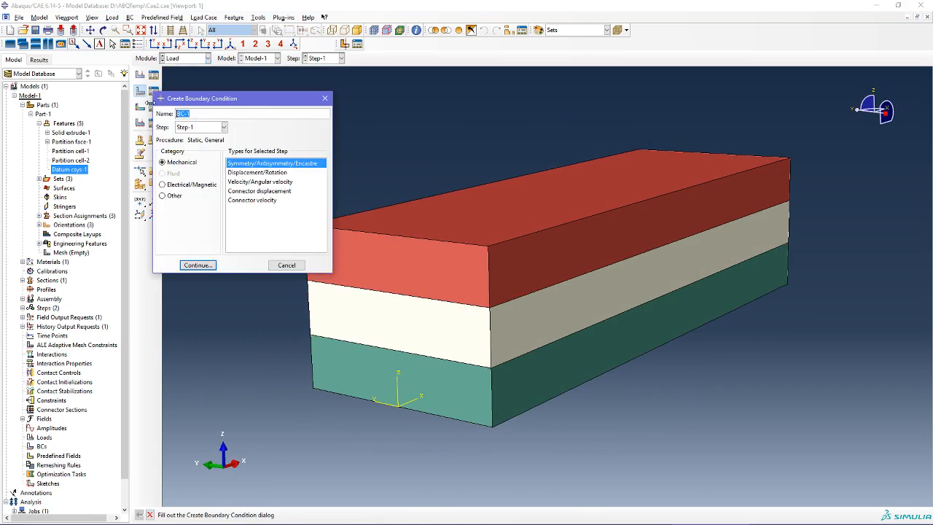
left_click(196, 265)
left_click(412, 384)
left_click(429, 309, "shift")
left_click(477, 288, "shift")
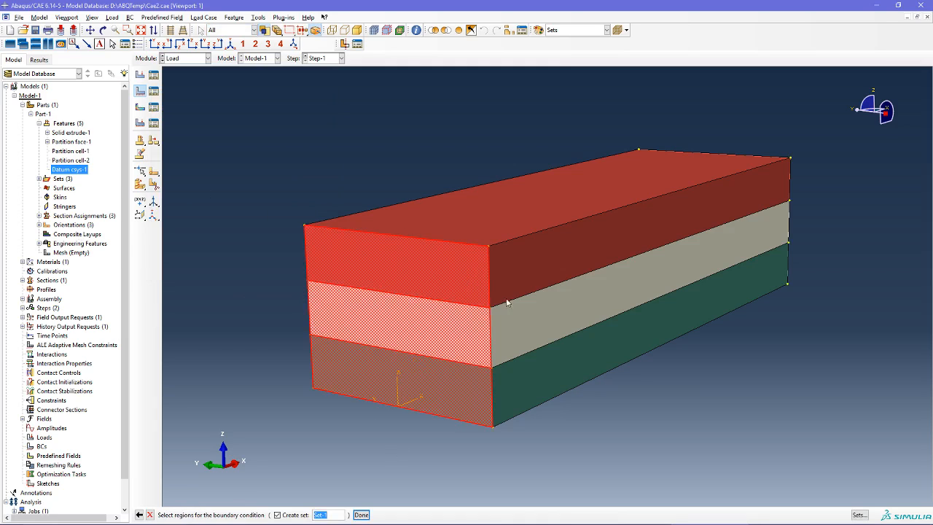
left_click(361, 515)
left_click(440, 304)
left_click(423, 319)
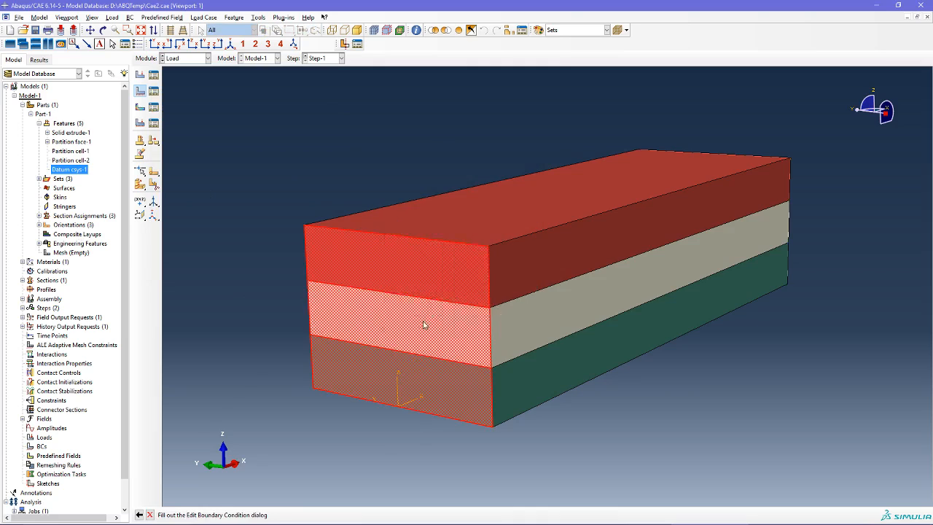
- Apply a uniform pressure load in Step-1 to the top surface of the block
left_click_drag(592, 336, 457, 355, "ctrl+alt")
middle_click_drag(456, 352, 456, 352, "ctrl+alt")
scroll(740, 350, "down", 3)
scroll(730, 368, "up", 5)
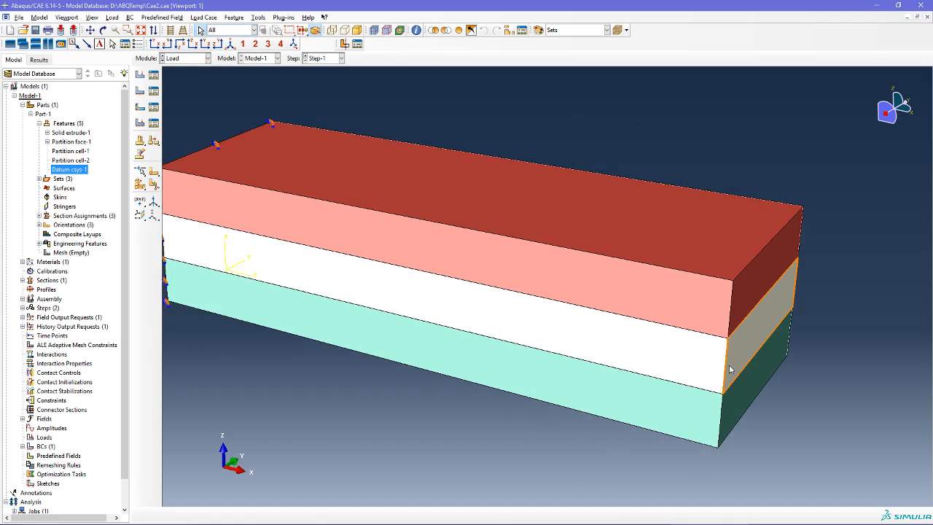
left_click(140, 74)
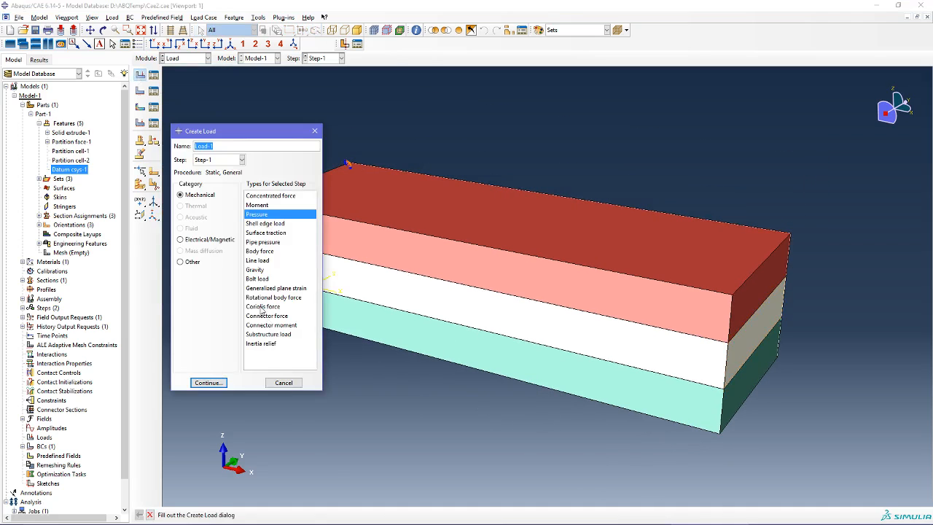
left_click(208, 382)
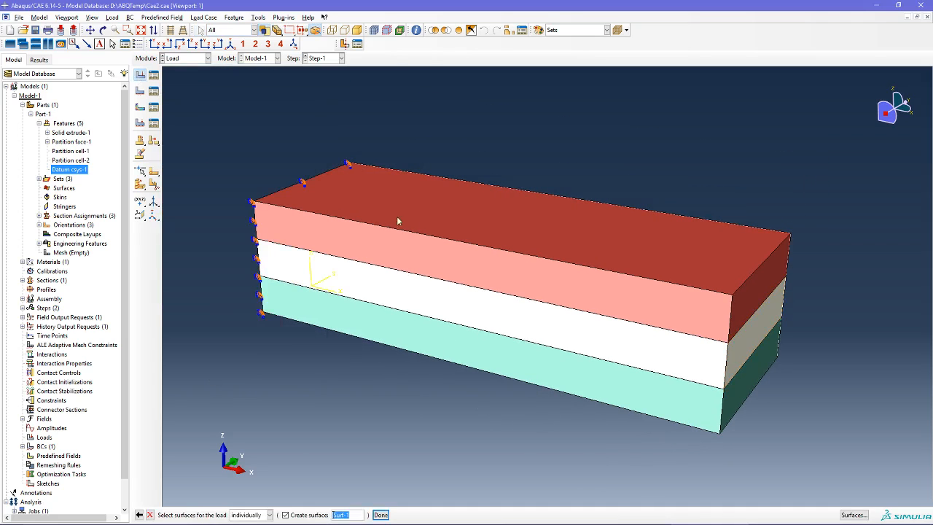
left_click(520, 226)
middle_click(707, 161)
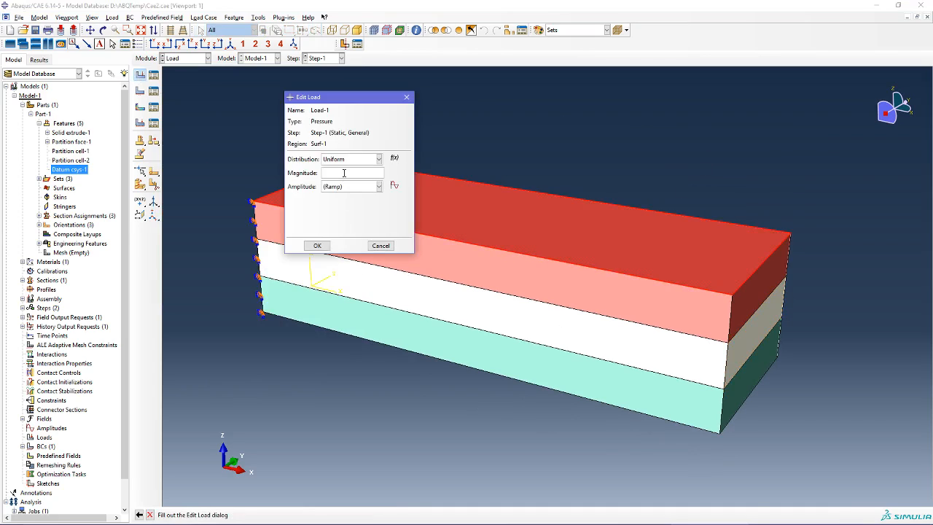
left_click(317, 247)
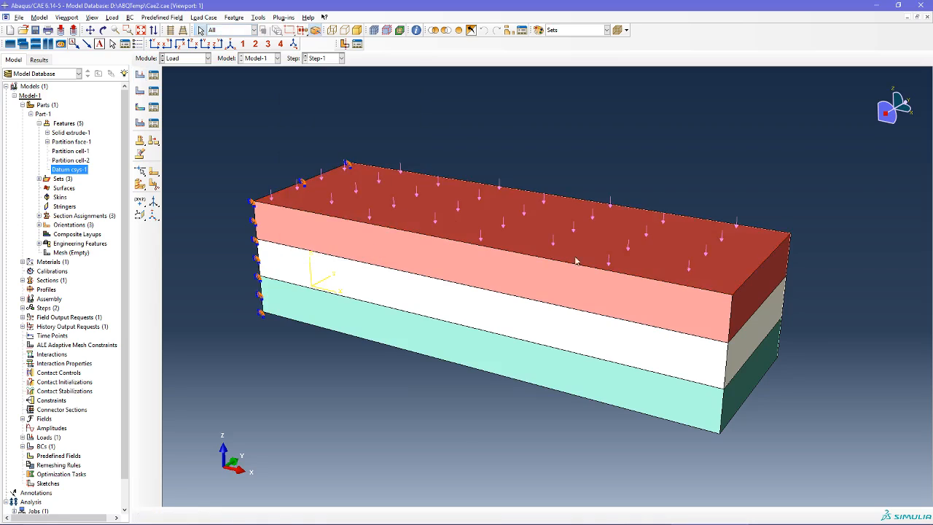
- Switch to the Mesh module and set Part-1 as the object to mesh
left_click_drag(696, 315, 651, 365, "ctrl+alt")
left_click_drag(610, 332, 553, 356, "ctrl+alt")
middle_click_drag(588, 354, 511, 296, "ctrl+alt")
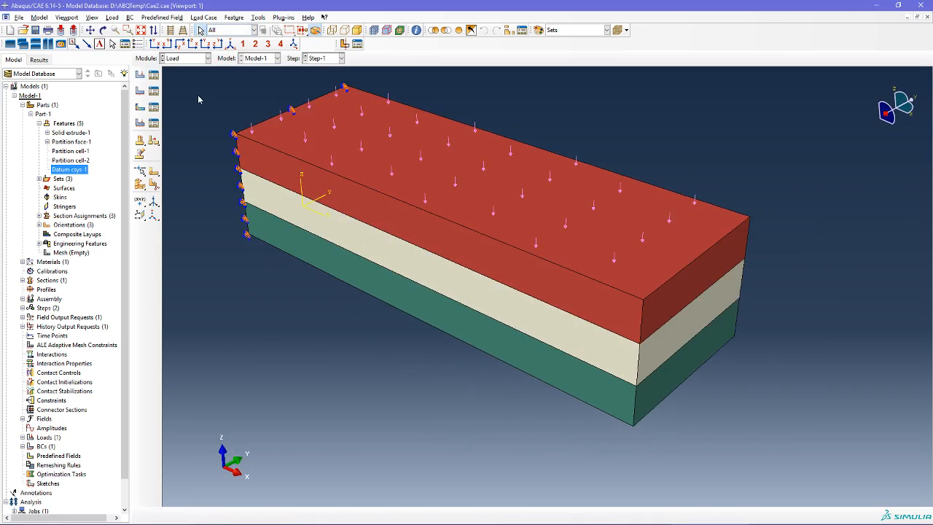
left_click(186, 58)
left_click(182, 124)
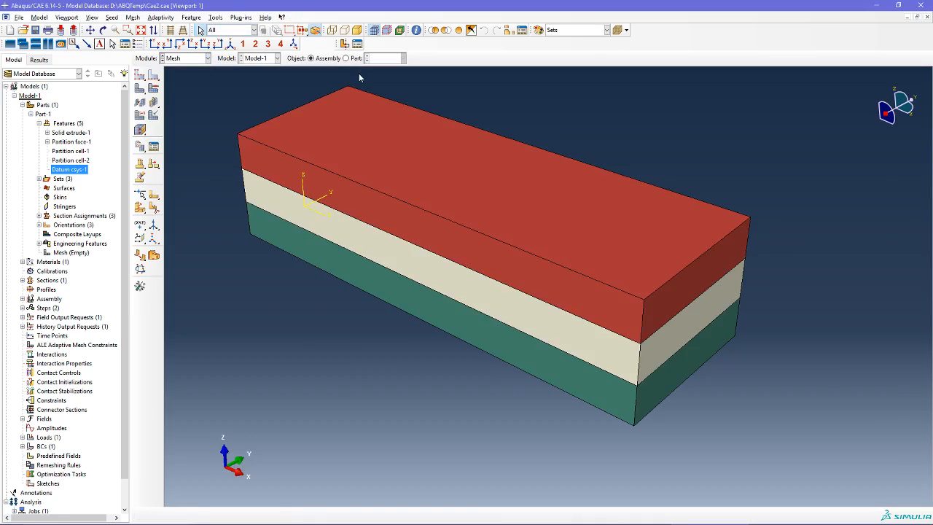
left_click(346, 57)
left_click_drag(296, 71, 234, 152, "ctrl+alt")
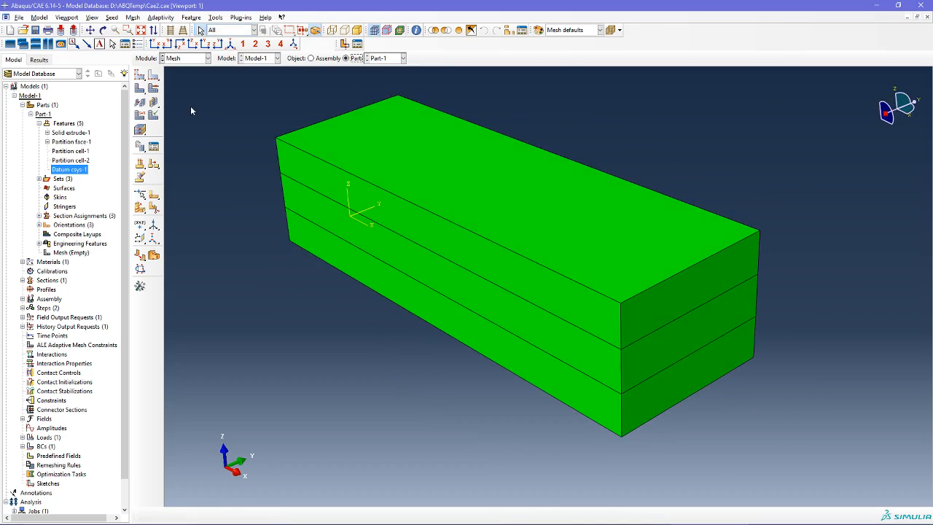
- Refine the part's global seeds so that each layer has two elements through its thickness
left_click(141, 75)
left_click_drag(387, 172, 154, 174)
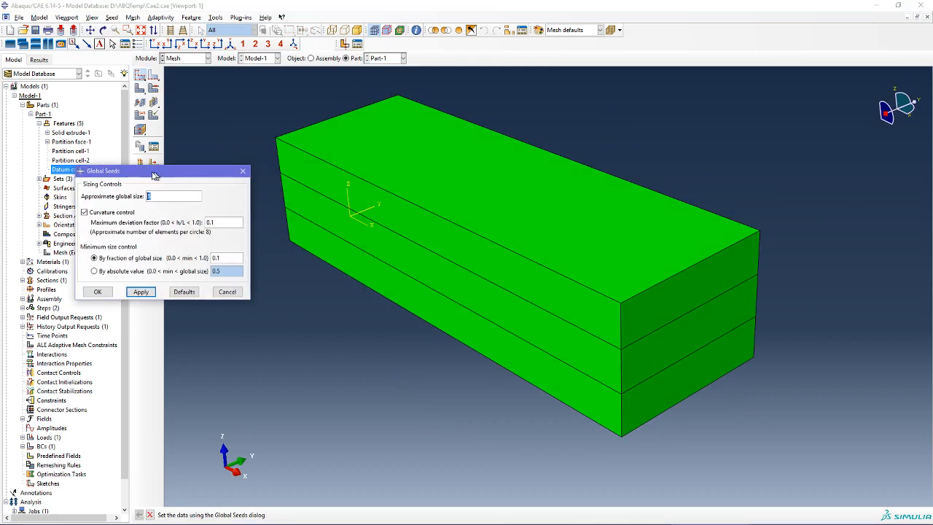
left_click(138, 293)
scroll(639, 351, "up", 3)
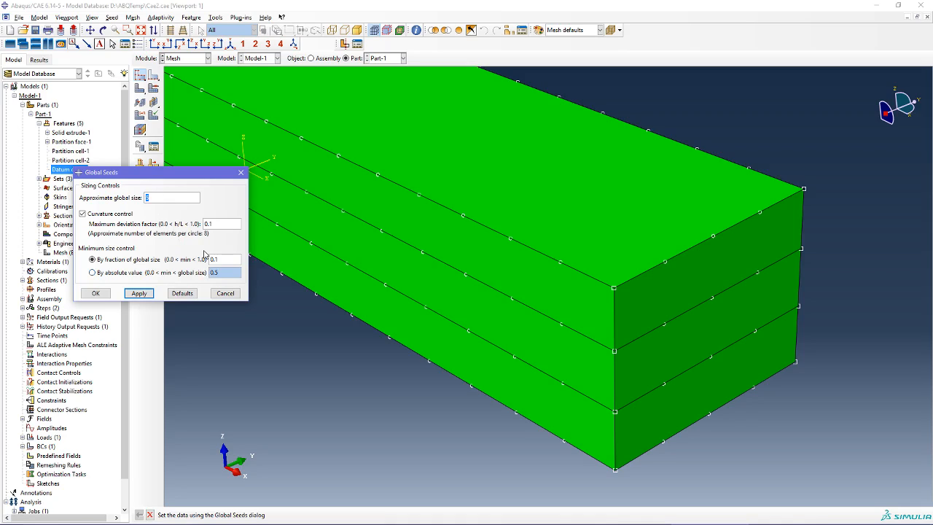
left_click(139, 293)
type("5")
left_click(139, 293)
left_click(101, 296)
- Seed the three vertical corner edges of the layers by number with 4 elements each and no bias
left_click(153, 75)
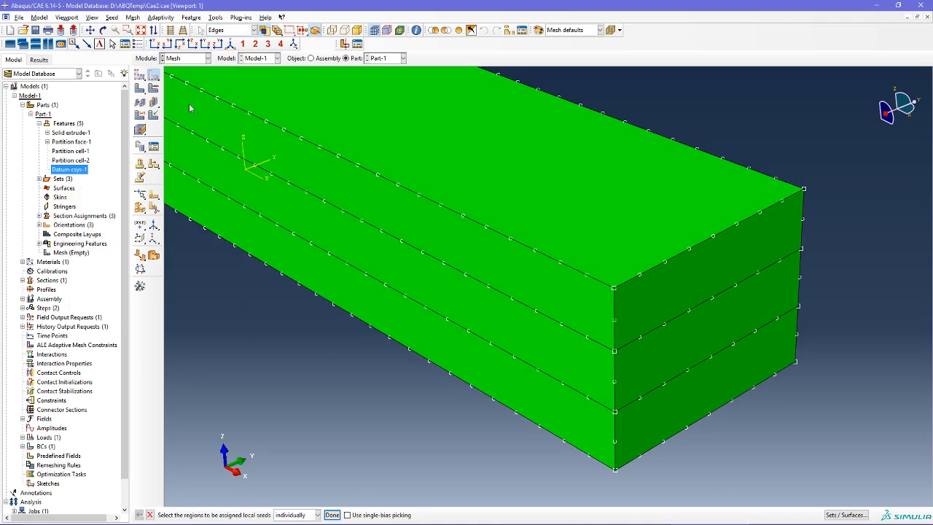
left_click(614, 314)
left_click(616, 382, "shift")
left_click(616, 435, "shift")
middle_click(491, 432)
left_click(183, 228)
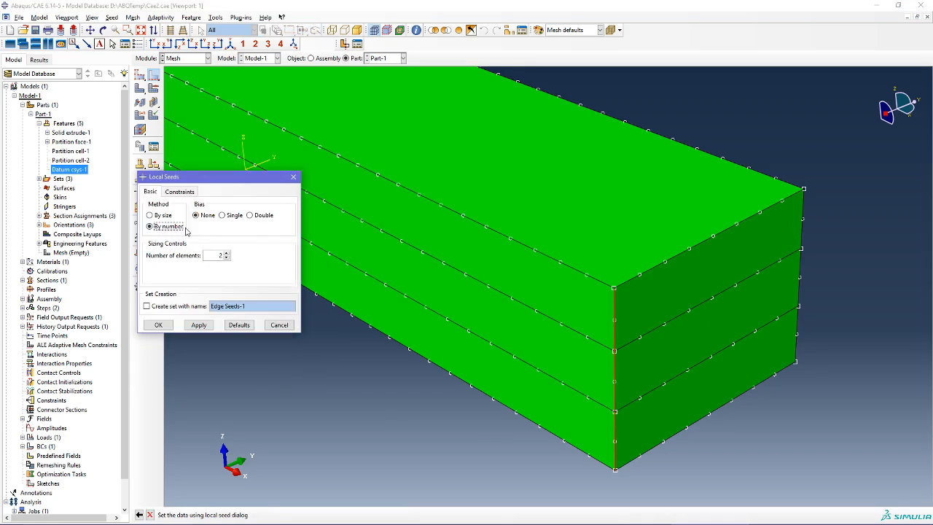
left_click(226, 253)
left_click(158, 325)
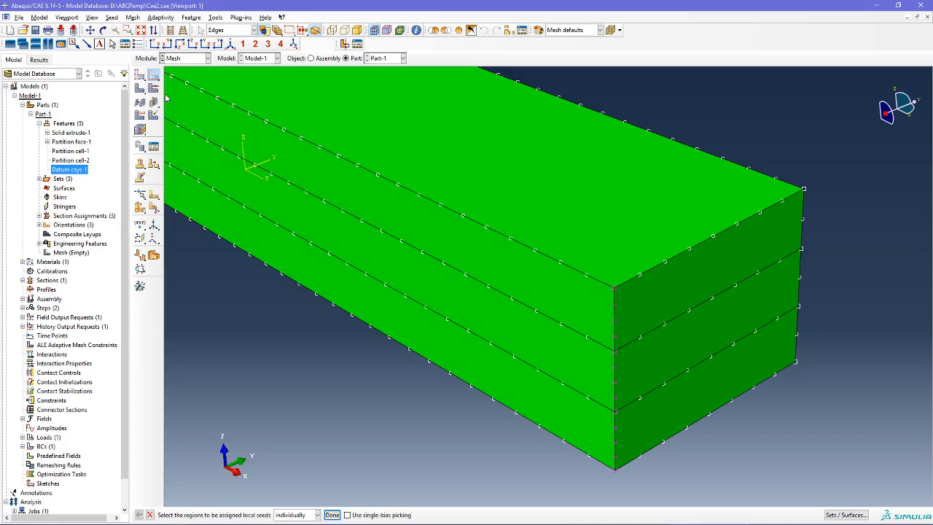
- Mesh the whole part with the assigned global and local seeds
left_click(140, 89)
middle_click(599, 246)
scroll(691, 270, "down", 2)
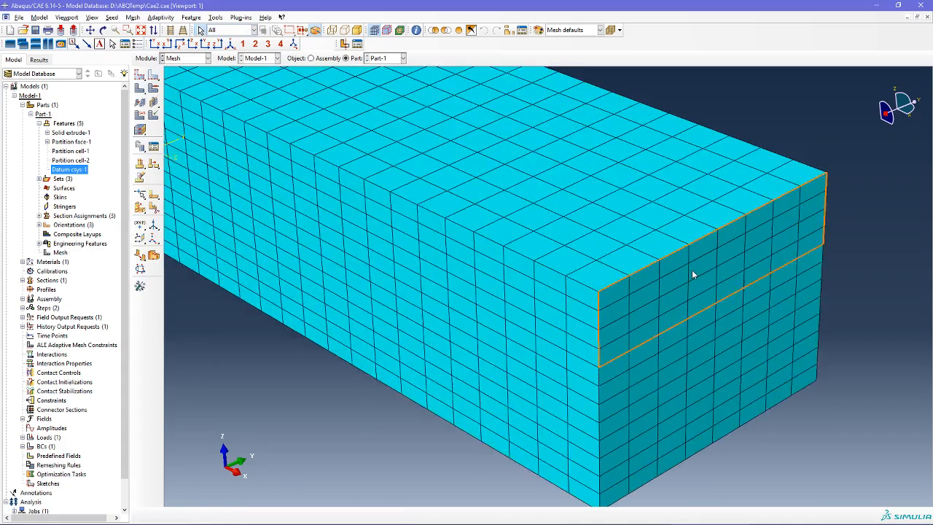
scroll(502, 216, "up", 8)
left_click_drag(441, 271, 531, 106, "ctrl+alt")
- Color-code the meshed part by sets and inspect the elements through the three layers
left_click(600, 30)
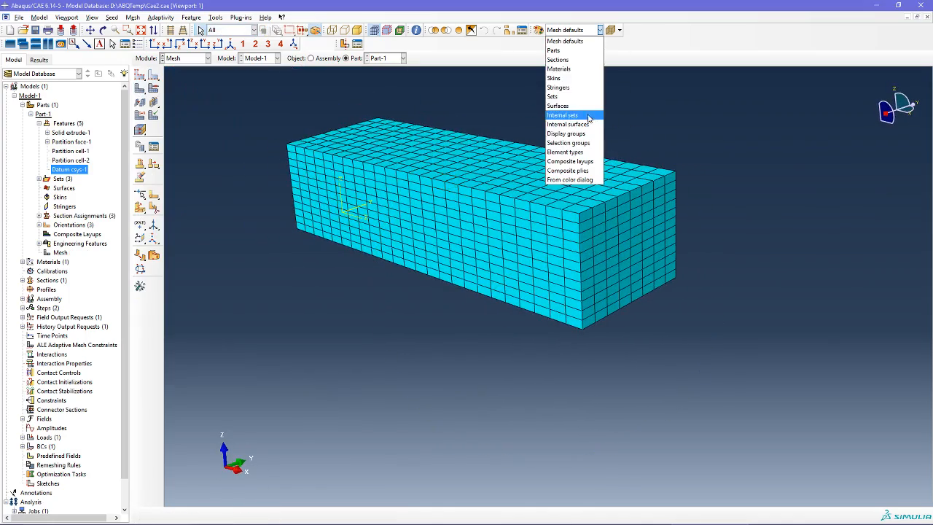
left_click(554, 96)
left_click_drag(689, 223, 610, 324, "ctrl+alt")
scroll(611, 325, "down", 5)
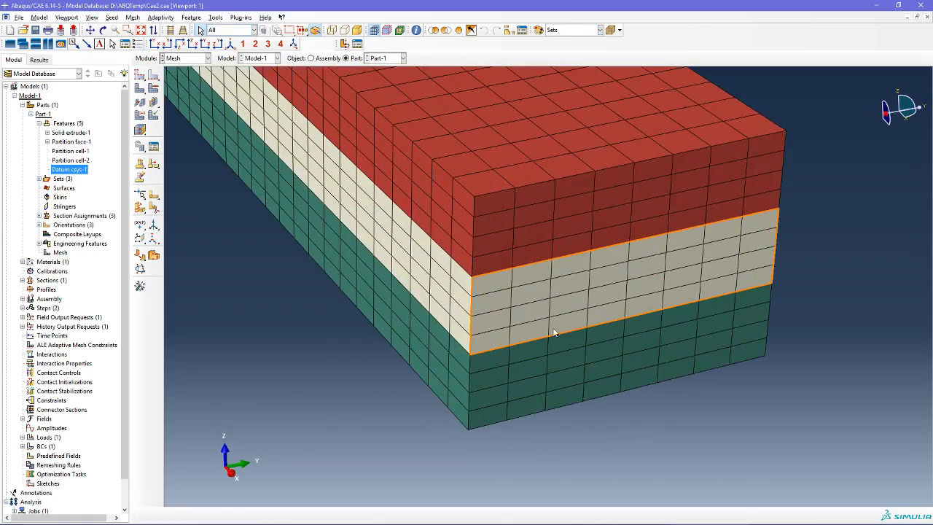
scroll(578, 331, "down", 3)
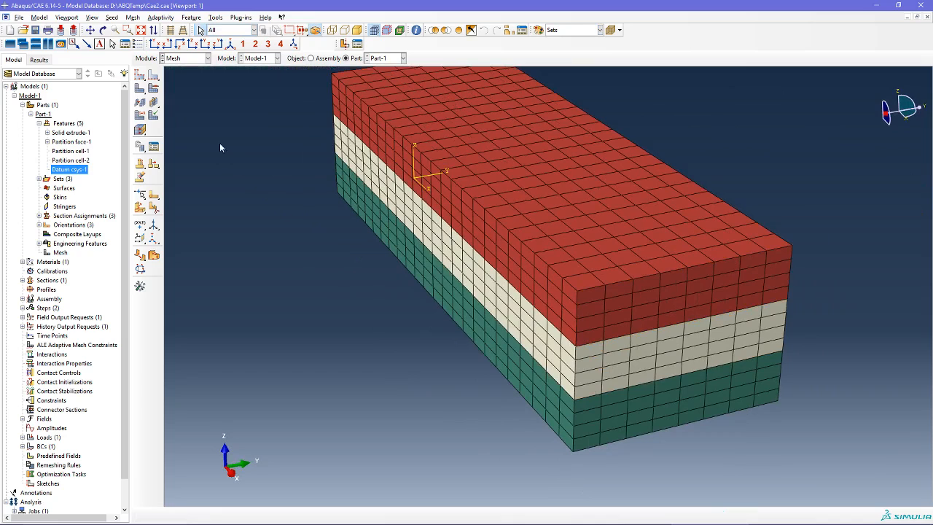
scroll(263, 194, "up", 2)
- Assign the 3D Stress quadratic element type with reduced integration (C3D20R) to all three layers of the part
left_click(138, 116)
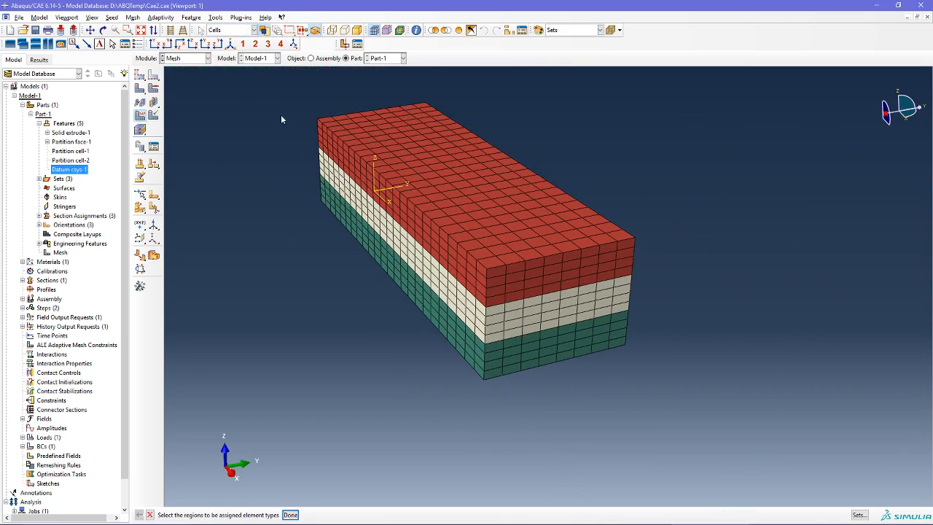
left_click_drag(256, 92, 775, 395)
middle_click(751, 306)
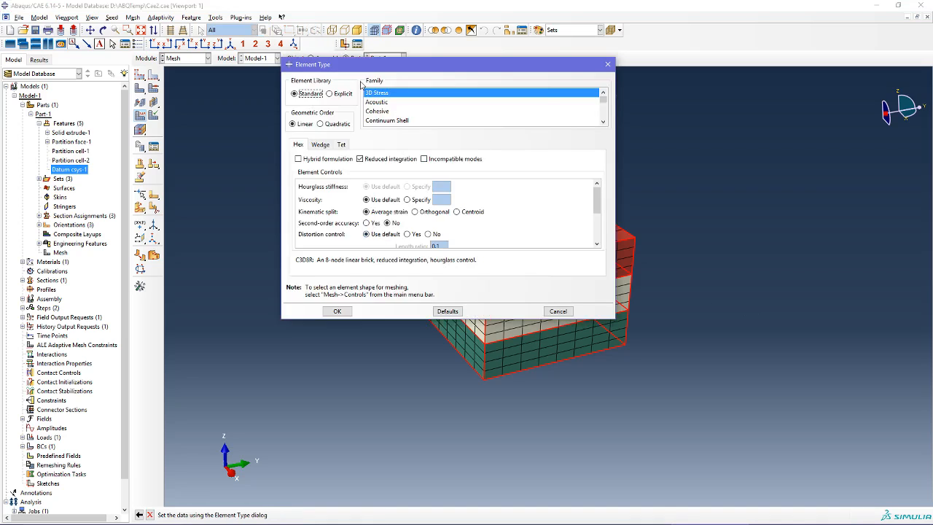
left_click_drag(335, 68, 328, 81)
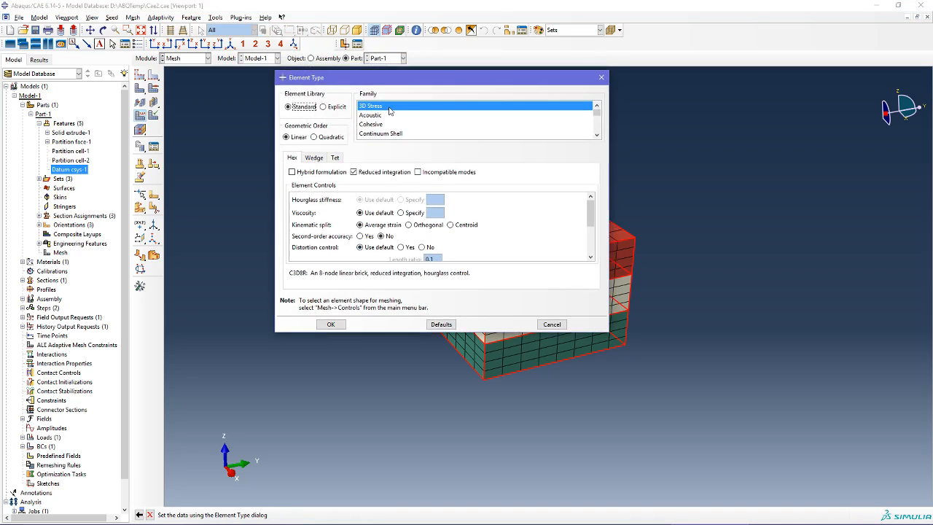
left_click(327, 139)
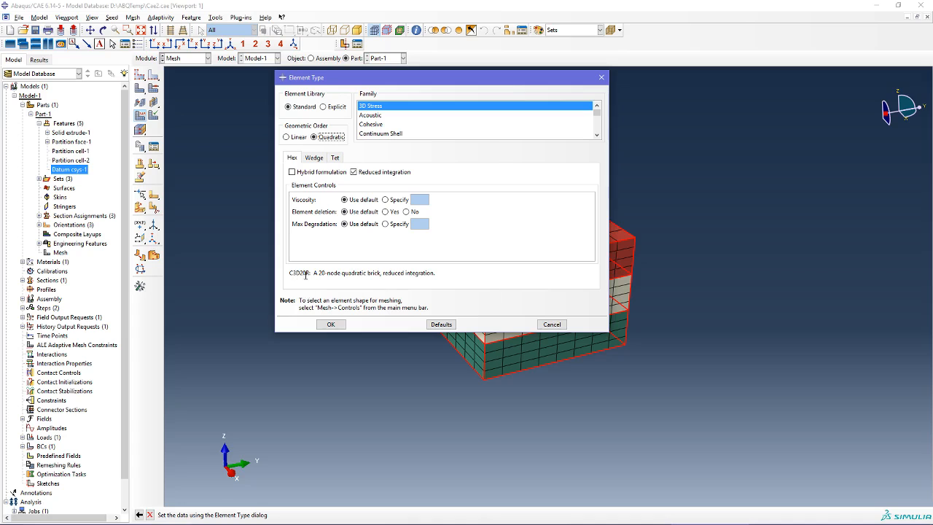
left_click(329, 325)
- Compare the linear and quadratic hex element options for the red top layer, keeping quadratic with reduced integration
scroll(500, 325, "down", 4)
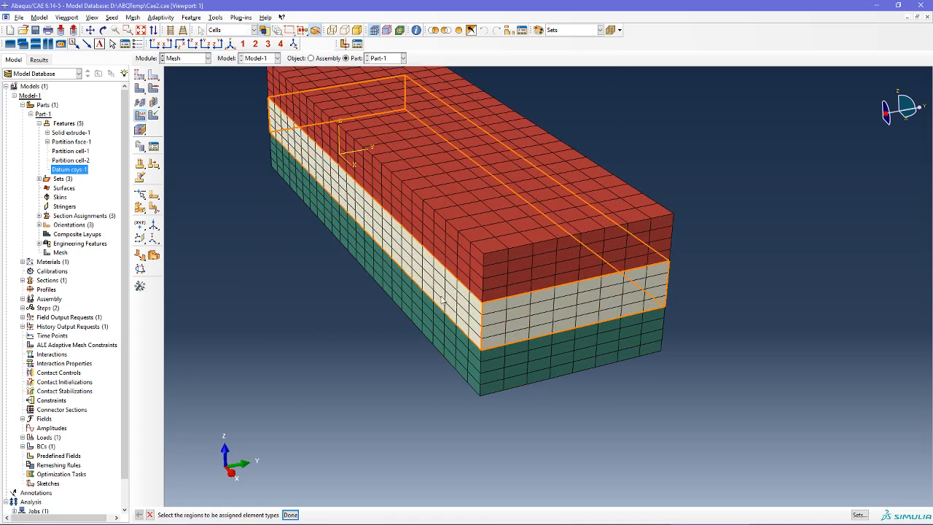
scroll(462, 262, "up", 3)
left_click(516, 249)
middle_click(703, 247)
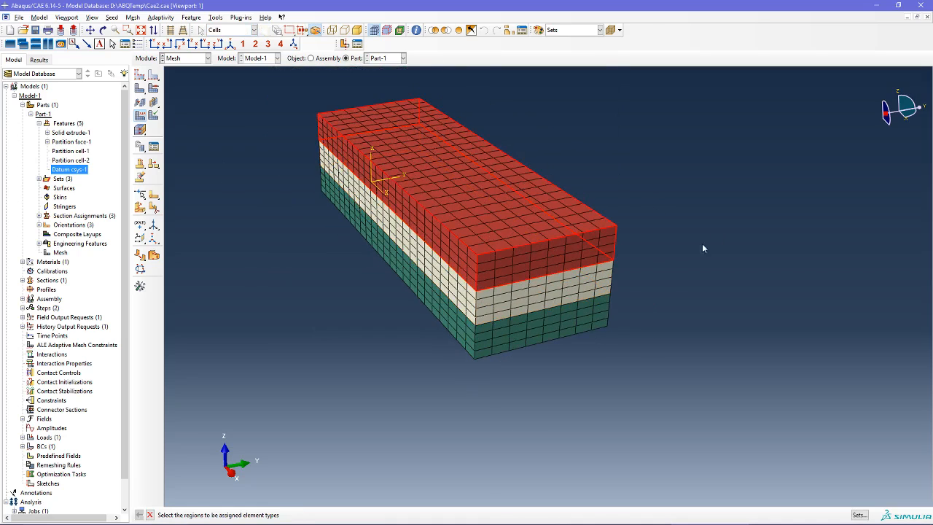
left_click_drag(355, 78, 649, 128)
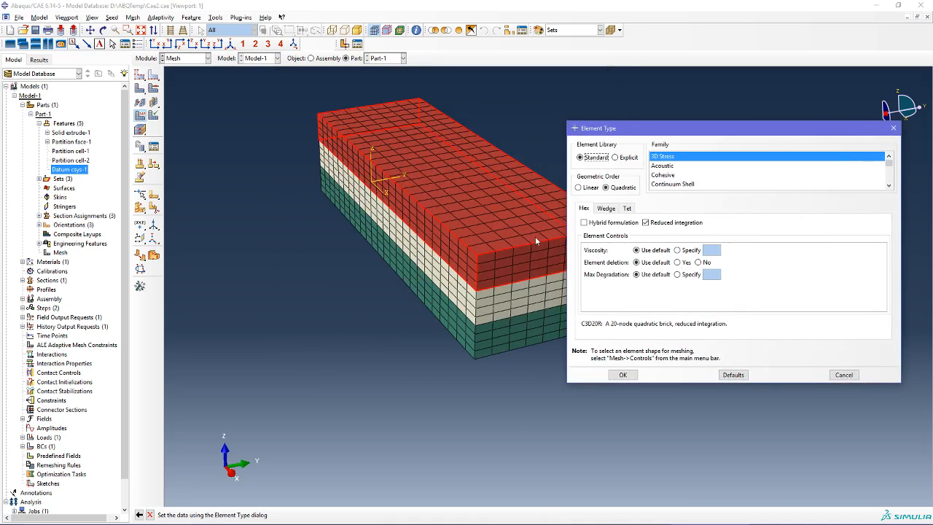
left_click(591, 188)
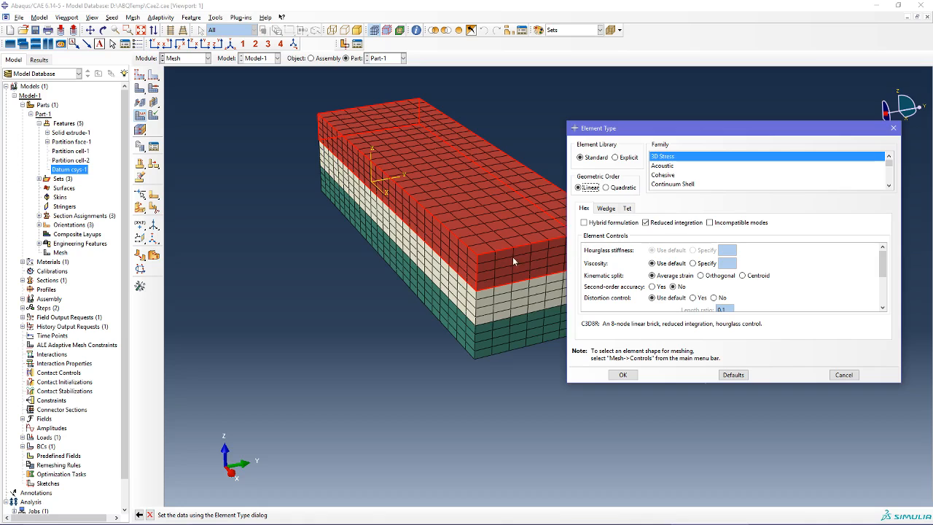
scroll(490, 301, "down", 5)
scroll(491, 302, "down", 1)
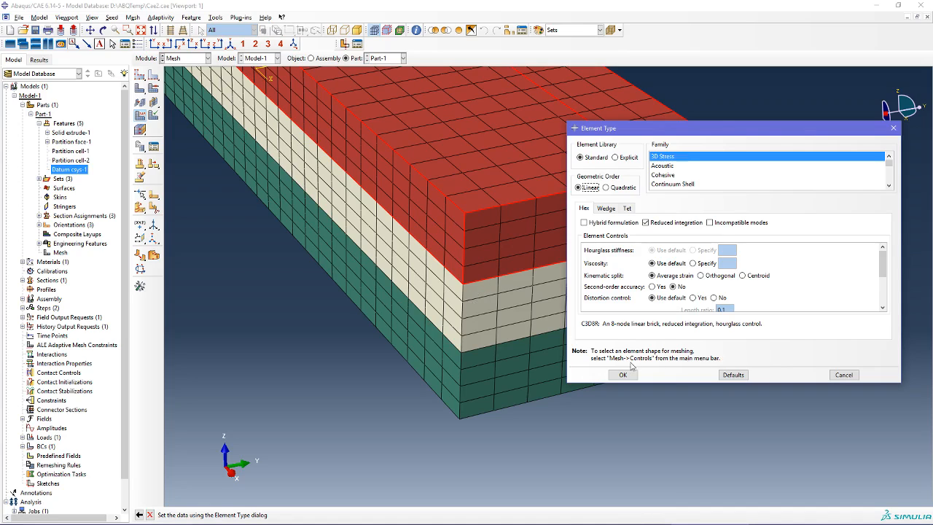
left_click(616, 188)
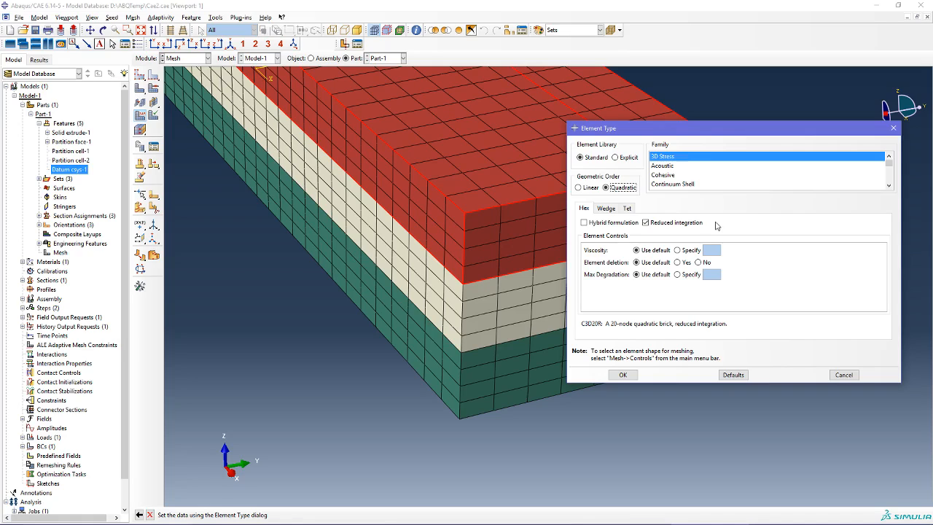
left_click(624, 375)
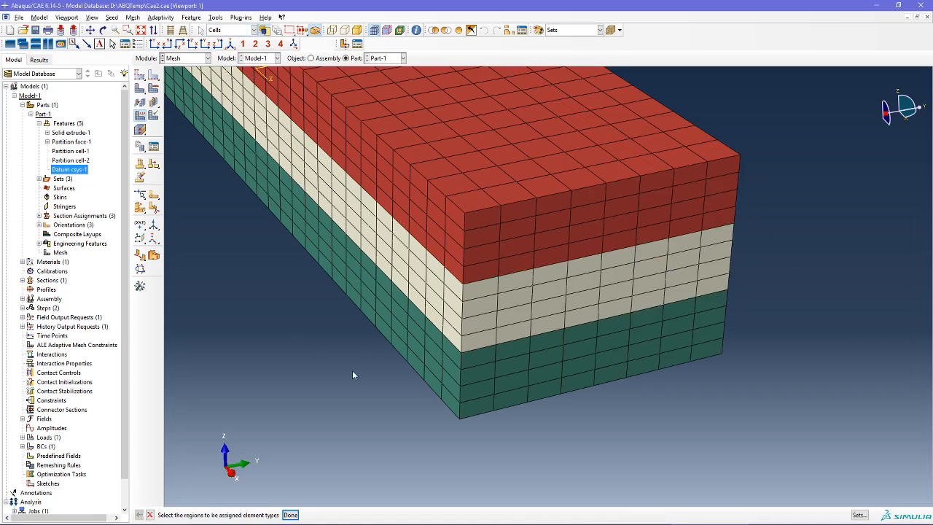
scroll(573, 409, "down", 2)
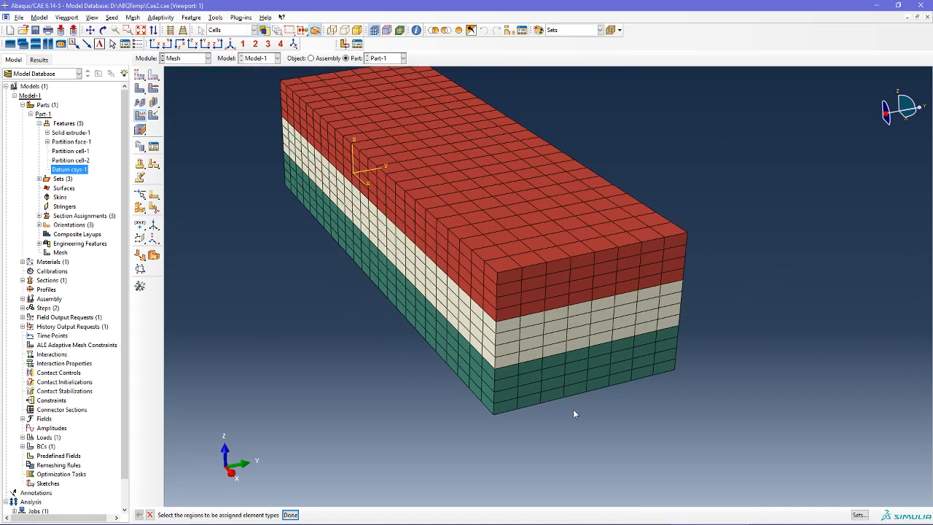
middle_click_drag(447, 370, 480, 395, "ctrl+alt")
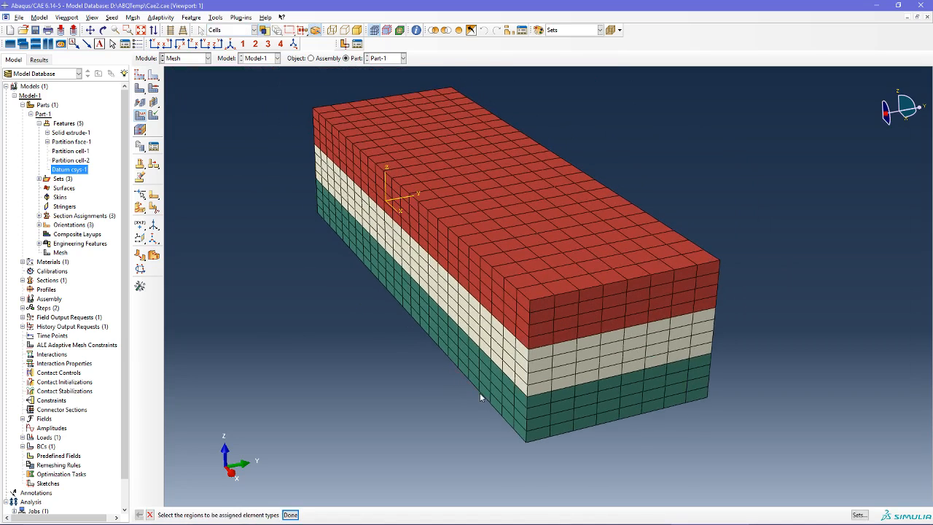
key("Escape")
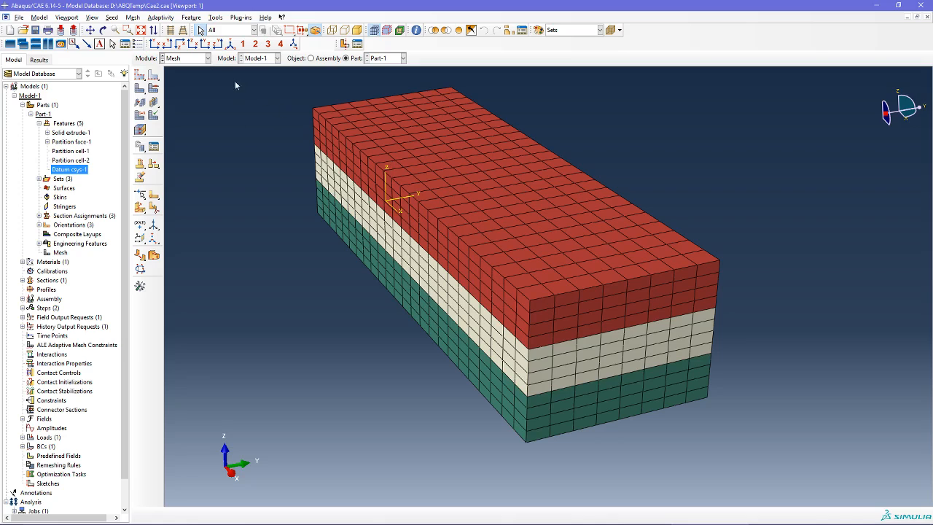
- Resubmit Job-1 for full analysis, overwriting its existing job files
left_click(200, 58)
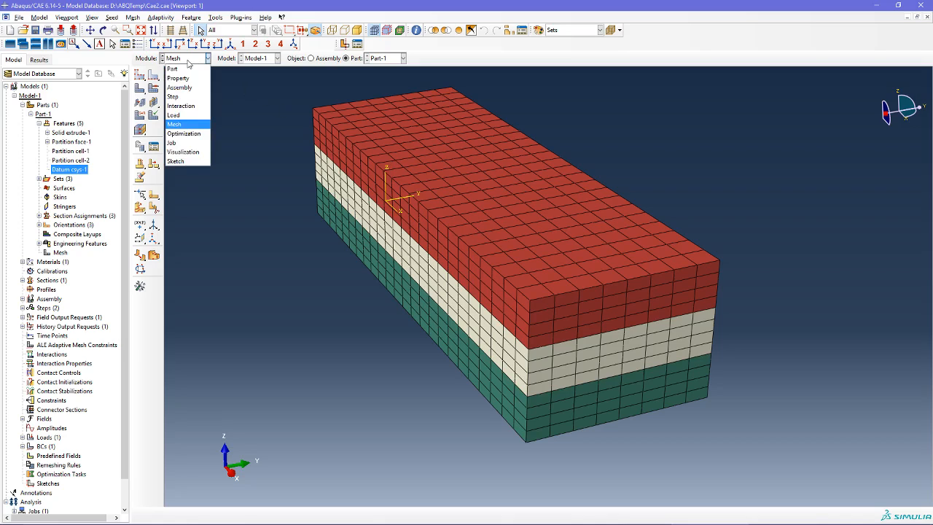
left_click(175, 143)
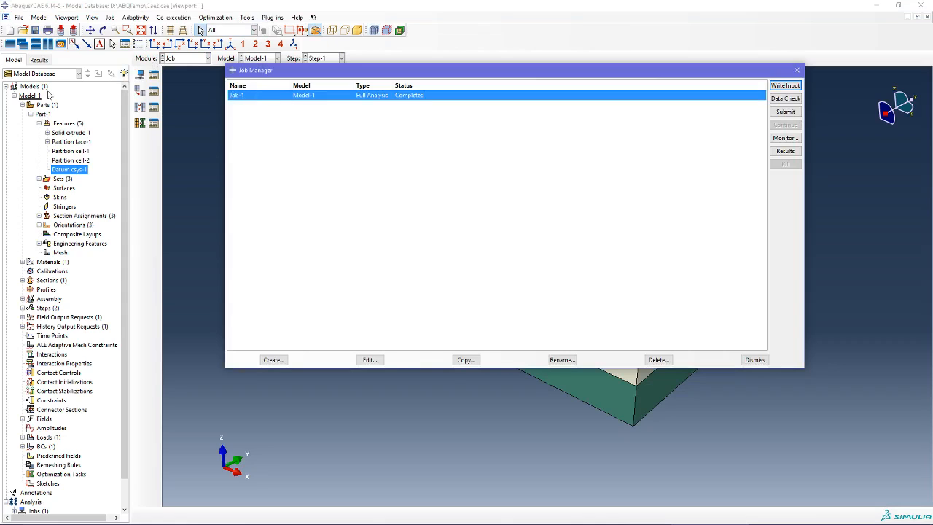
left_click(785, 111)
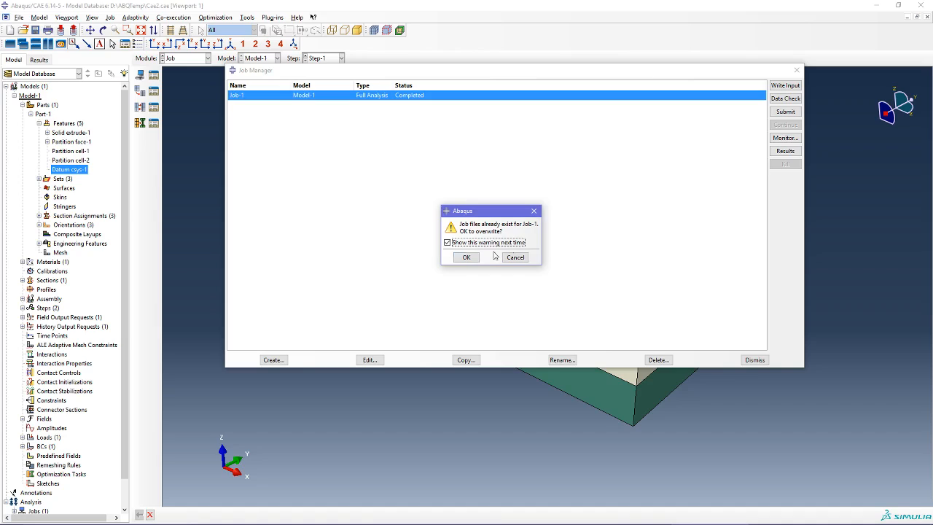
left_click(467, 258)
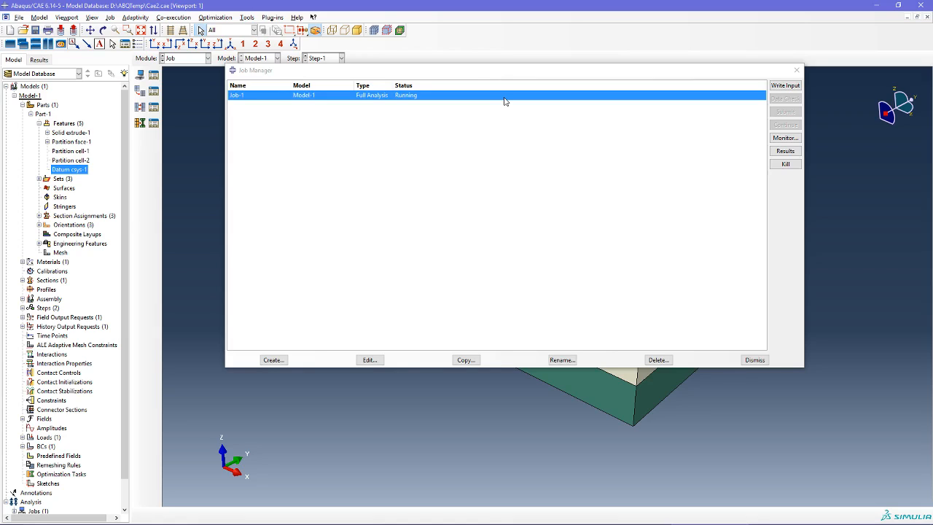
left_click_drag(430, 73, 404, 107)
- Review the model tree's material, section, assembly, step, and field and history output request entries
left_click(197, 62)
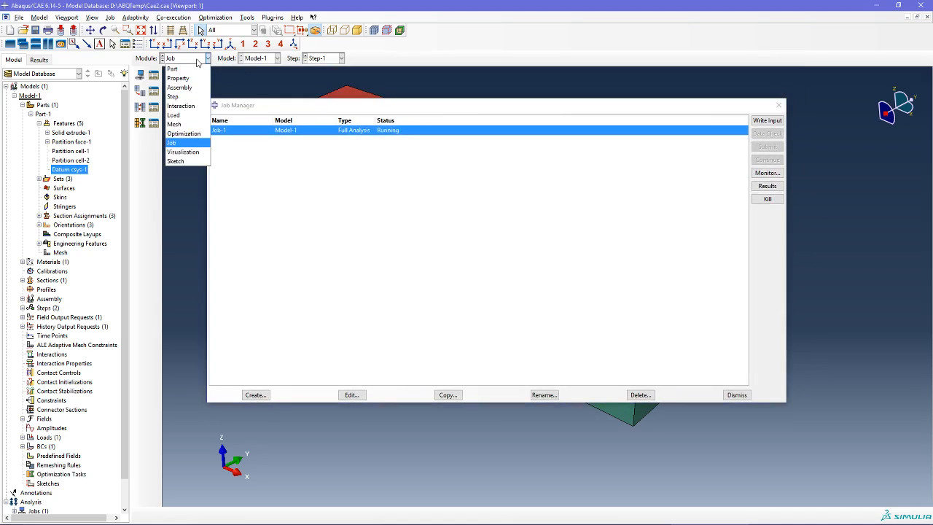
left_click(376, 84)
scroll(61, 234, "down", 2)
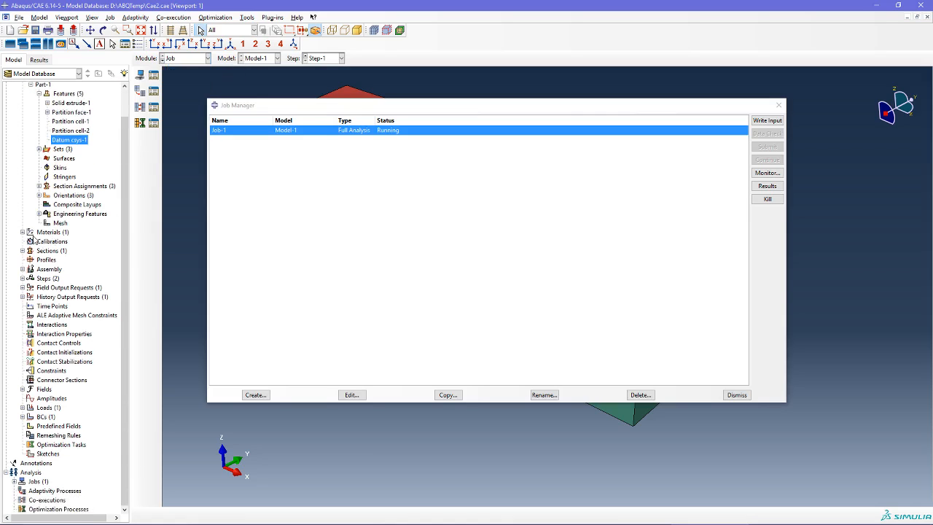
left_click(22, 232)
scroll(38, 257, "down", 1)
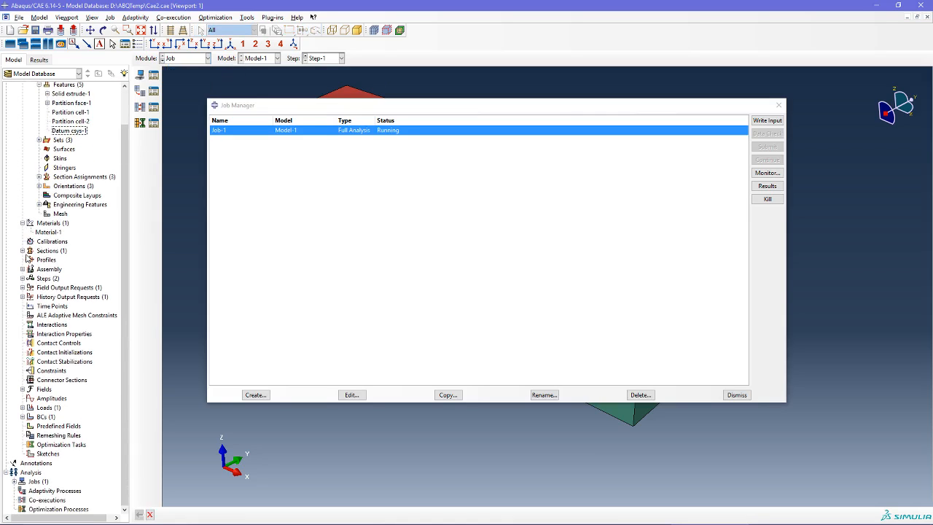
left_click(22, 251)
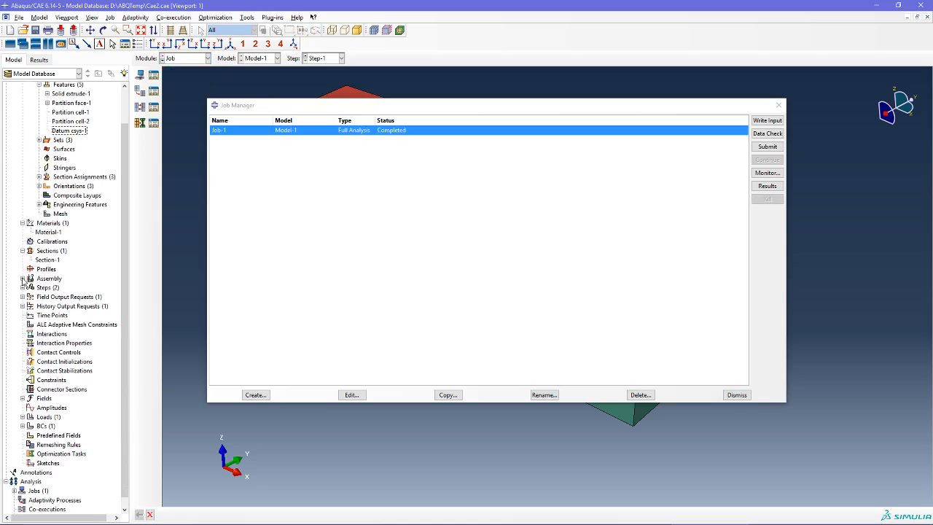
left_click(23, 278)
left_click(23, 279)
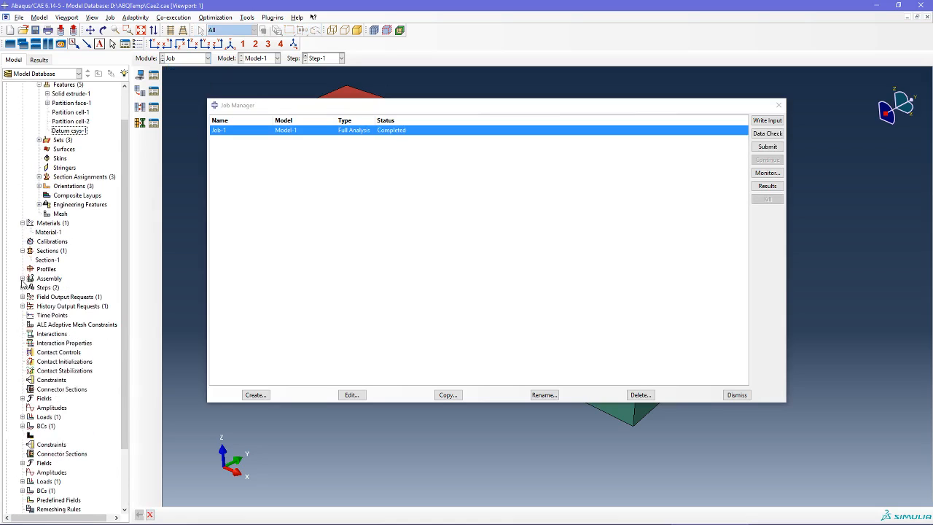
left_click(23, 278)
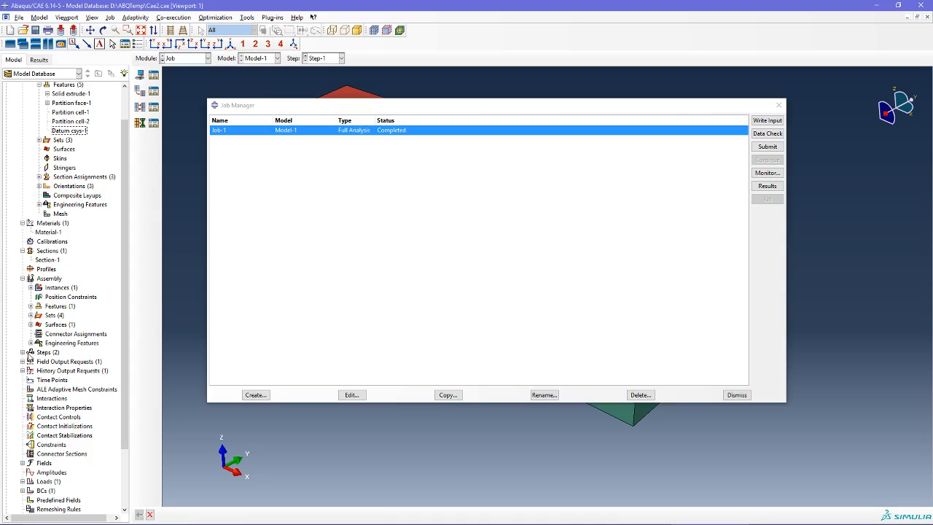
left_click(23, 352)
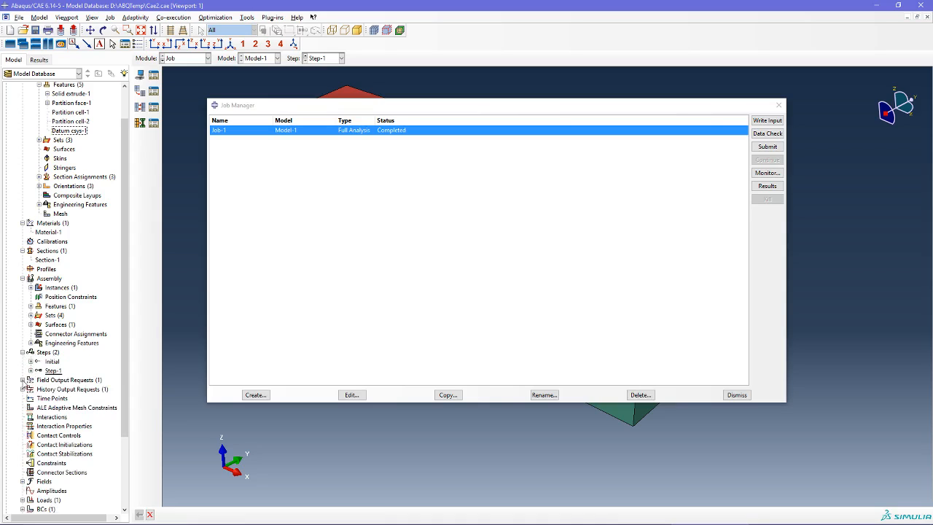
left_click(22, 380)
left_click(23, 398)
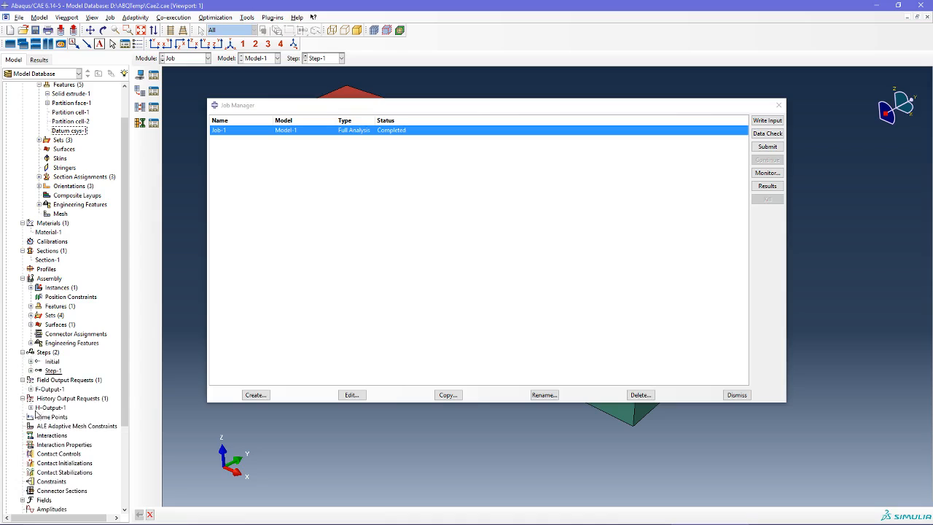
left_click(31, 408)
scroll(38, 399, "down", 1)
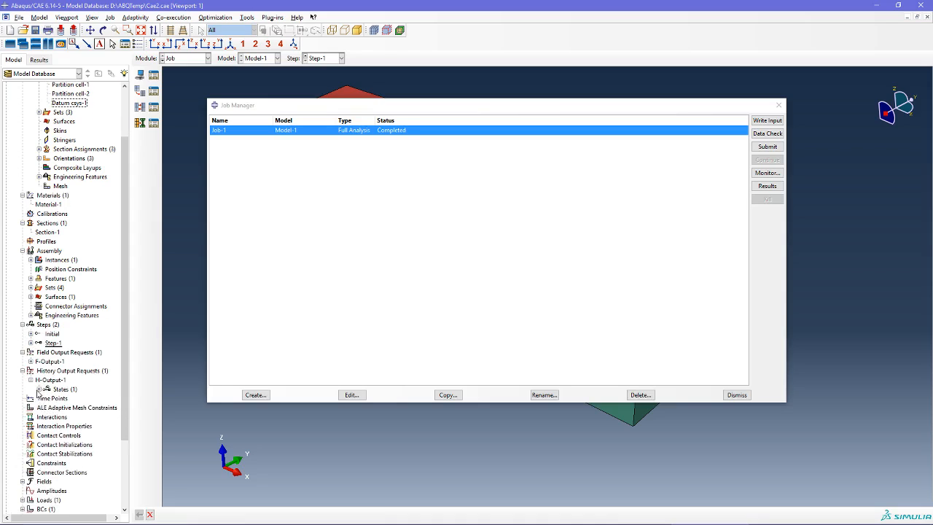
left_click(39, 389)
scroll(54, 397, "down", 1)
left_click(77, 373)
scroll(61, 397, "down", 3)
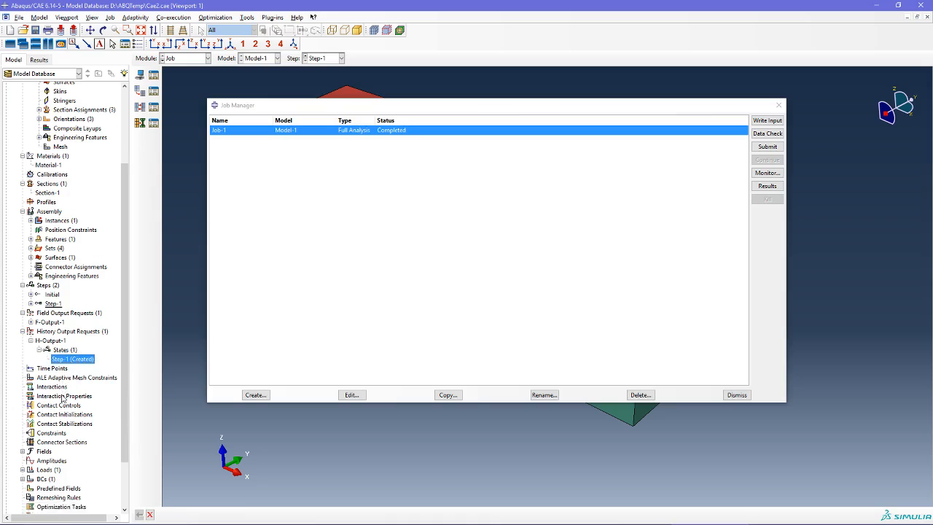
- Open the Job-1 results and plot the Mises stress contours on the deformed block
left_click(769, 187)
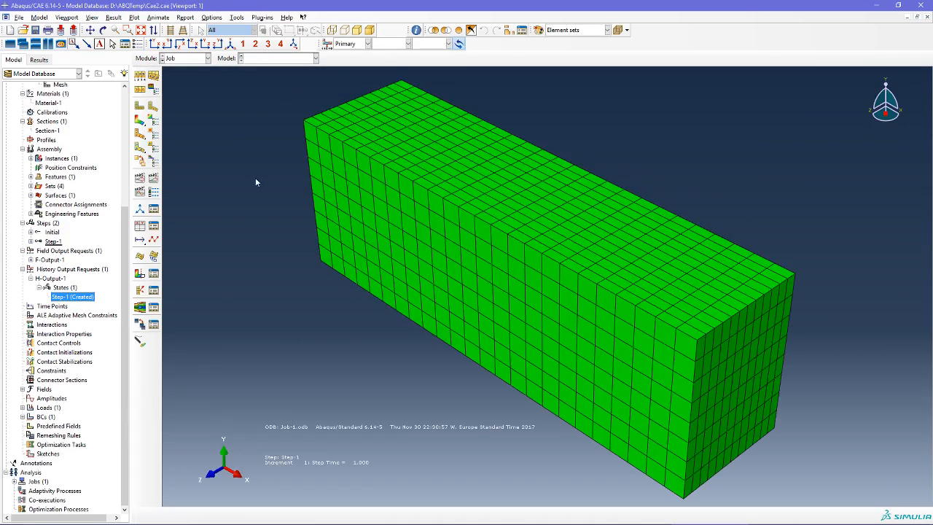
left_click(140, 122)
left_click_drag(479, 258, 731, 161, "ctrl+alt")
left_click_drag(773, 260, 612, 238, "ctrl+alt")
scroll(429, 122, "down", 2)
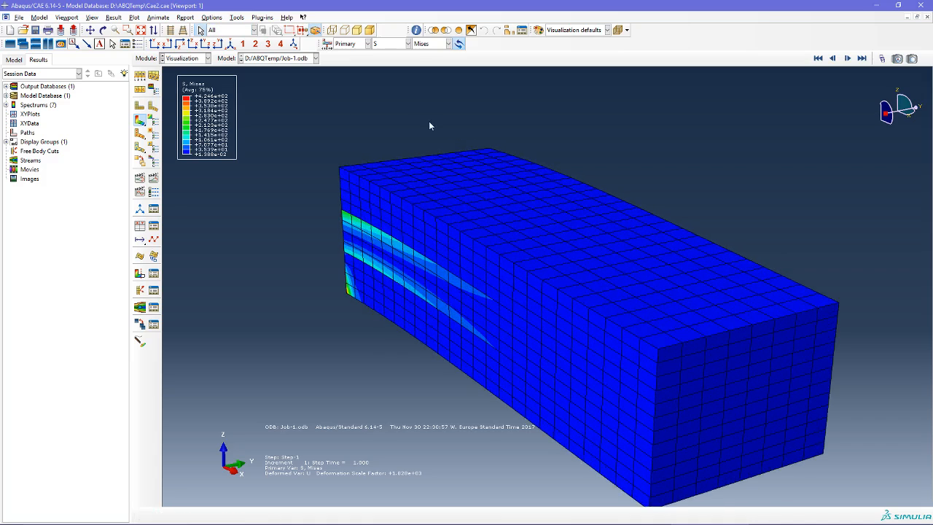
middle_click_drag(601, 250, 404, 139, "ctrl+alt")
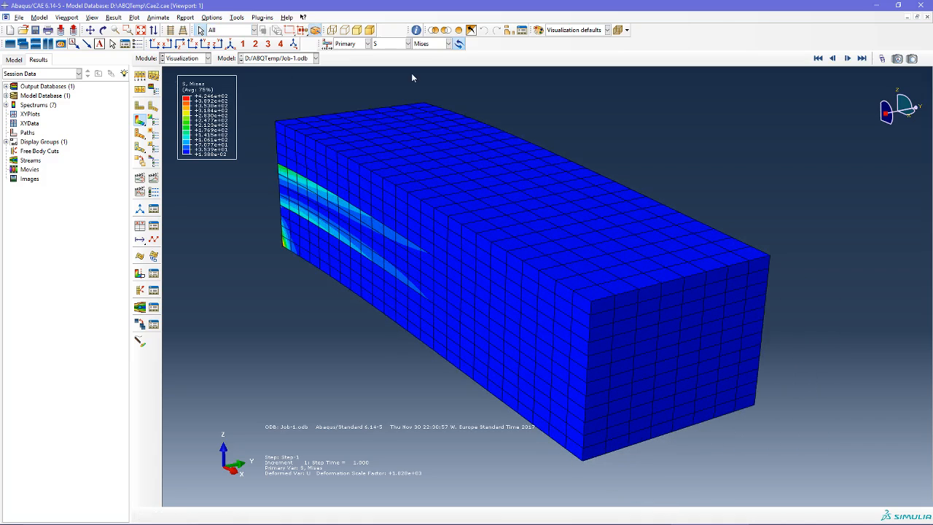
- Switch the stress contour plot to component S13 and inspect its distribution along the block's long side
left_click(435, 44)
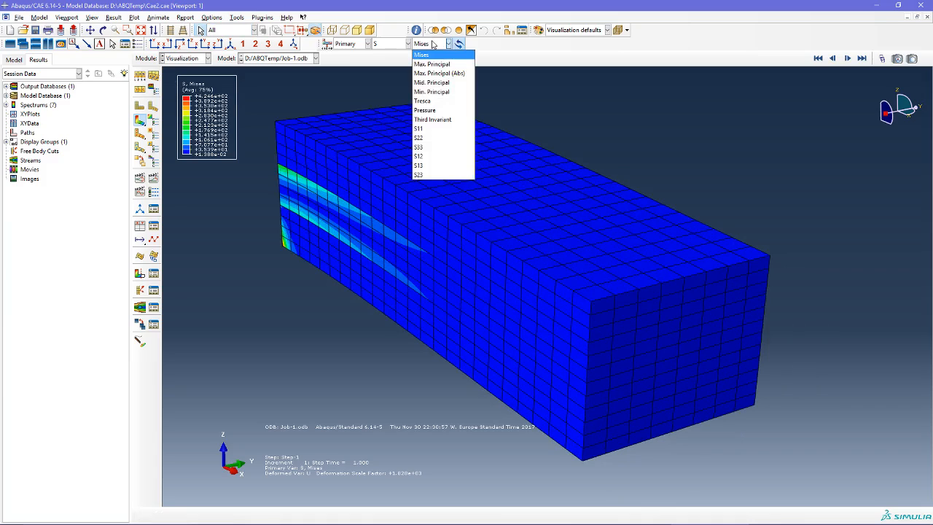
left_click(452, 166)
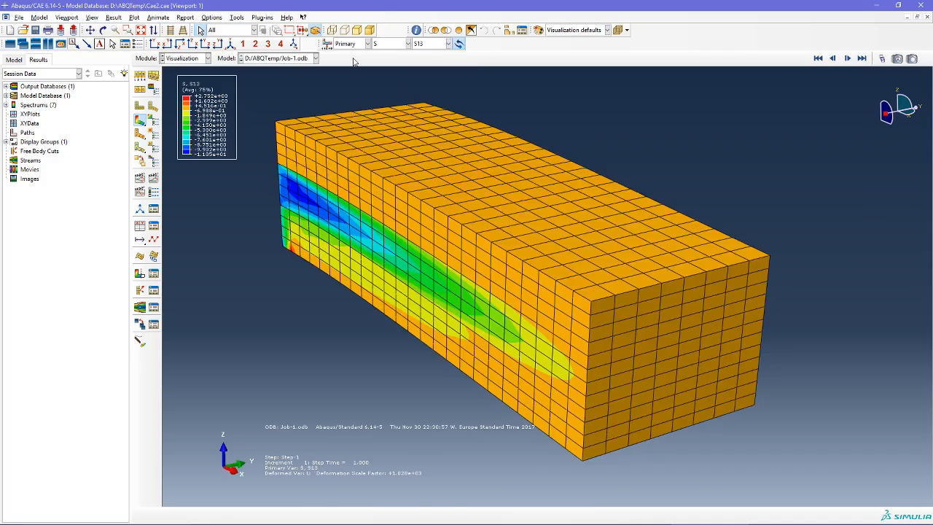
left_click_drag(464, 307, 591, 293, "ctrl+alt")
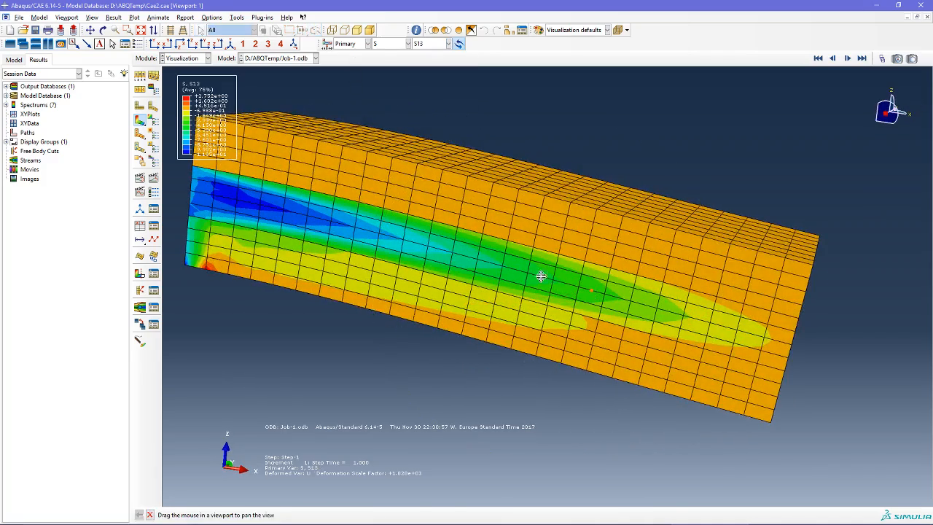
middle_click_drag(540, 275, 619, 272, "ctrl+alt")
left_click_drag(478, 312, 632, 320, "ctrl+alt")
left_click_drag(660, 281, 513, 334, "ctrl+alt")
middle_click_drag(625, 334, 589, 335, "ctrl+alt")
scroll(587, 336, "down", 1)
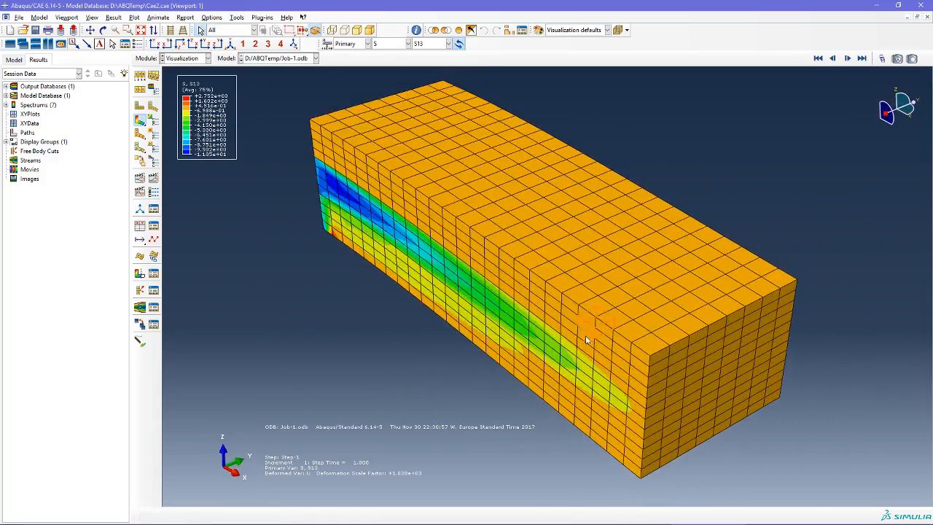
- Set the result options to transform the results with a user-specified coordinate system
middle_click_drag(682, 330, 650, 340, "ctrl+alt")
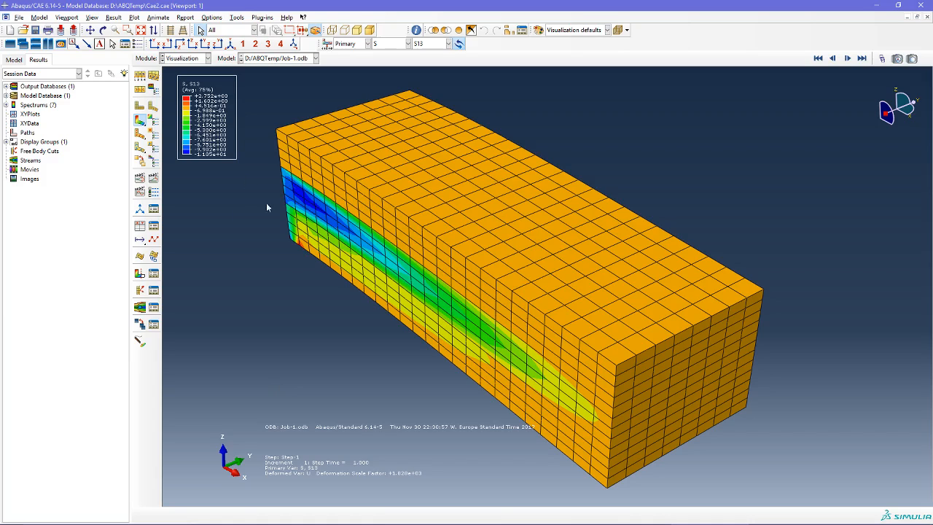
left_click_drag(488, 320, 604, 308, "ctrl+alt")
middle_click_drag(516, 300, 562, 311, "ctrl+alt")
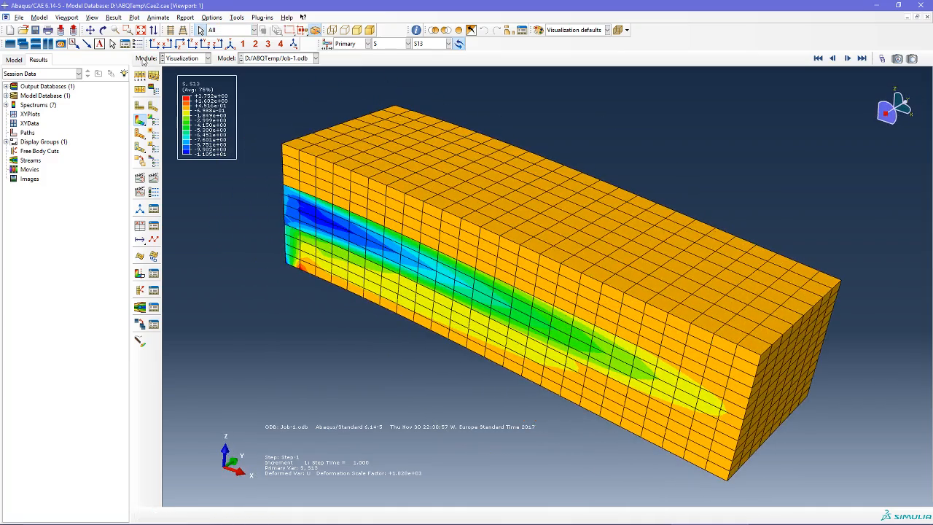
left_click(114, 17)
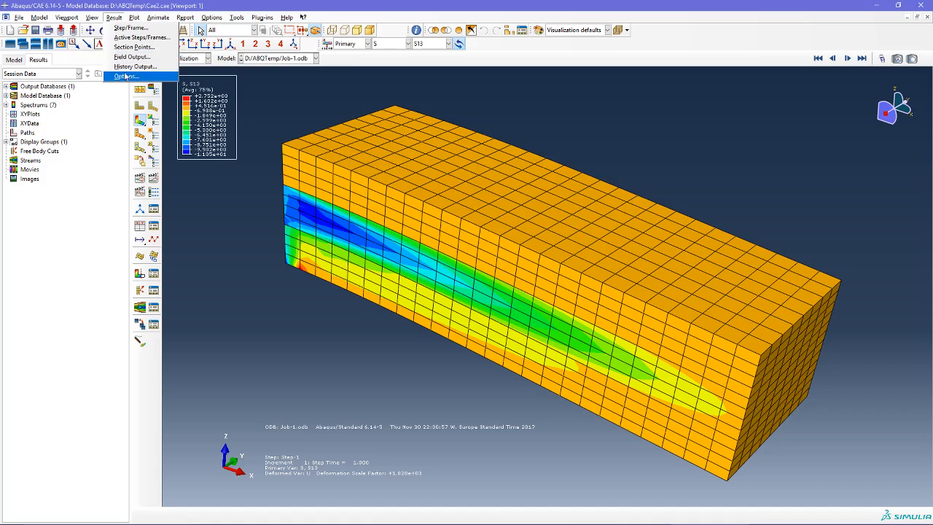
left_click(125, 76)
left_click(214, 67)
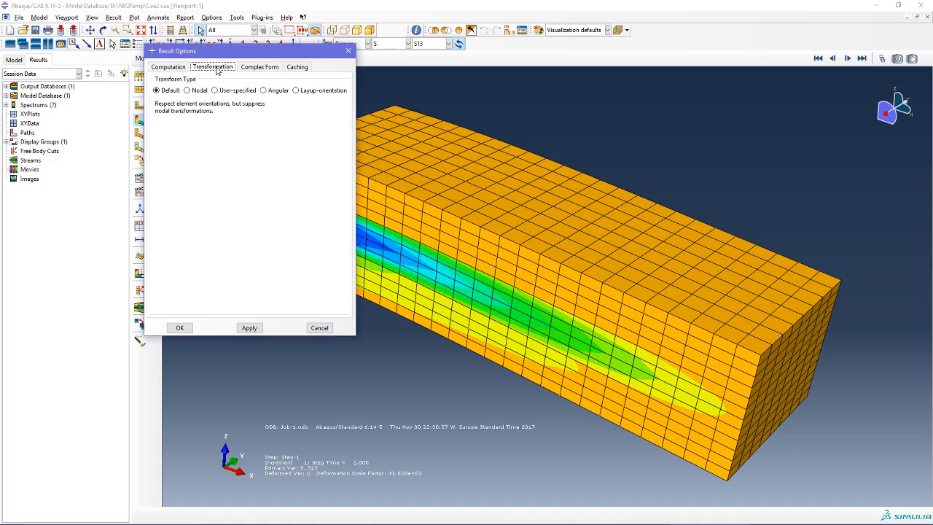
left_click(231, 90)
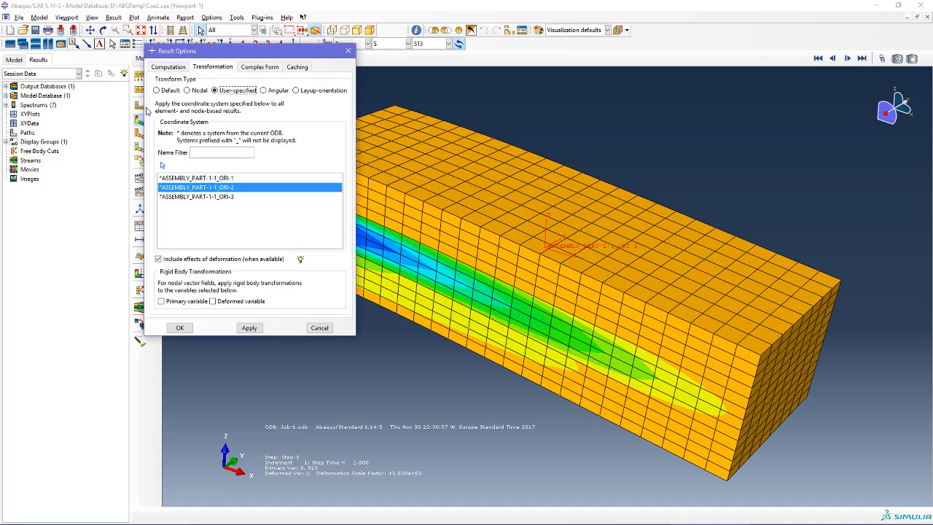
- Apply the coordinate systems ASSEMBLY_PART-1-1_ORI-1, ORI-2 and ORI-3 in turn and compare the resulting S13 contours
mouse_move(678, 262)
left_mouse_down("ctrl+alt")
mouse_move(555, 322)
mouse_move(551, 386)
mouse_move(519, 396)
mouse_move(494, 379)
mouse_move(703, 317)
mouse_move(695, 301)
mouse_move(677, 394)
left_mouse_up("ctrl+alt")
left_click_drag(663, 434, 627, 408, "ctrl+alt")
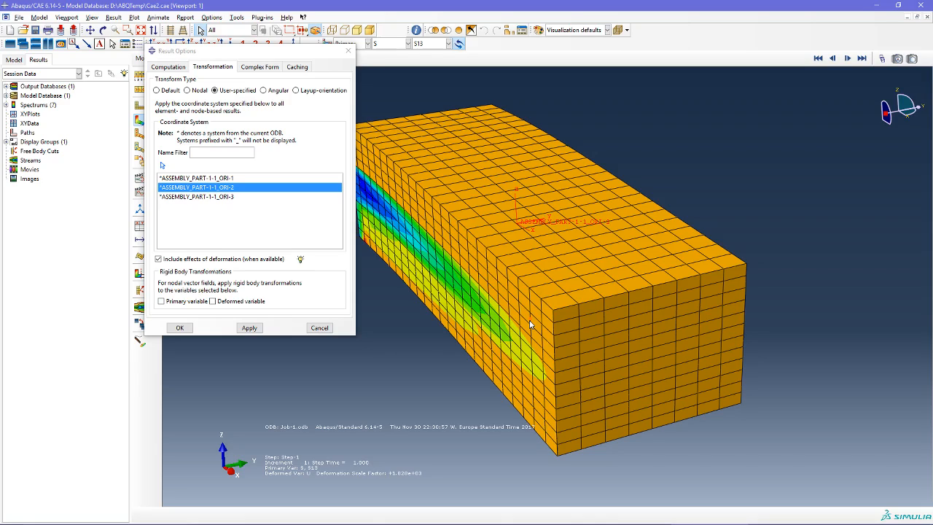
left_click(225, 196)
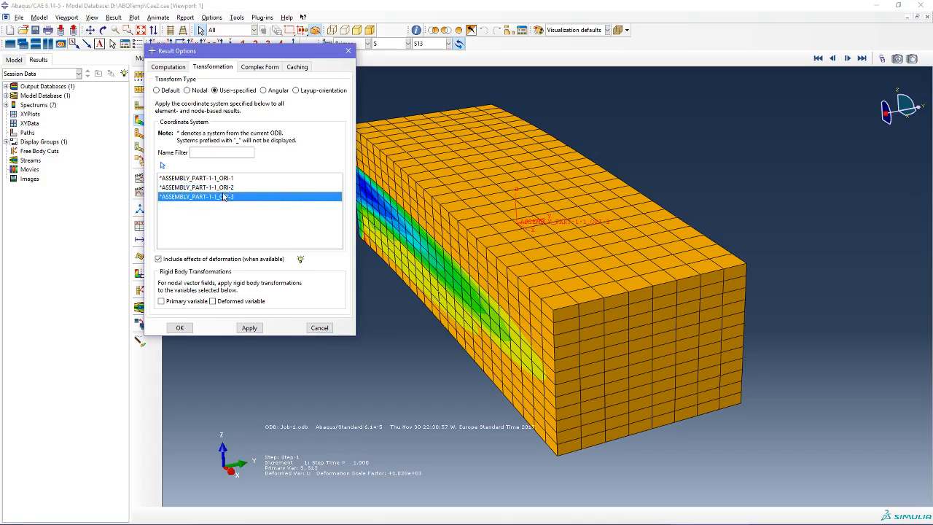
left_click(237, 190)
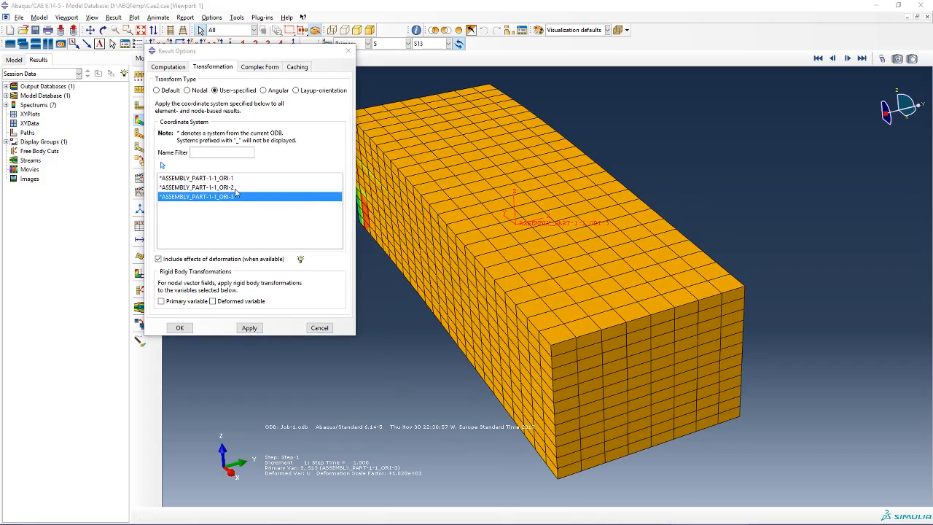
left_click_drag(593, 228, 500, 348, "ctrl+alt")
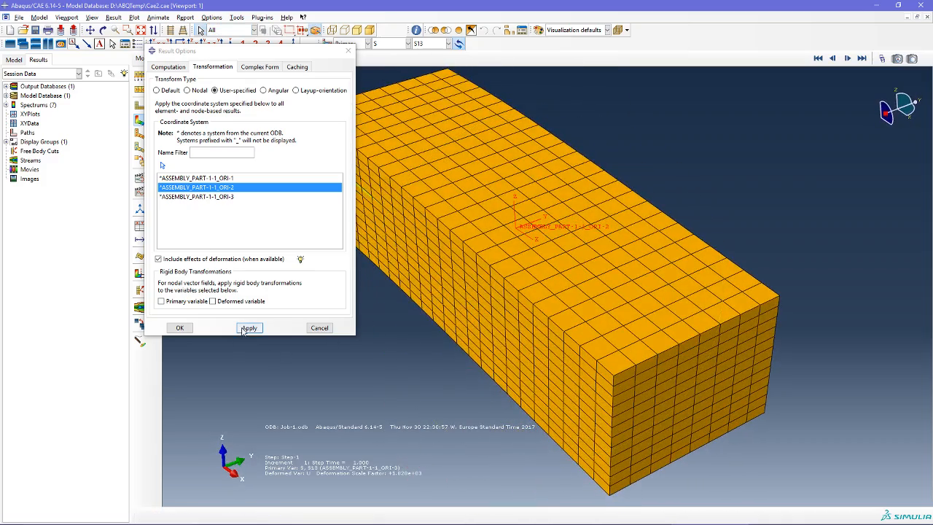
left_click_drag(246, 57, 299, 193)
left_click(274, 315)
left_click(302, 464)
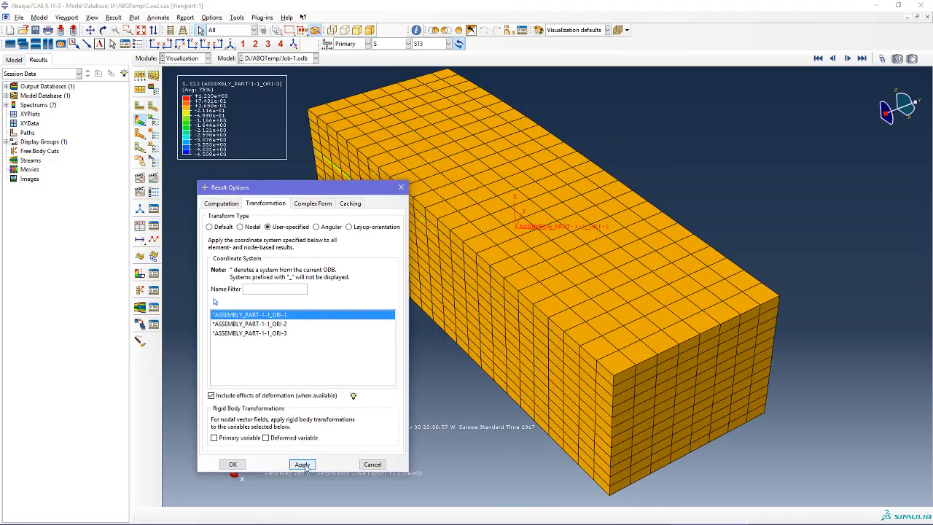
left_click(282, 324)
left_click(302, 464)
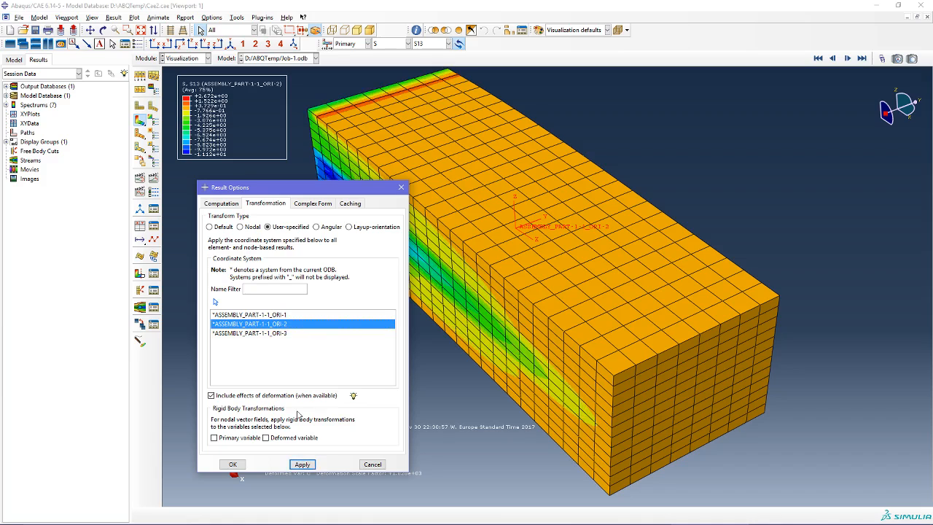
left_click(281, 333)
left_click(303, 464)
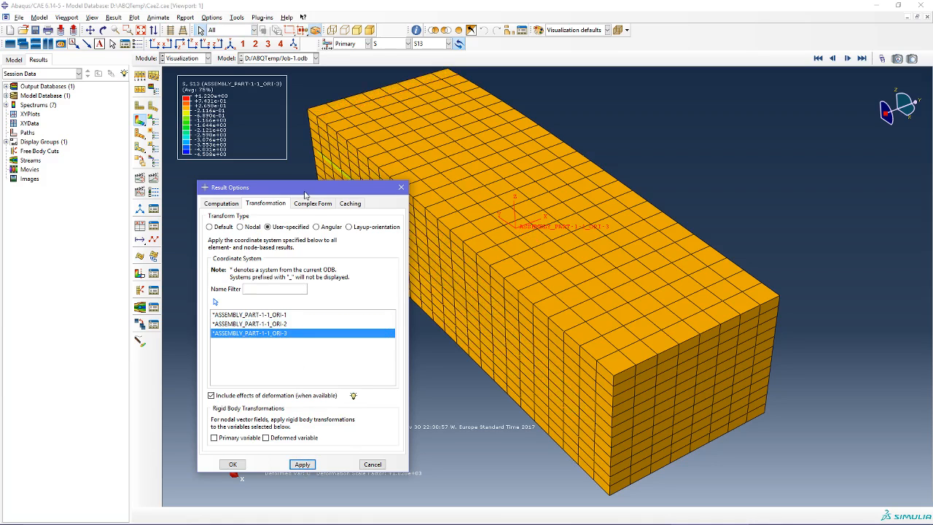
- Compare the S13 contours in ORI-2 and ORI-1 again, and accept ASSEMBLY_PART-1-1_ORI-2 as the result transformation
left_click_drag(304, 191, 196, 183)
left_click(173, 317)
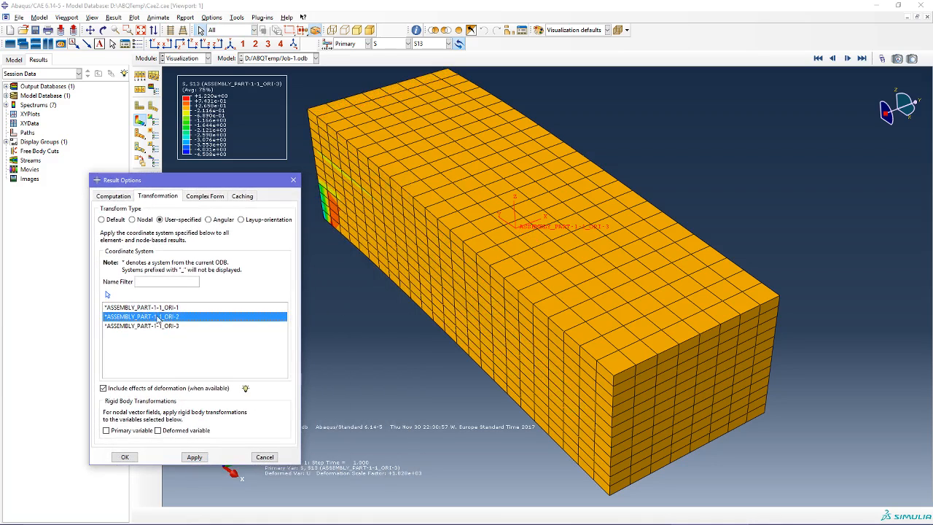
left_click(195, 456)
left_click(180, 307)
left_click(194, 457)
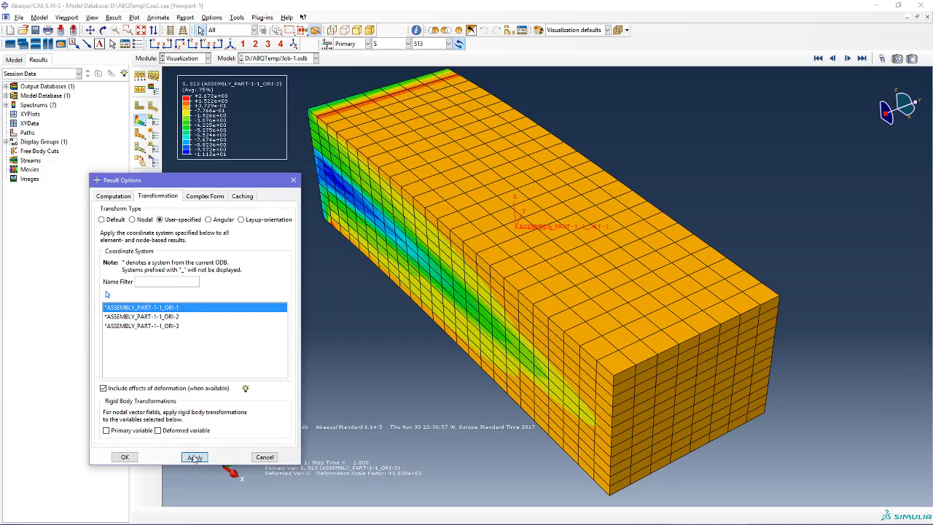
left_click(177, 317)
left_click(193, 457)
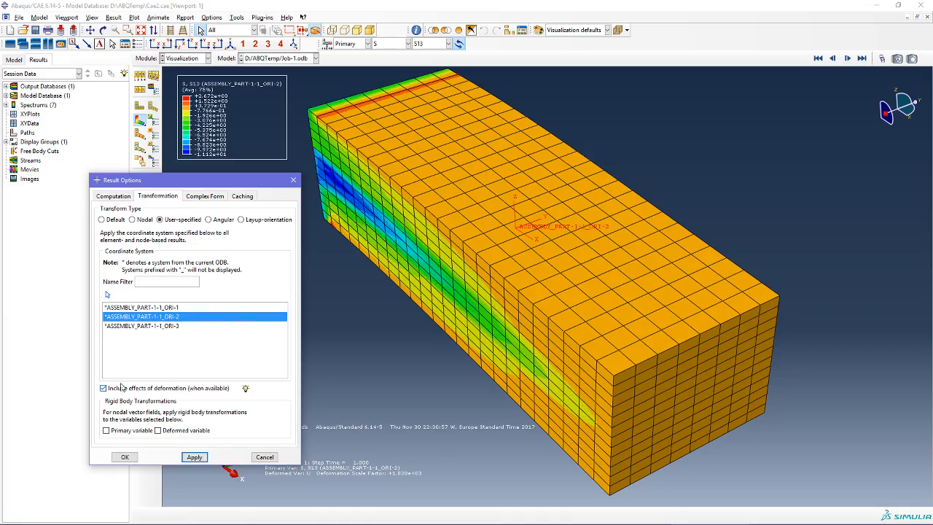
left_click(125, 457)
left_click_drag(514, 407, 474, 327, "ctrl+alt")
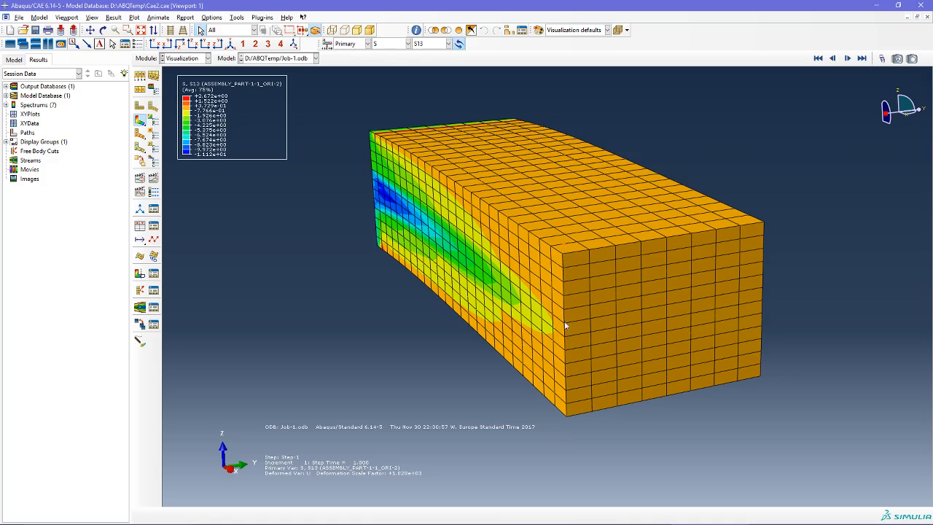
middle_click_drag(392, 256, 368, 290, "ctrl+alt")
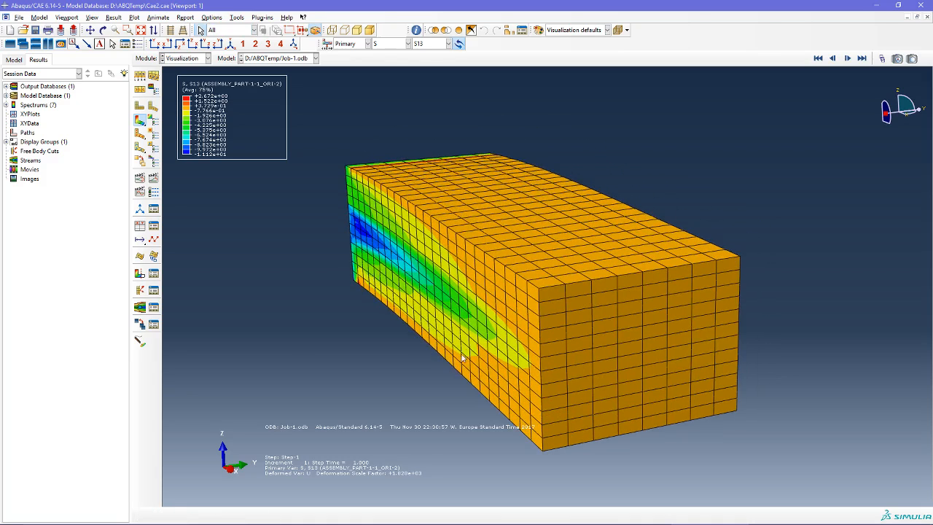
left_click(239, 19)
mouse_move(251, 86)
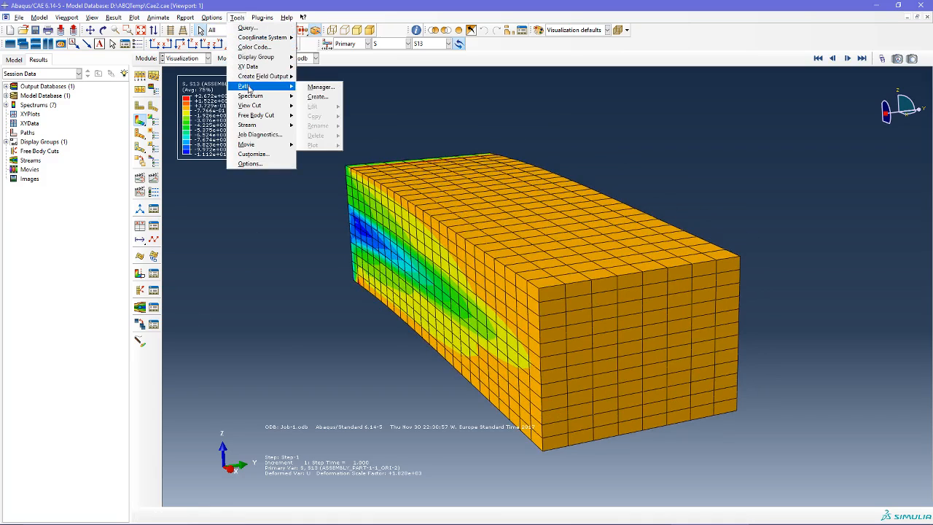
left_click(596, 179)
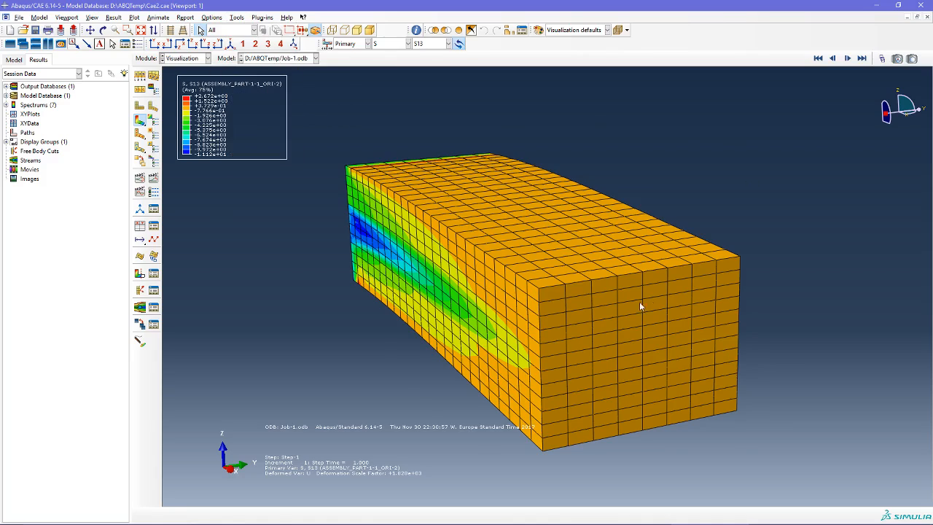
- Plot the S13 contours on the undeformed shape of the block
left_click_drag(640, 305, 718, 262, "ctrl+alt")
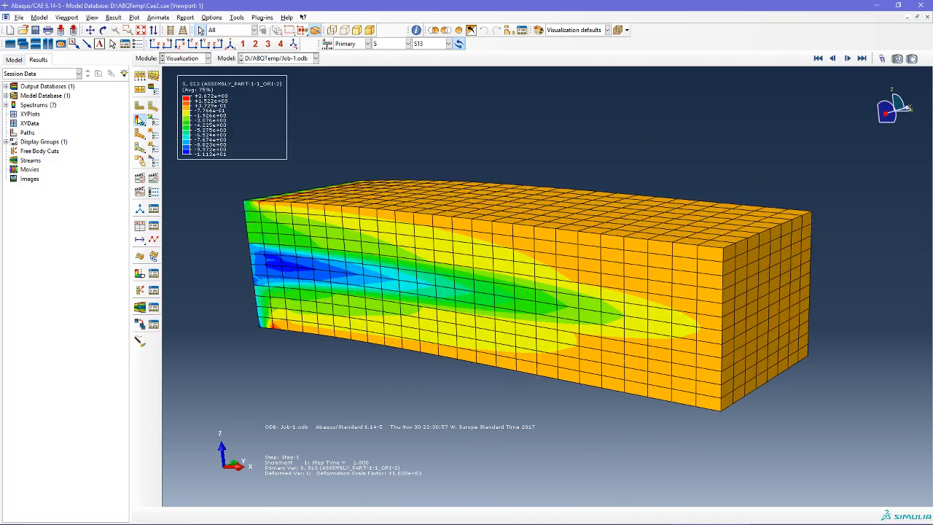
left_click_drag(753, 308, 663, 304, "ctrl+alt")
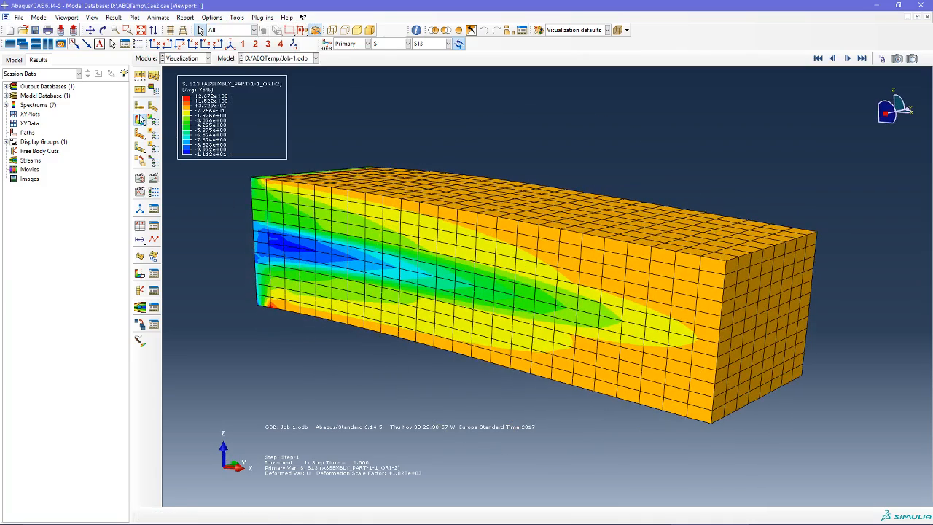
left_click(140, 121)
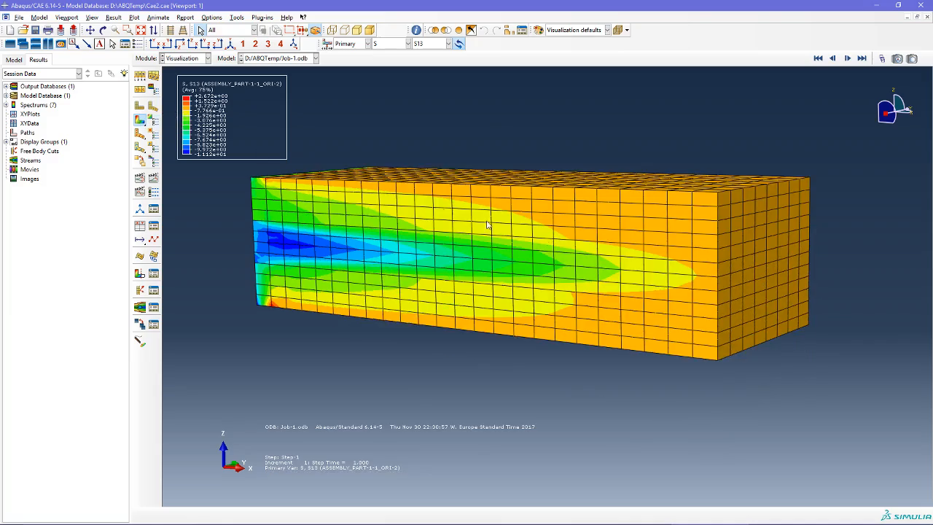
left_click_drag(488, 223, 565, 306, "ctrl+alt")
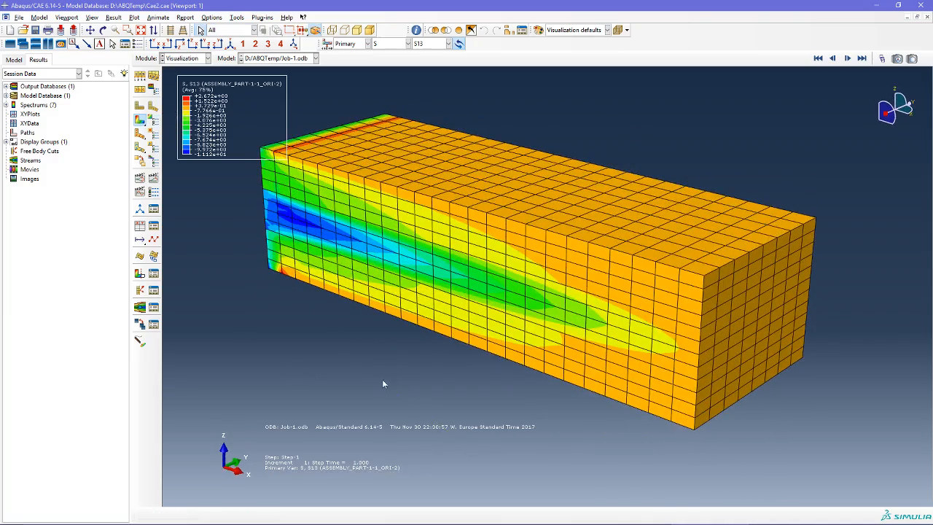
- Activate the view cut on the X-plane to show the stresses inside the block
left_click(139, 273)
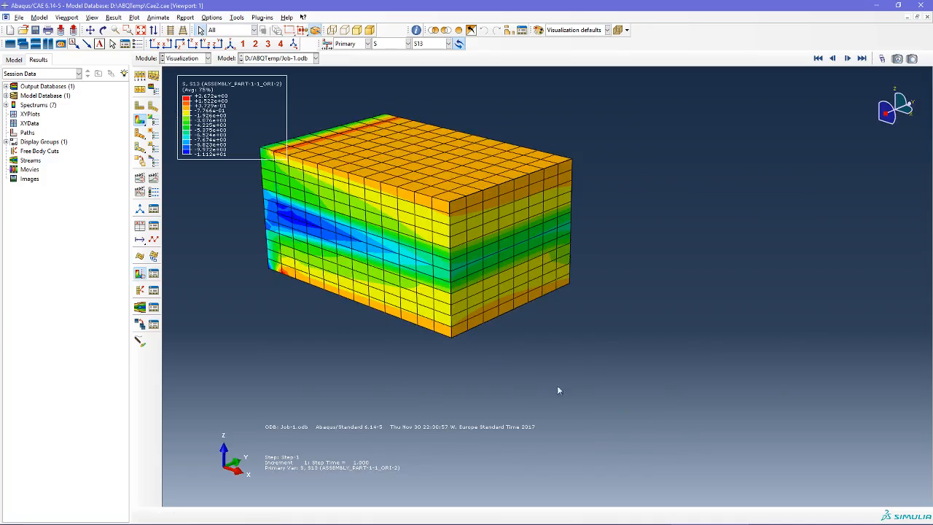
left_click_drag(558, 391, 499, 301, "ctrl+alt")
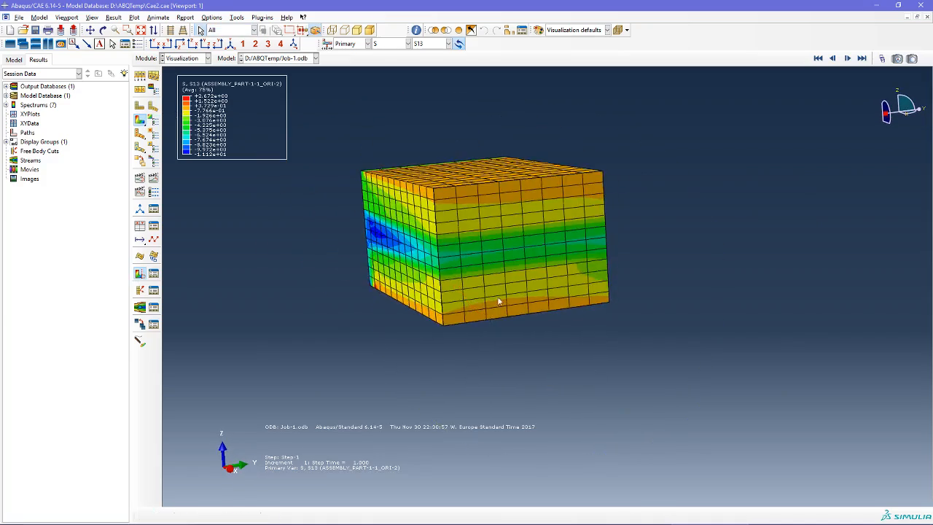
scroll(522, 181, "up", 4)
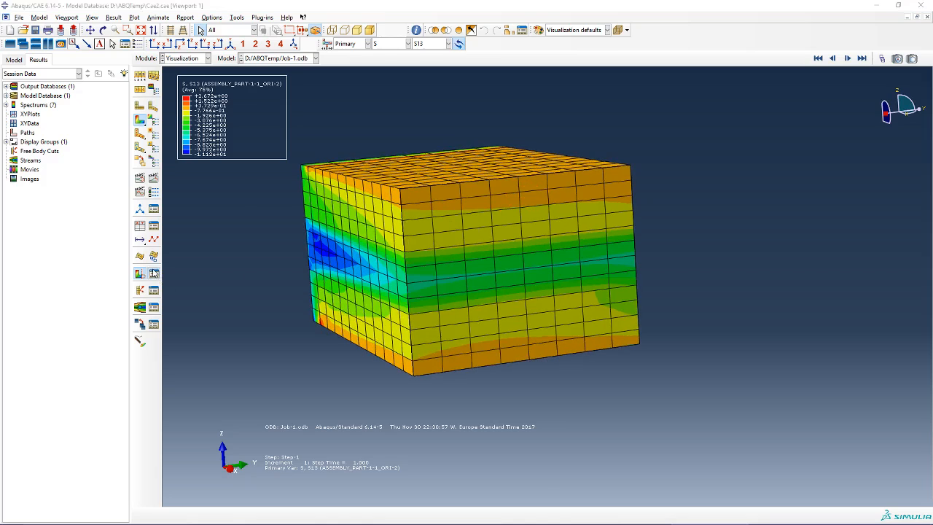
- Set the X-Plane view cut's position to 20
left_click(154, 274)
mouse_move(187, 260)
left_mouse_down()
mouse_move(195, 267)
mouse_move(183, 264)
left_mouse_up()
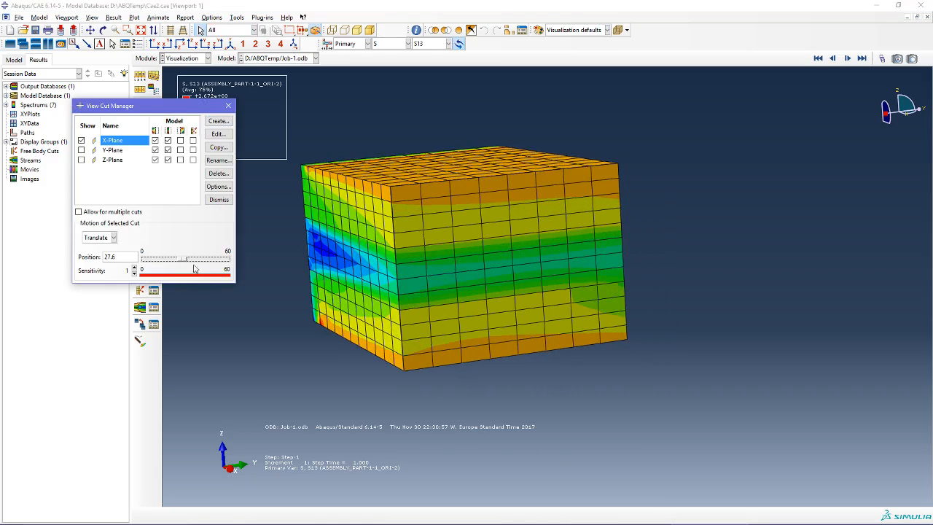
left_click_drag(547, 260, 562, 281, "ctrl+alt")
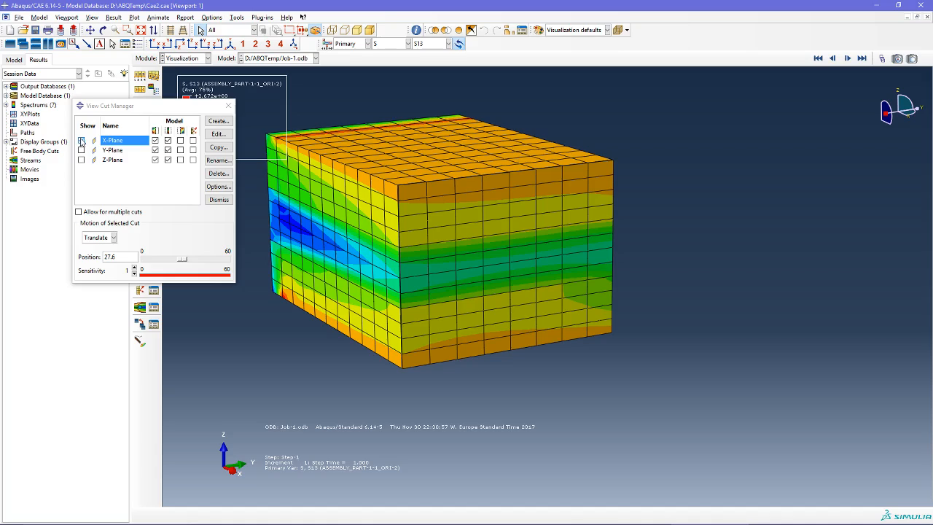
left_click(81, 140)
left_click(122, 257)
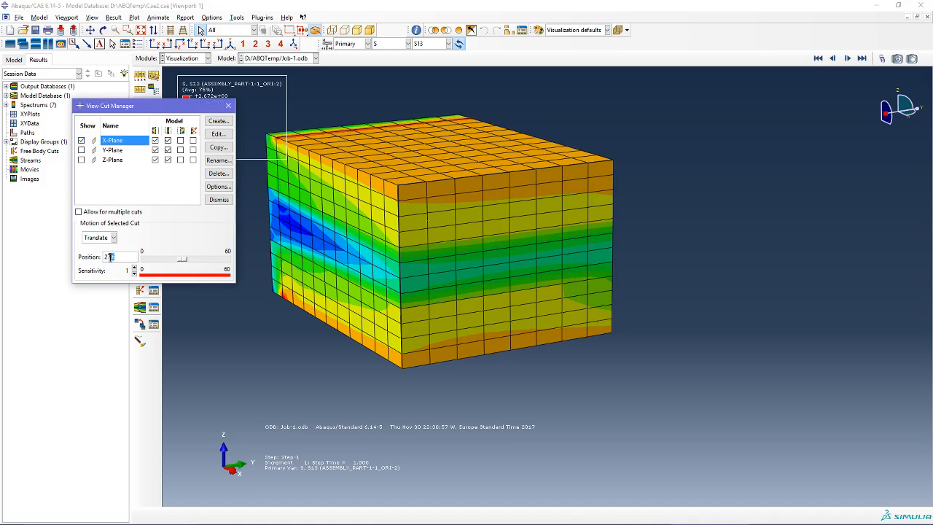
key("Return")
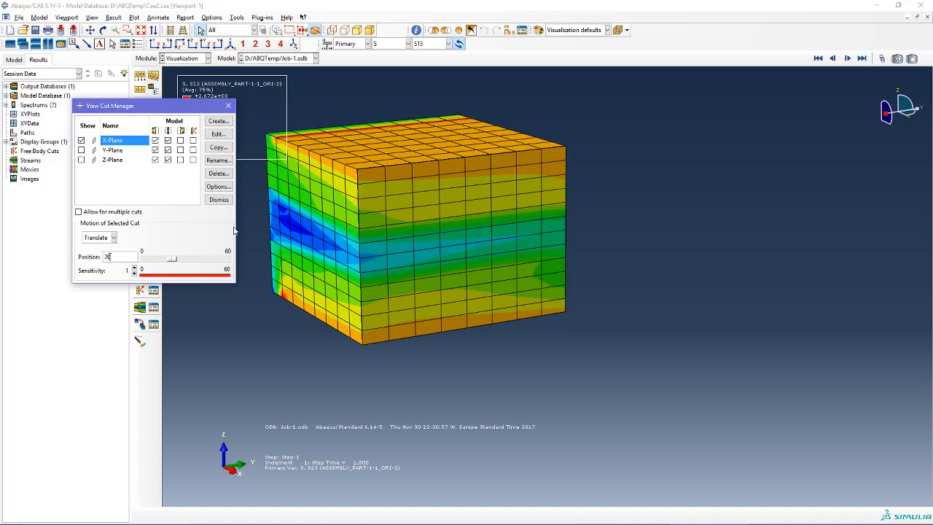
left_click(228, 105)
- Start a new path of the node list type
middle_click_drag(397, 146, 458, 194, "ctrl+alt")
scroll(473, 250, "down", 6)
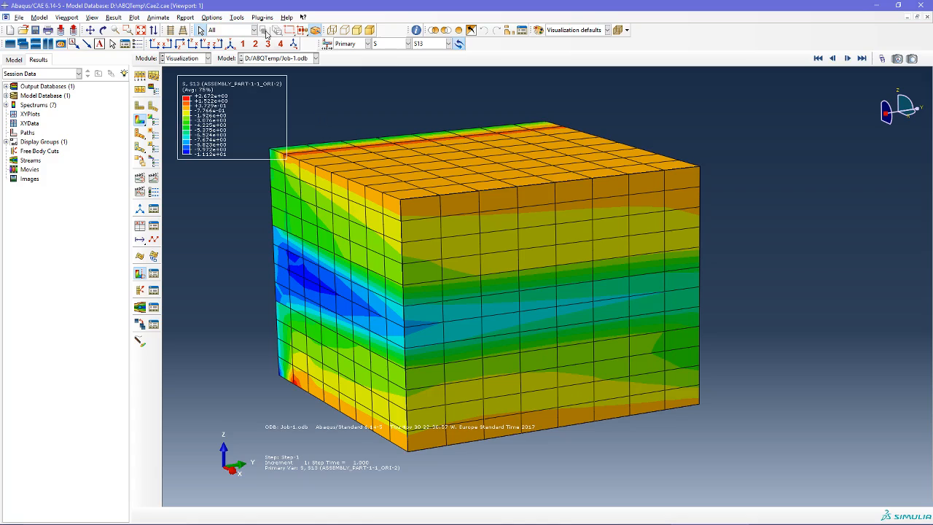
left_click(237, 16)
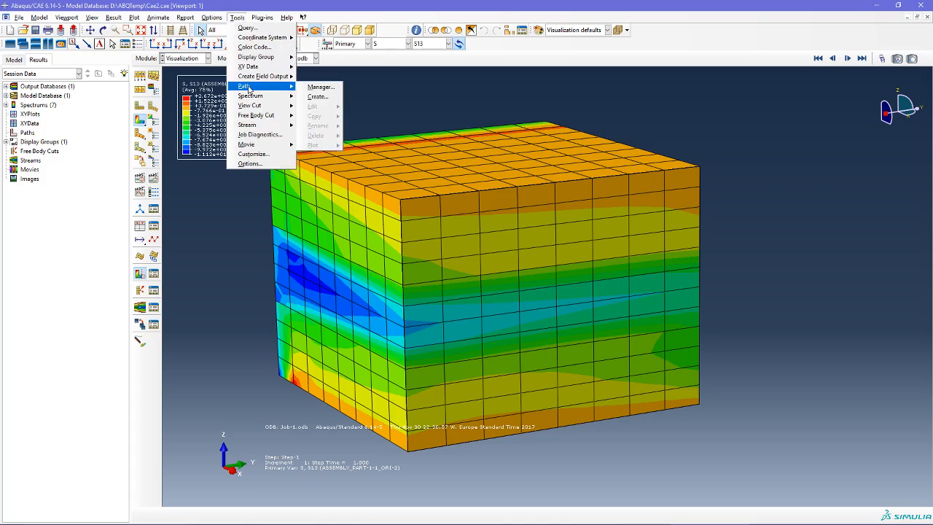
mouse_move(283, 87)
left_click(319, 88)
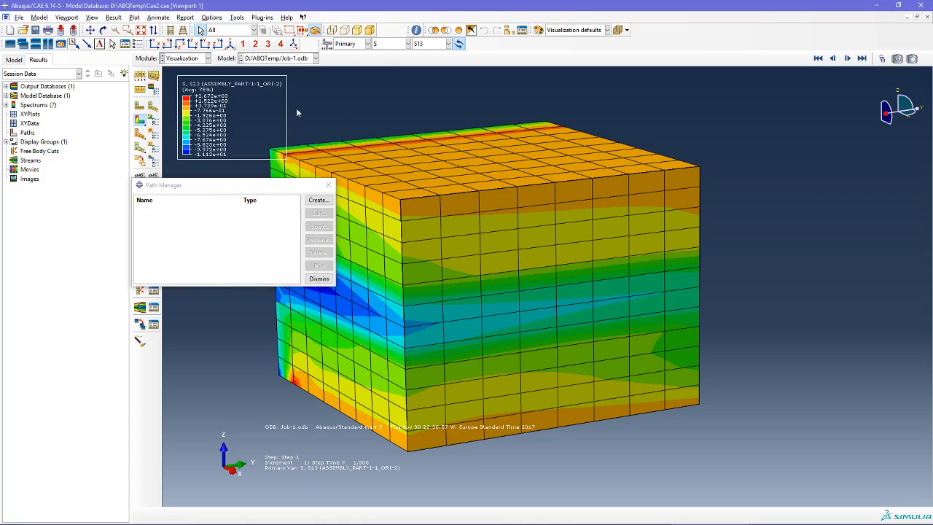
left_click(315, 200)
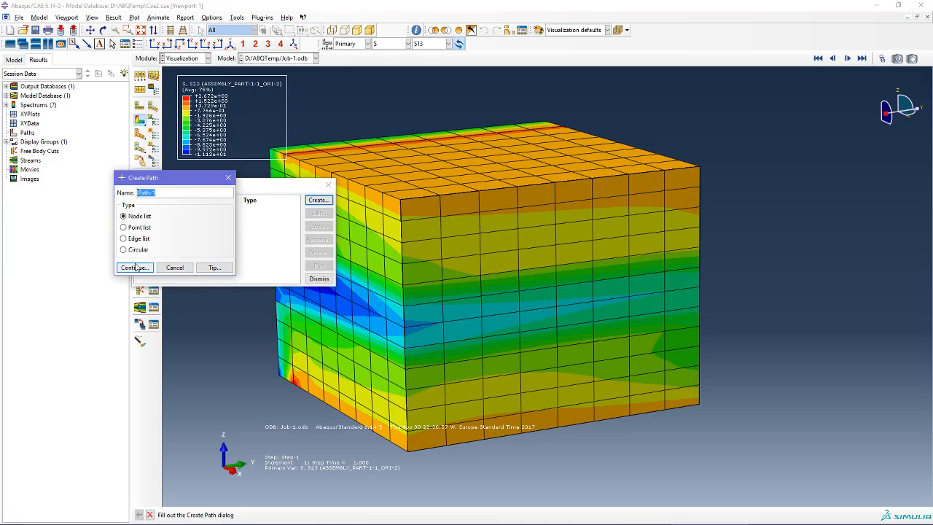
left_click(139, 217)
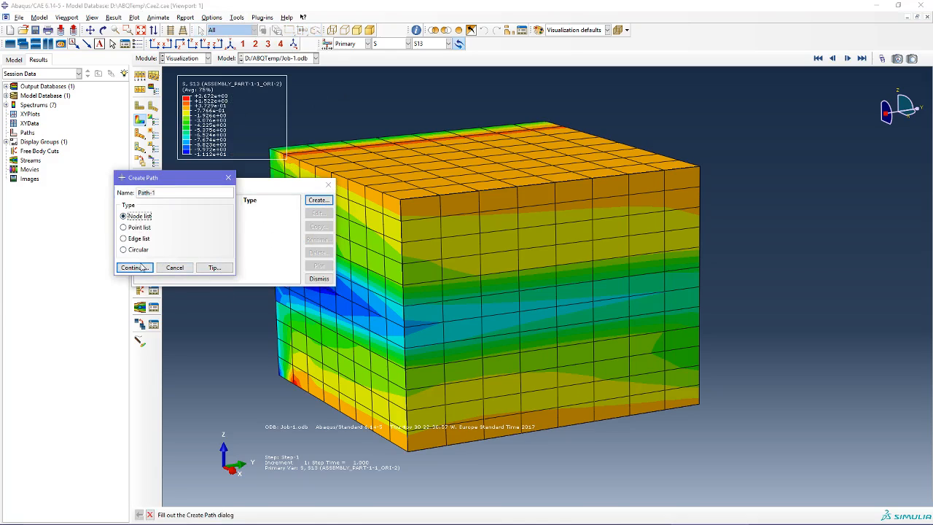
left_click(135, 267)
- Define the path through the block's thickness with two nodes on the cut face, from the bottom edge to the top edge
left_click(327, 300)
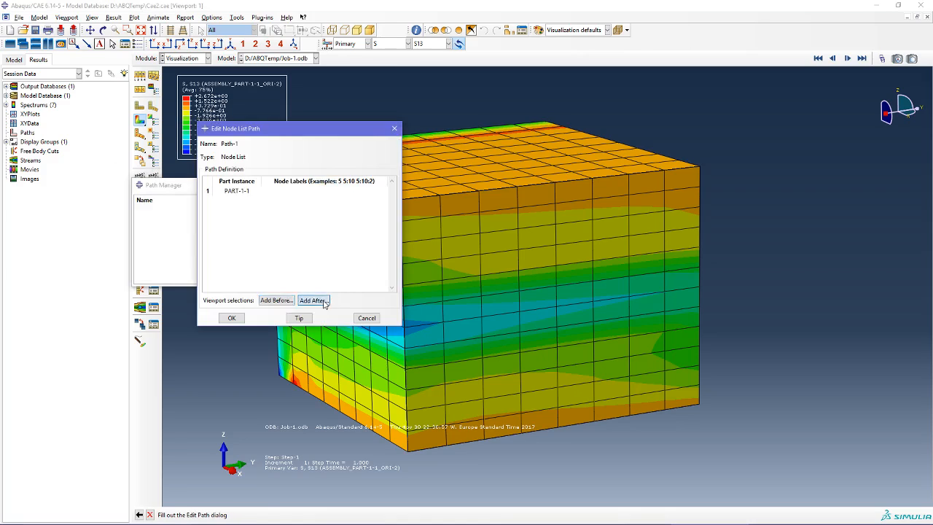
left_click(559, 429)
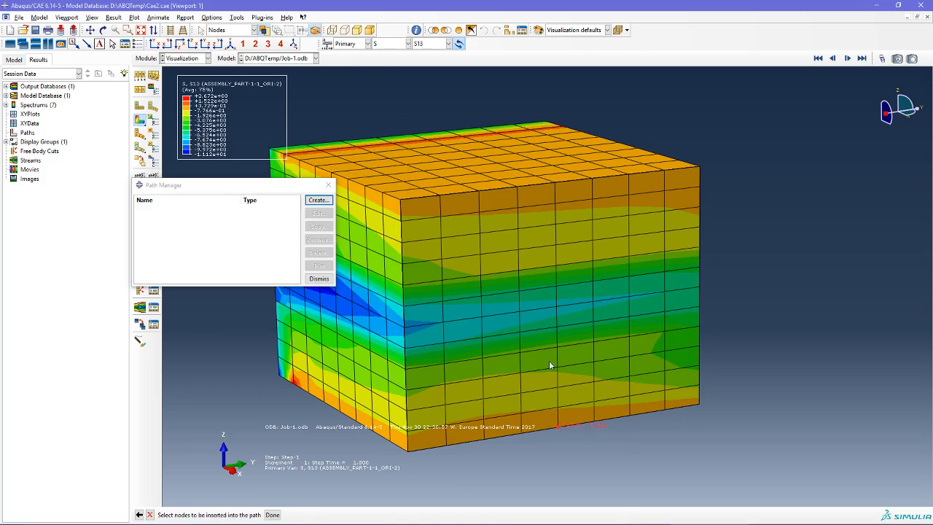
left_click(554, 181)
left_click_drag(610, 266, 644, 280, "ctrl+alt")
middle_click(687, 321)
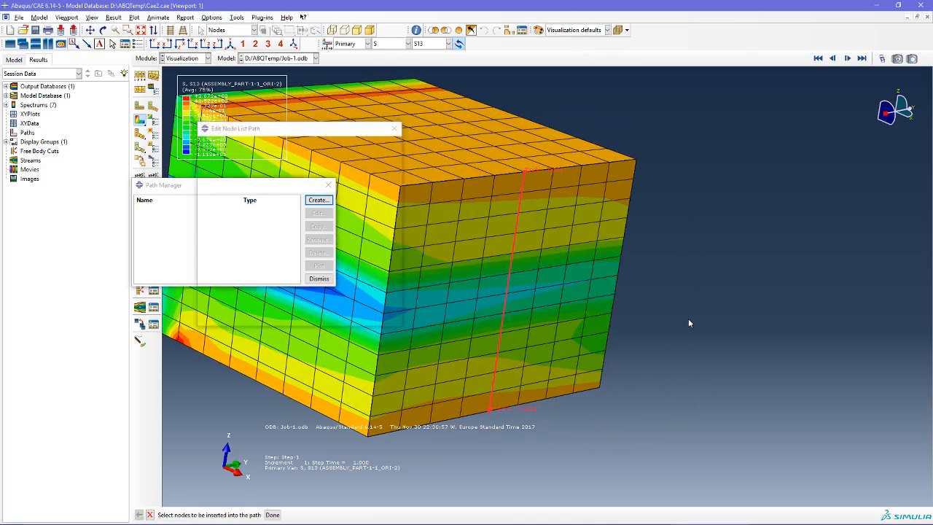
left_click(232, 318)
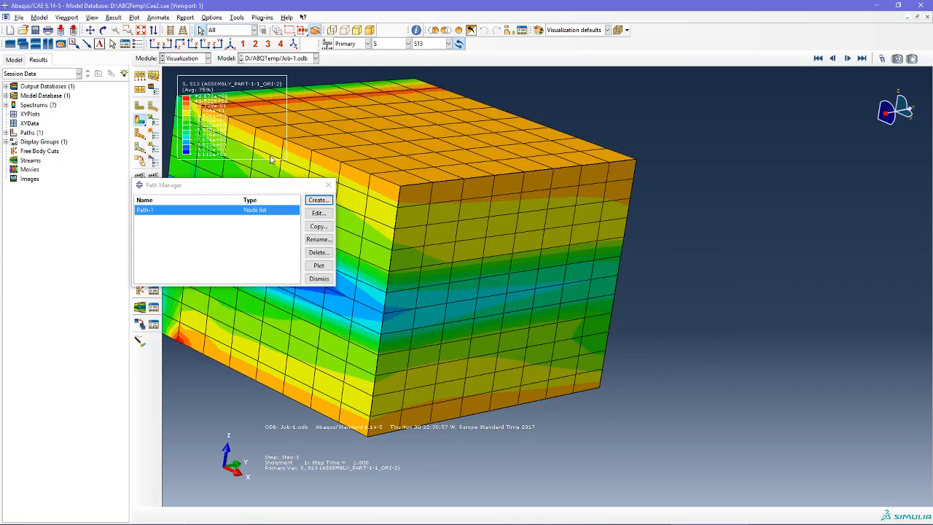
left_click(328, 184)
left_click_drag(365, 318, 464, 259, "ctrl+alt")
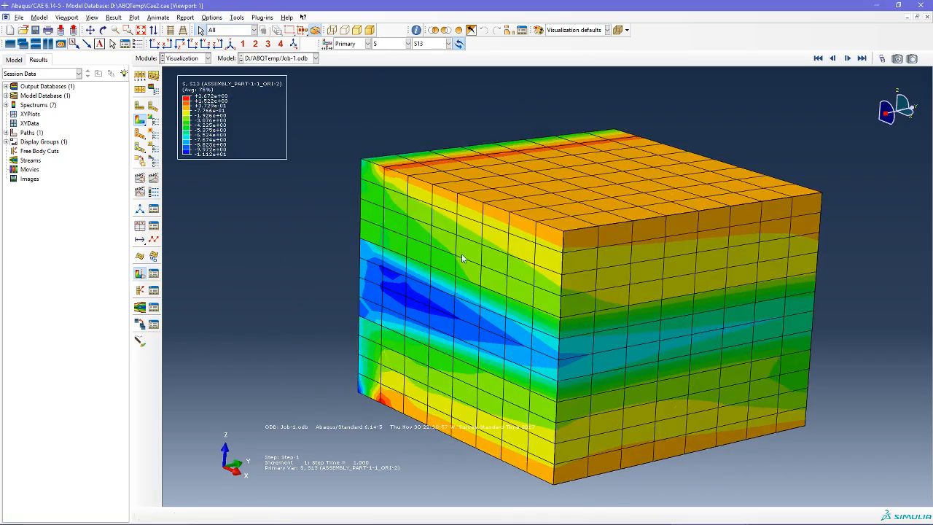
- Start creating XY data with Path as the source, keeping the block in view
left_click(144, 229)
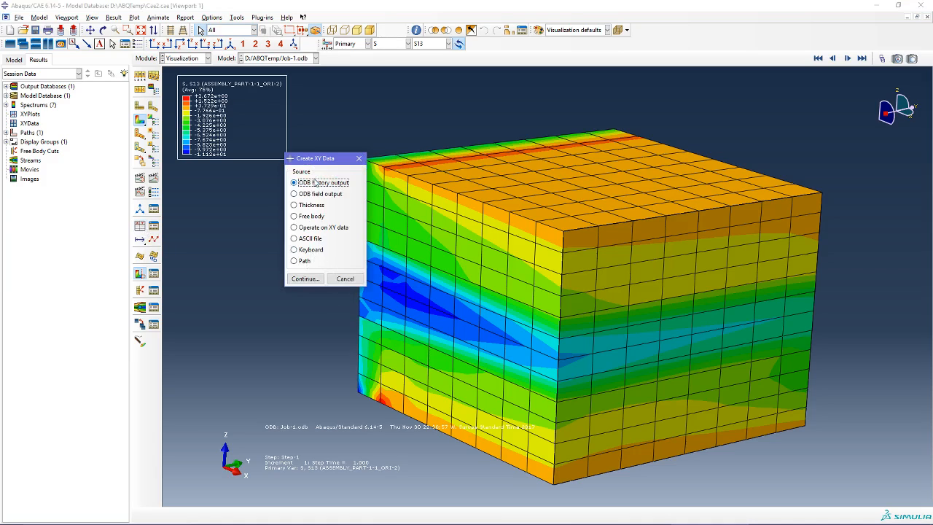
left_click(300, 261)
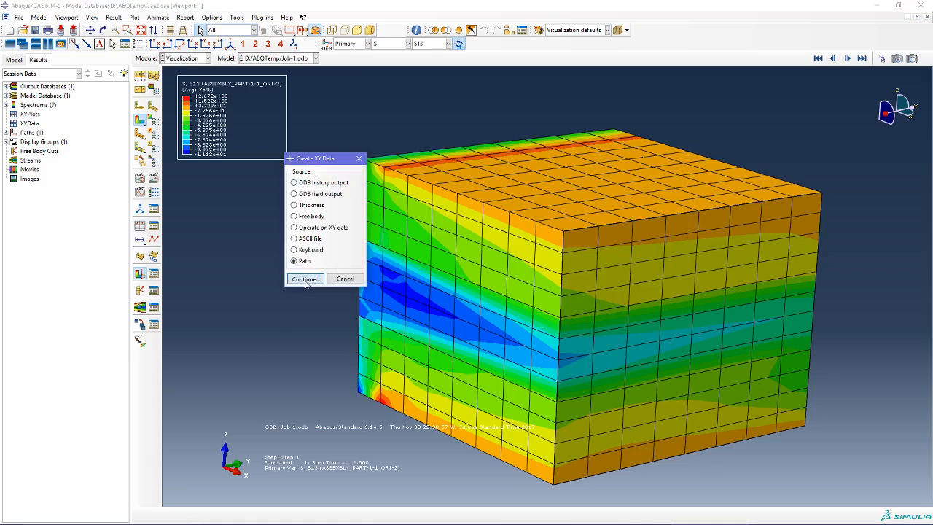
left_click(306, 279)
left_click_drag(448, 118, 260, 92)
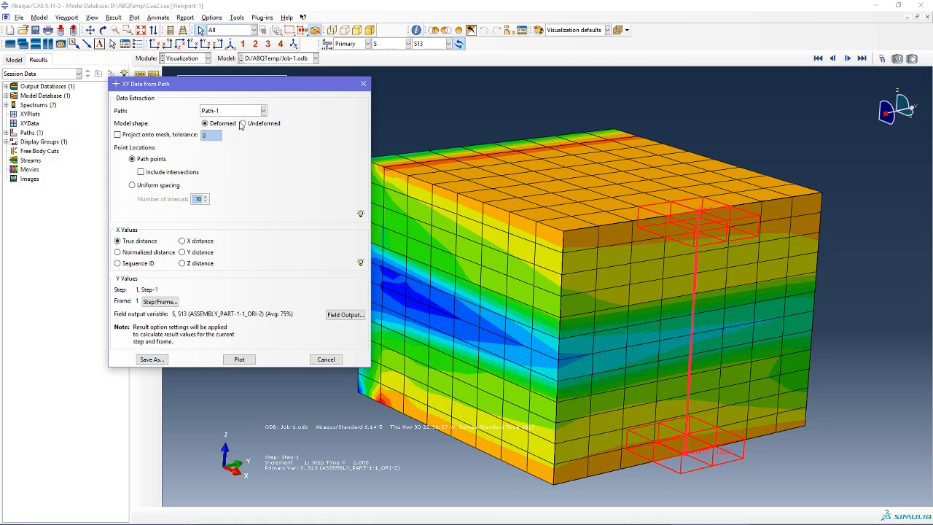
- Set the path data to the undeformed shape, including intersections, with Z distance as the X values
left_click(256, 125)
left_click(181, 175)
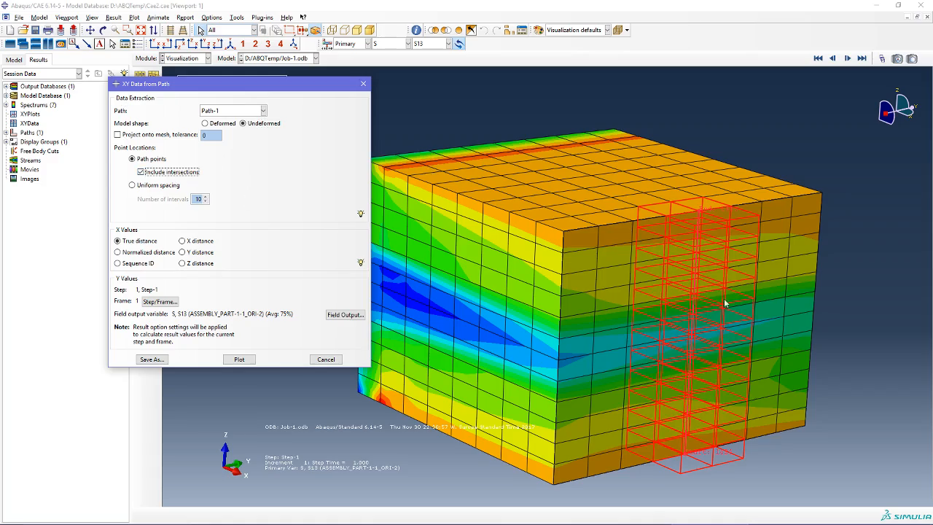
left_click_drag(701, 274, 732, 437, "ctrl+alt")
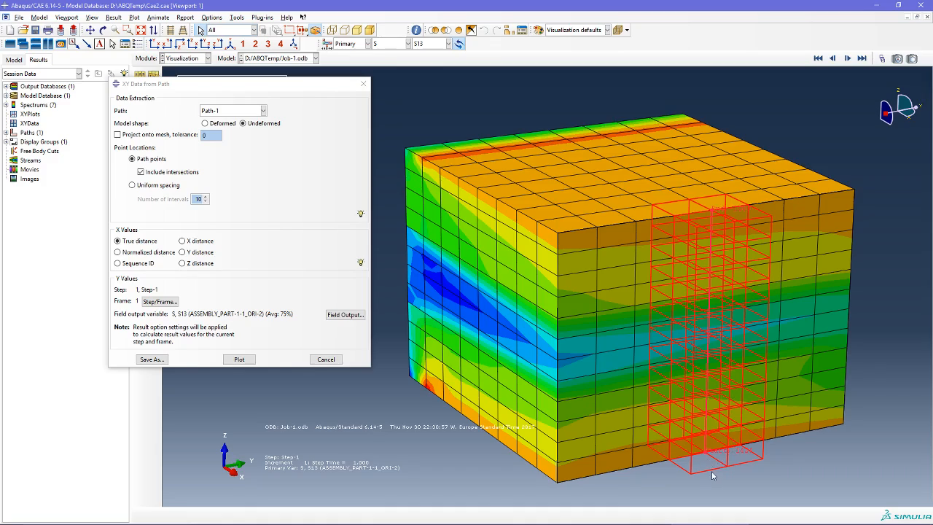
scroll(703, 467, "up", 5)
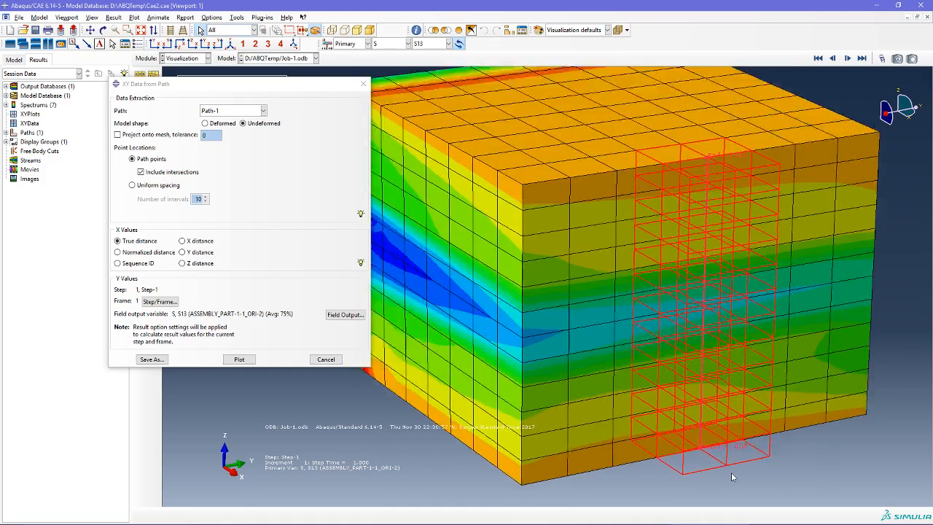
left_click_drag(714, 431, 690, 465, "ctrl+alt")
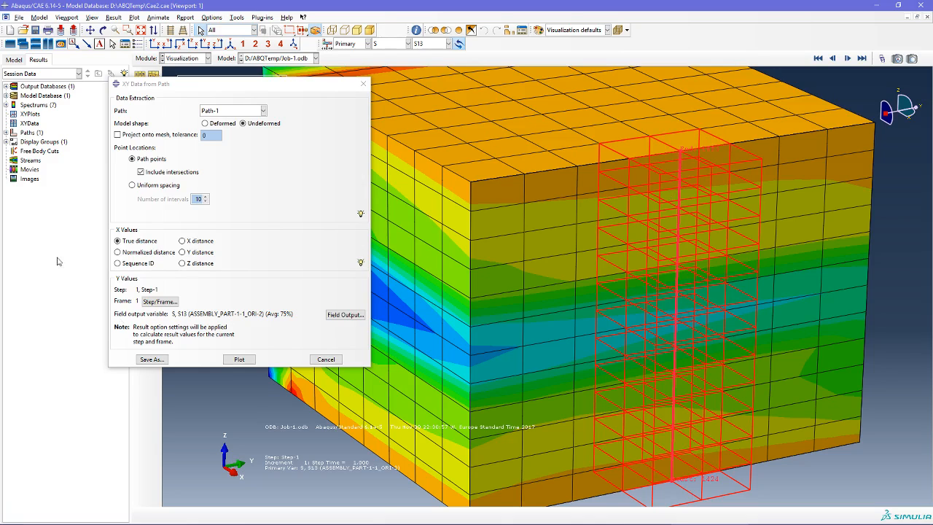
left_click(184, 263)
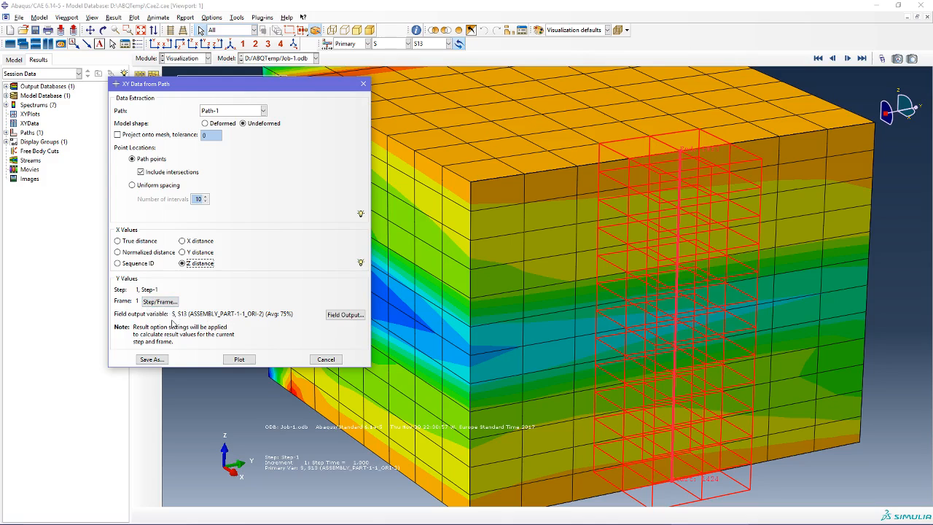
- Confirm stress component S13 as the field output variable for the path data
left_click(346, 316)
left_click(233, 284)
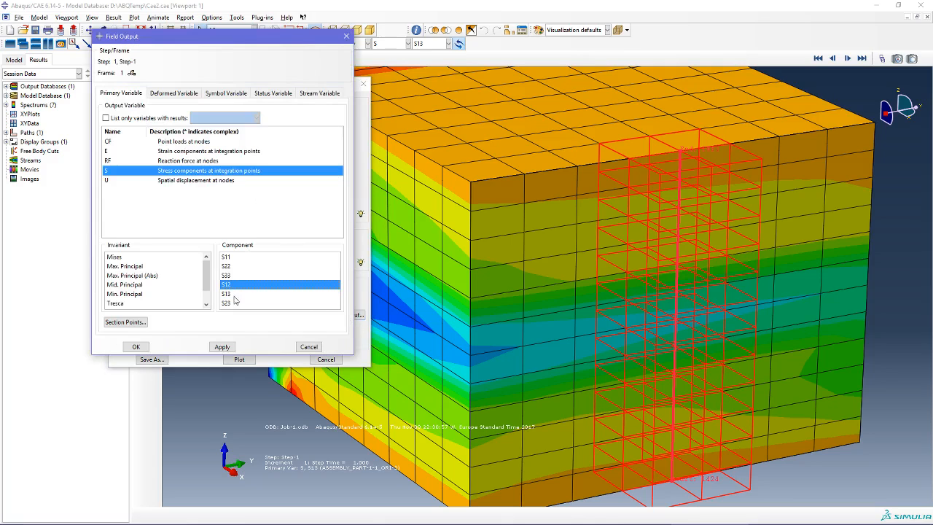
left_click(233, 294)
left_click(235, 302)
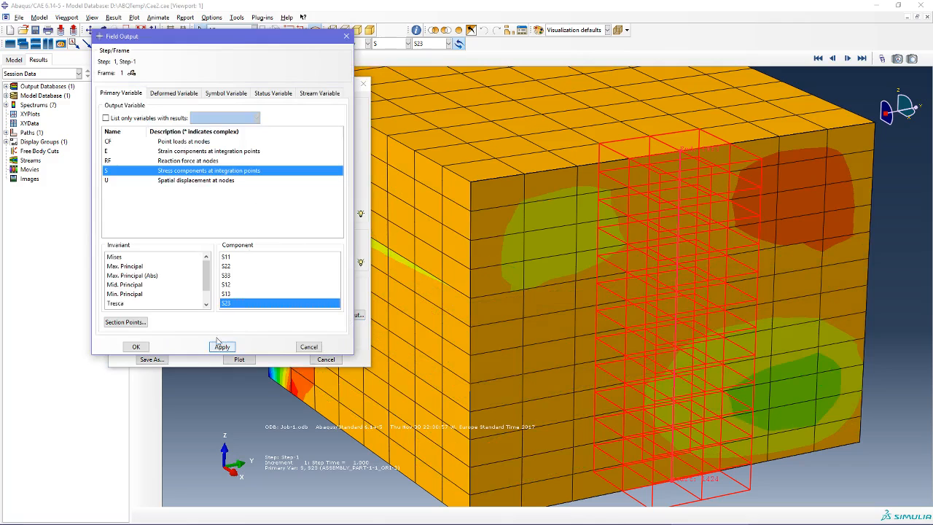
left_click(246, 295)
left_click(221, 346)
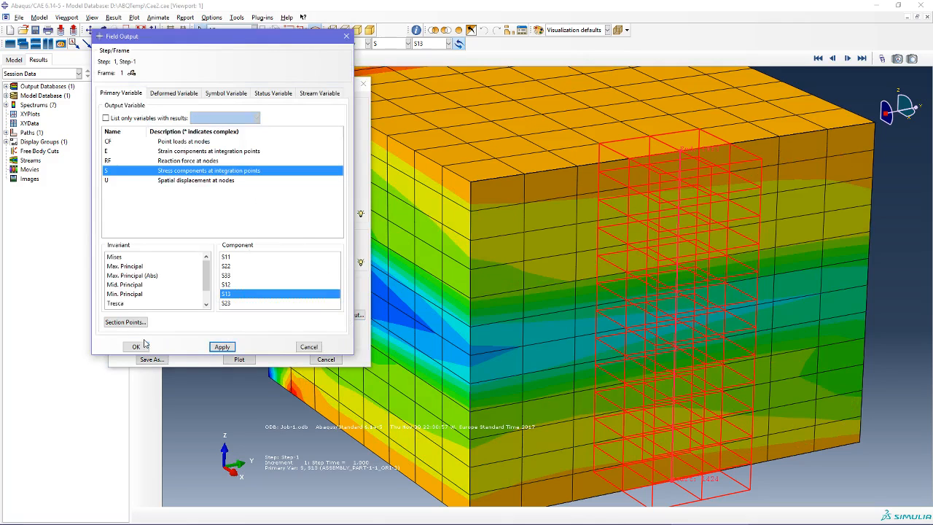
left_click(136, 346)
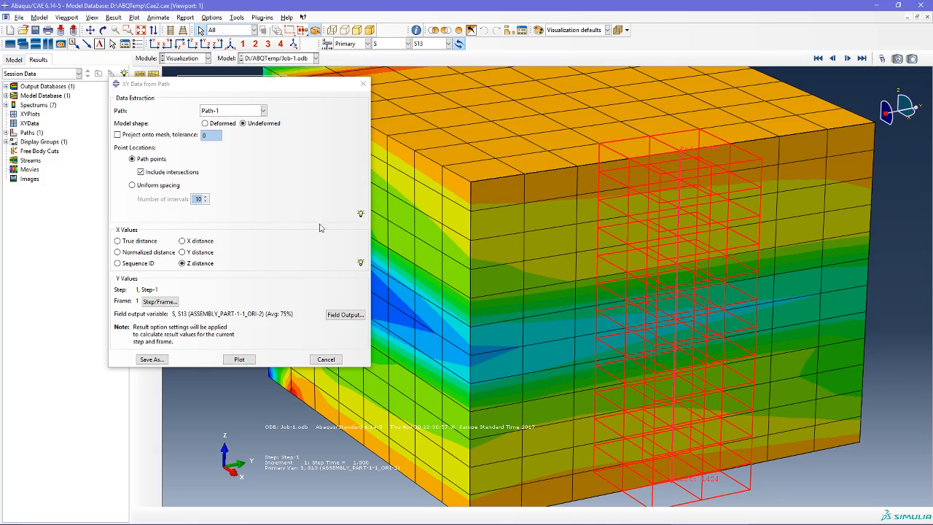
- Plot S13 along the path and show symbols on the curve
left_click(240, 360)
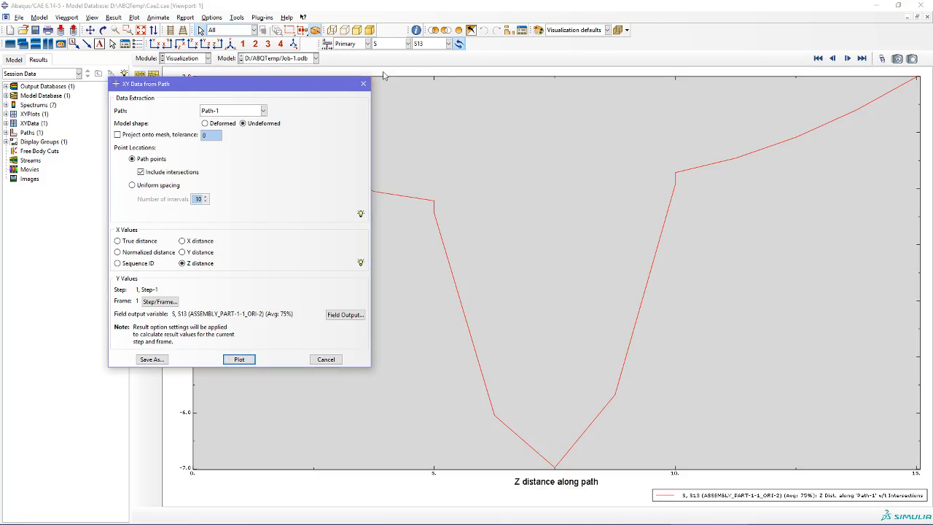
left_click(362, 84)
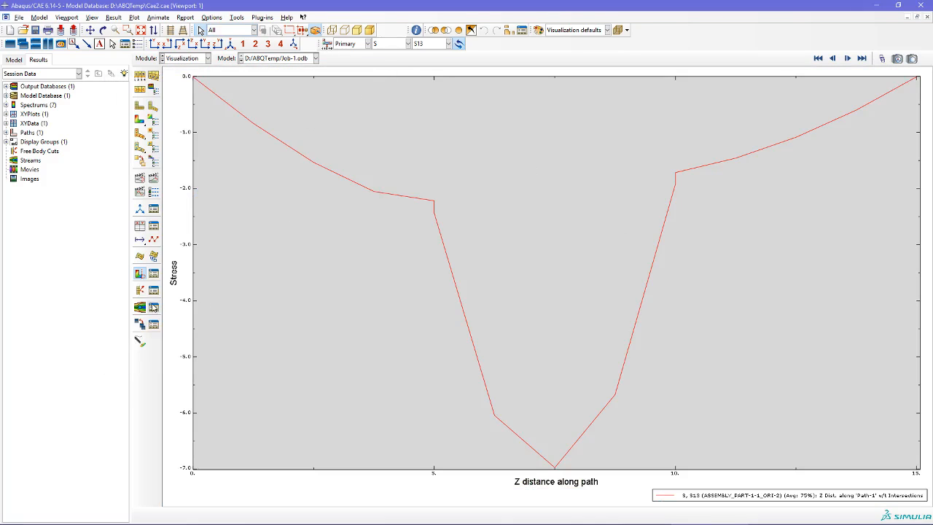
left_click(152, 241)
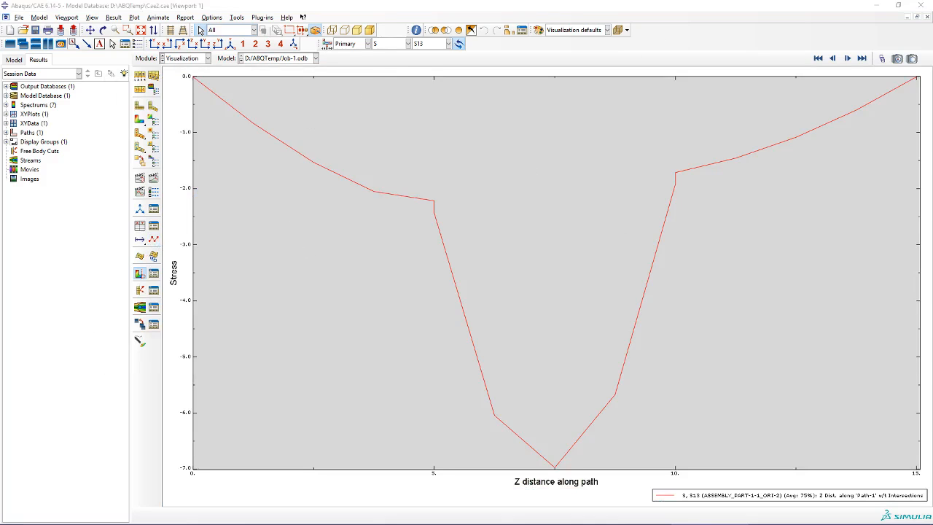
left_click_drag(193, 98, 211, 102)
left_click(219, 254)
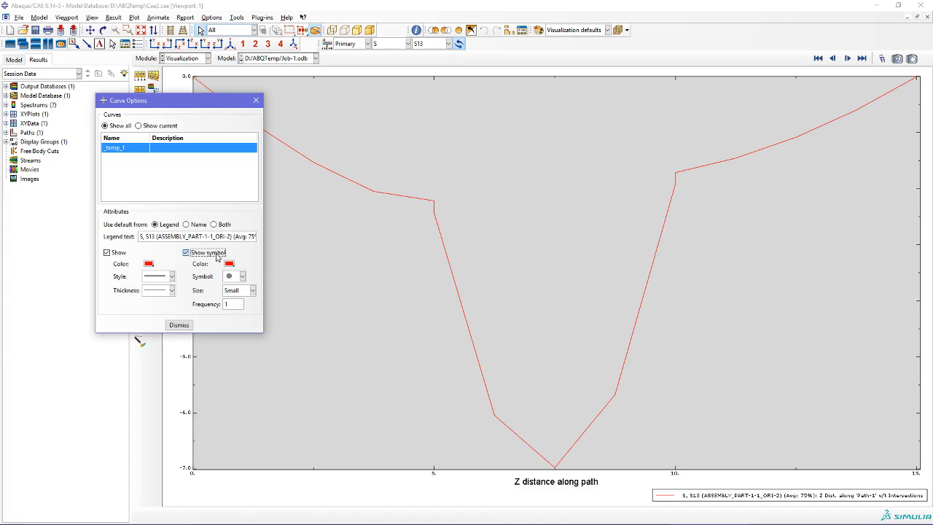
left_click(256, 100)
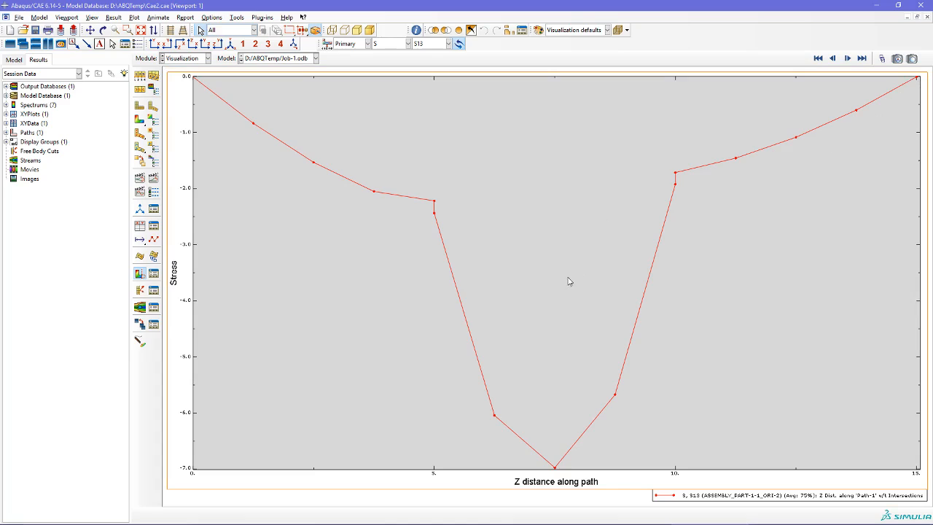
- Return to the S13 contour plot and examine the stress distribution on the cut and side faces of the block
left_click(139, 120)
scroll(349, 248, "up", 2)
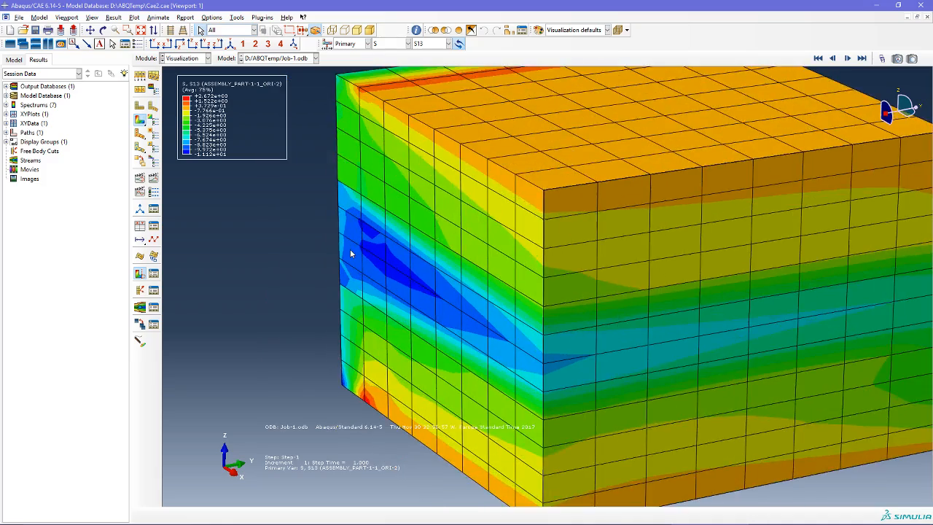
scroll(312, 246, "down", 5)
left_click_drag(500, 300, 589, 310, "ctrl+alt")
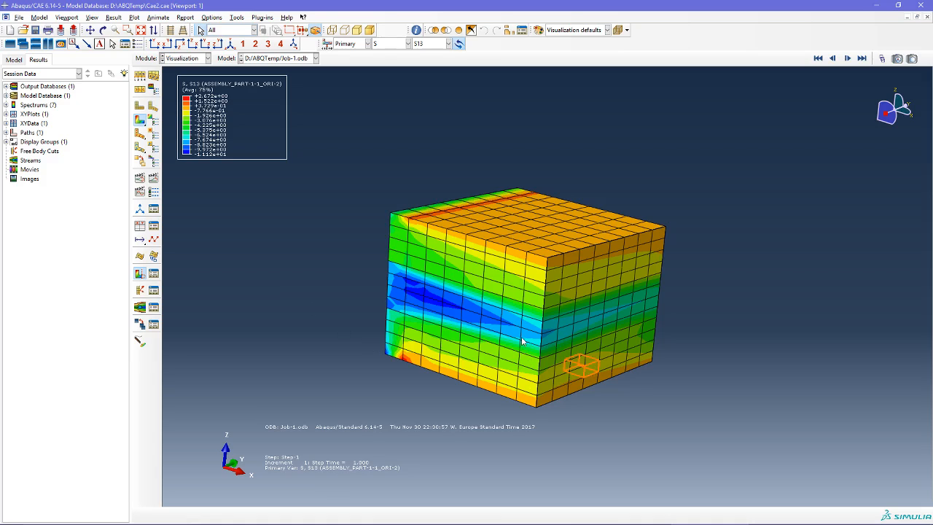
middle_click_drag(610, 350, 583, 377, "ctrl+alt")
scroll(583, 374, "up", 2)
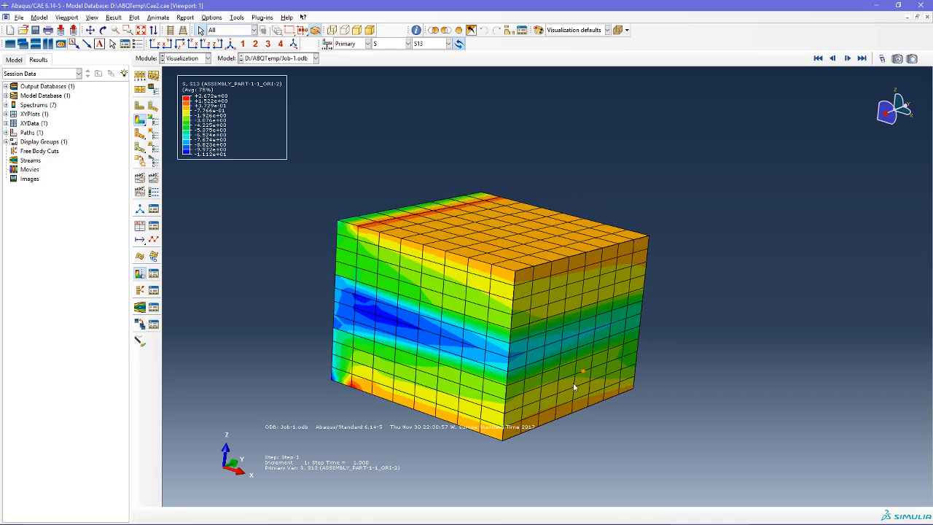
mouse_move(523, 375)
left_mouse_down("ctrl+alt")
mouse_move(504, 376)
mouse_move(521, 387)
left_mouse_up("ctrl+alt")
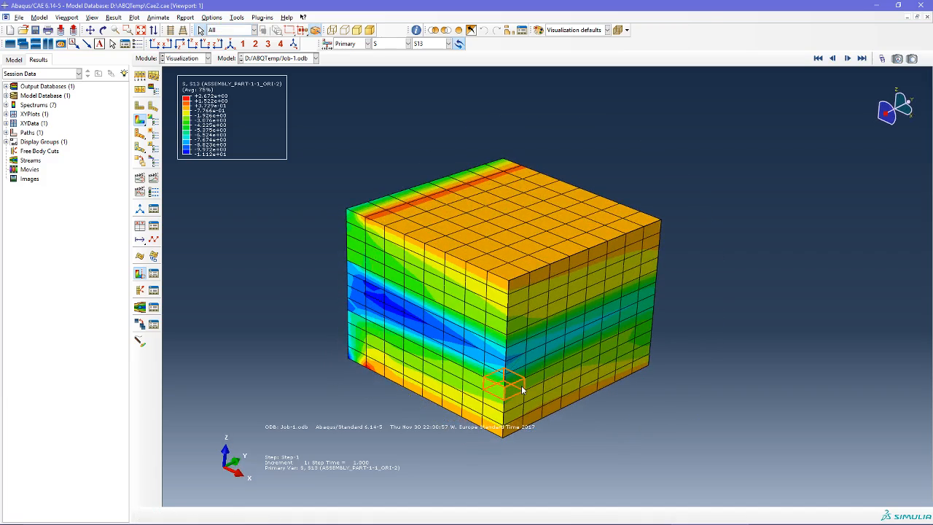
scroll(521, 384, "up", 2)
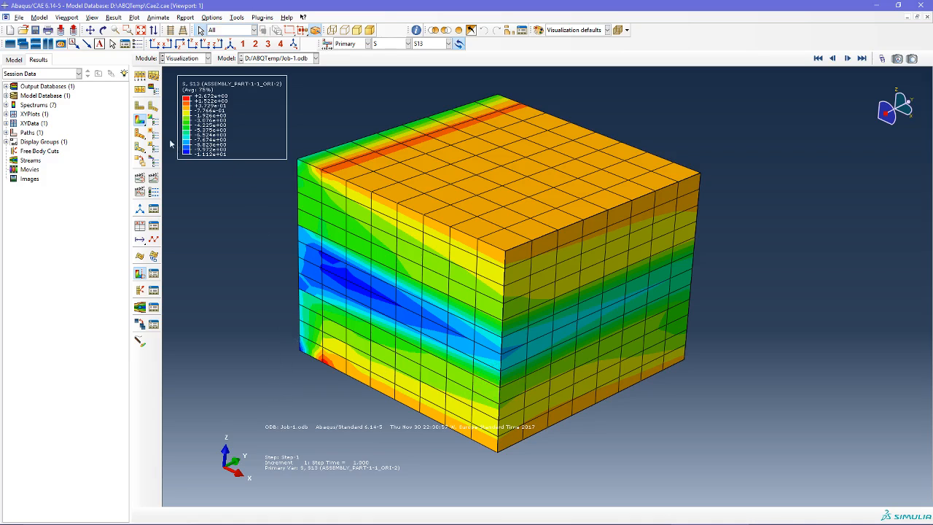
- Deactivate the view cut and plot the material orientations on the whole block
left_click(141, 273)
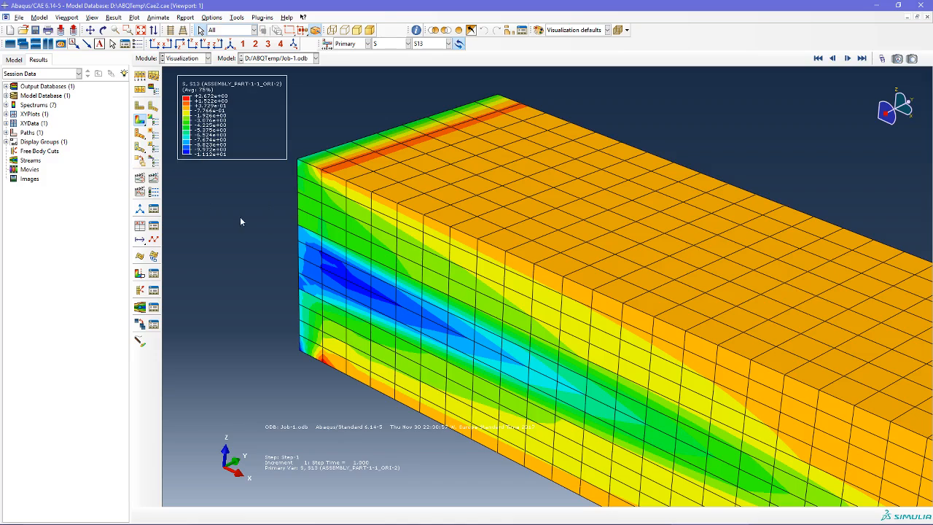
left_click(140, 147)
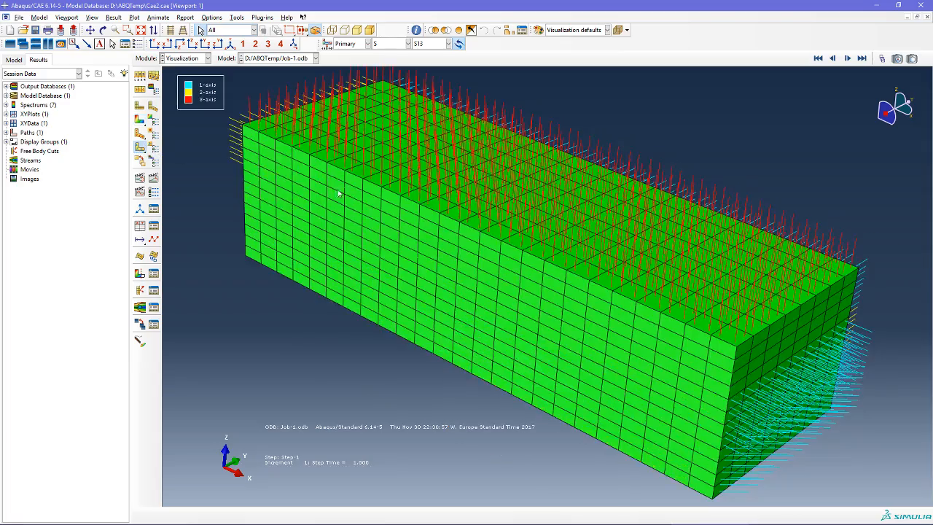
scroll(364, 218, "down", 3)
left_click_drag(599, 306, 495, 344, "ctrl+alt")
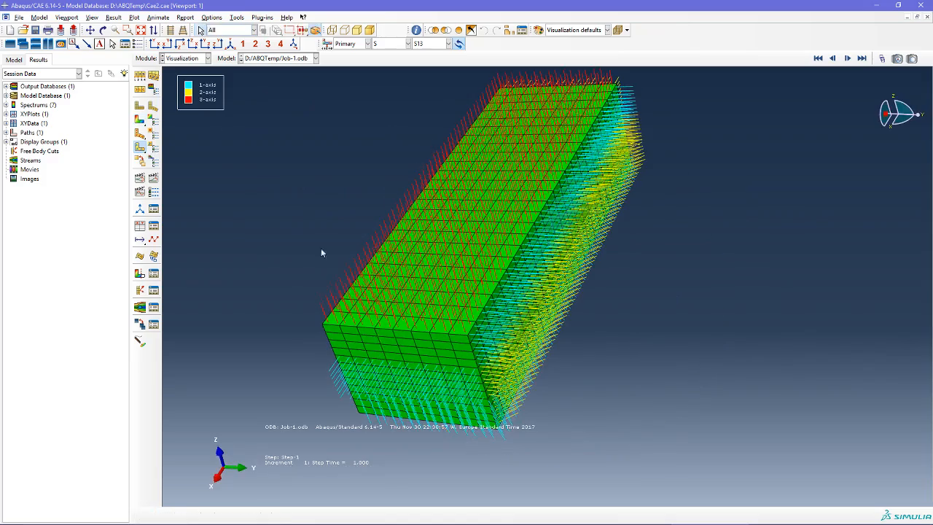
- Examine the 1-, 2- and 3-axis material orientations of the layers on the end, top and long side faces of the block
left_click_drag(477, 281, 421, 239, "ctrl+alt")
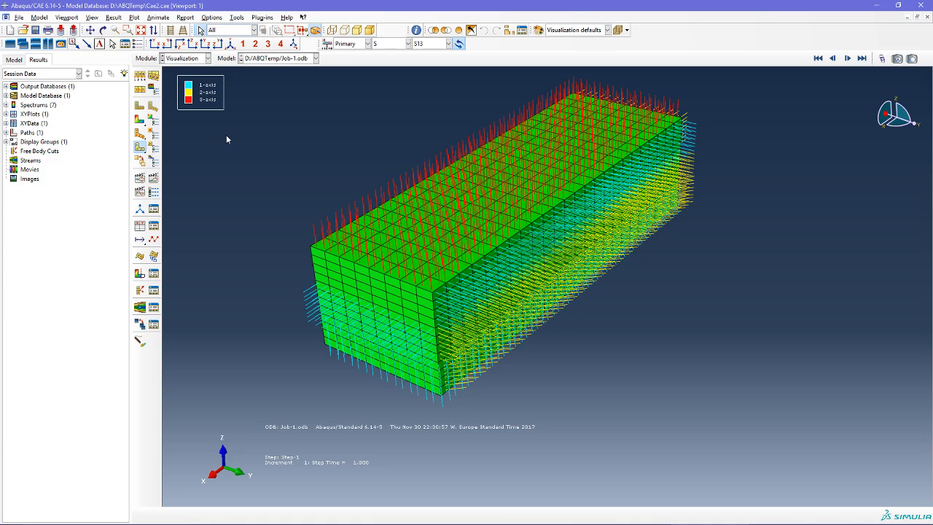
left_click_drag(417, 271, 736, 400, "ctrl+alt")
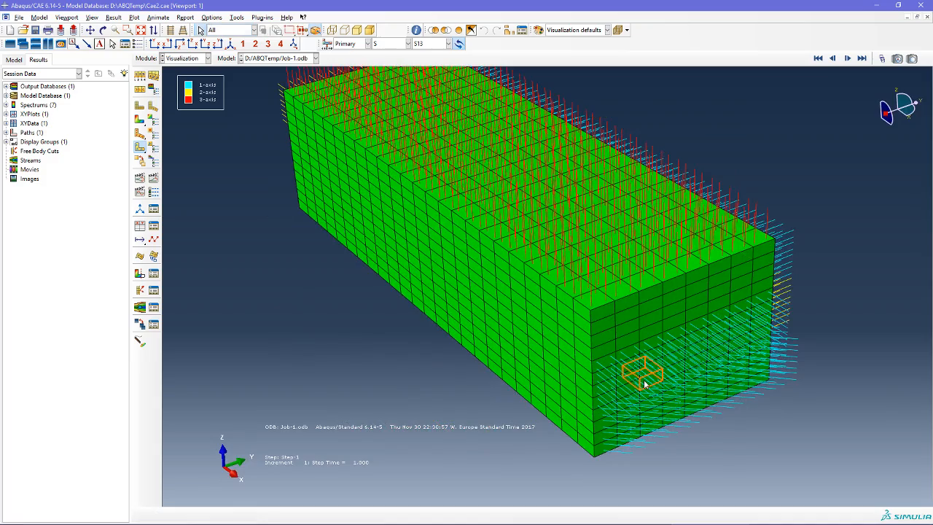
left_click_drag(644, 384, 711, 265, "ctrl+alt")
left_click_drag(706, 364, 552, 289, "ctrl+alt")
scroll(663, 420, "up", 3)
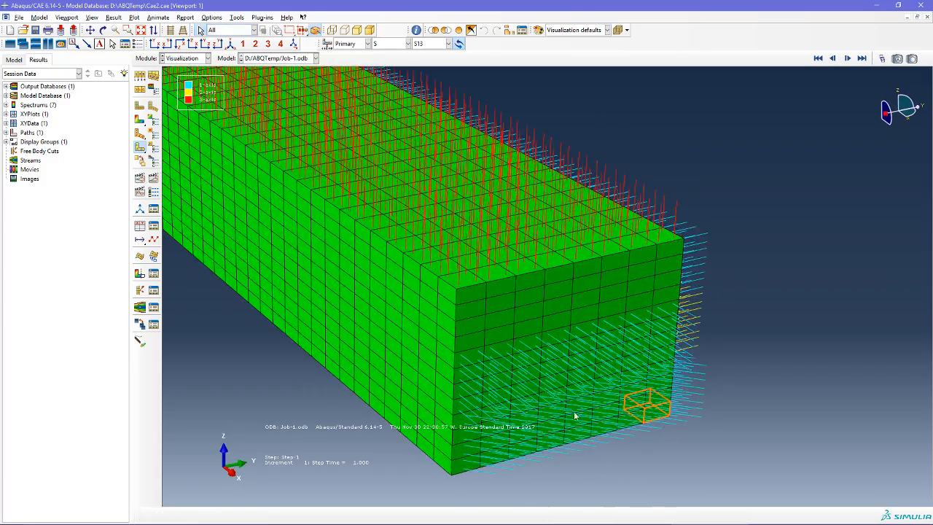
scroll(643, 327, "down", 3)
left_click_drag(643, 327, 585, 377, "ctrl+alt")
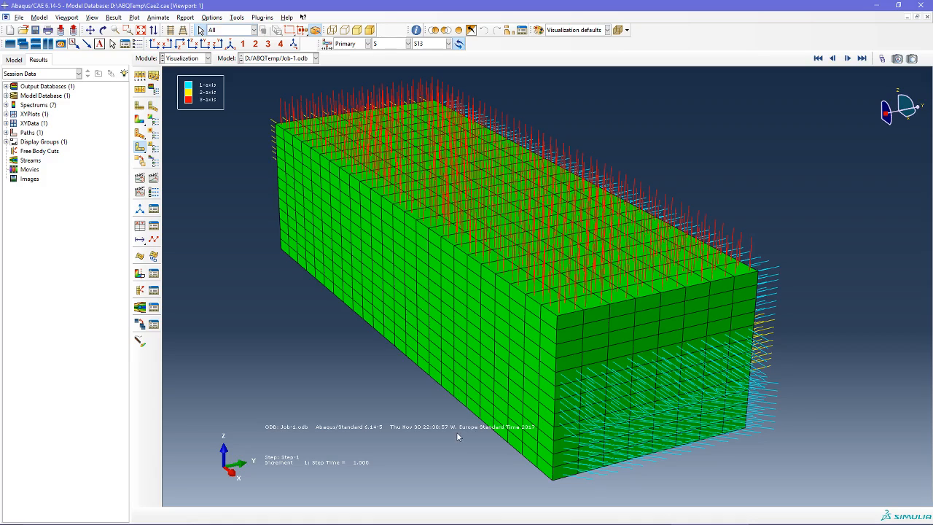
scroll(358, 403, "up", 3)
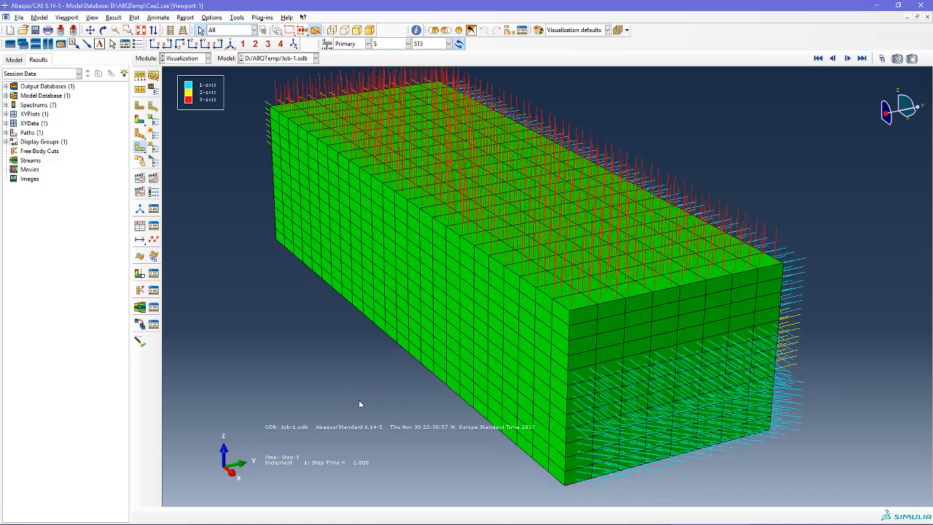
scroll(363, 406, "down", 5)
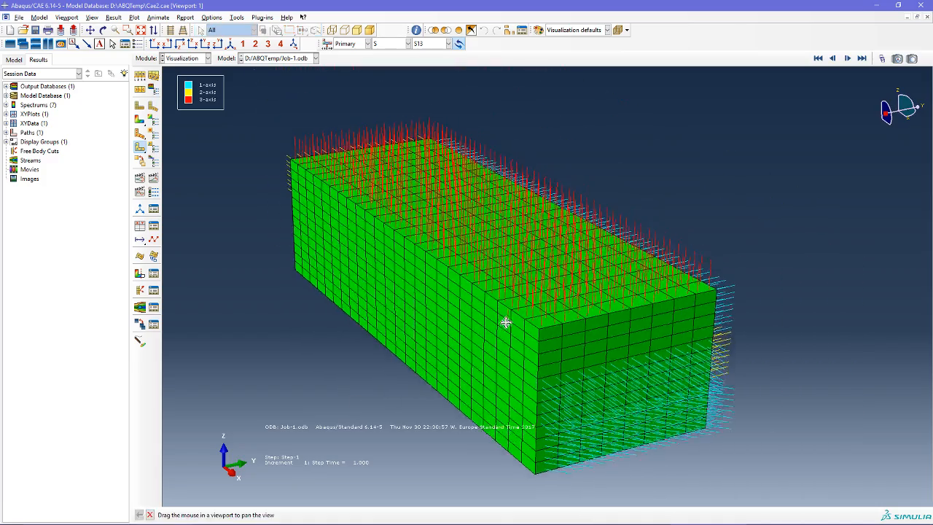
left_click_drag(582, 368, 412, 298, "ctrl+alt")
middle_click_drag(367, 184, 428, 183, "ctrl+alt")
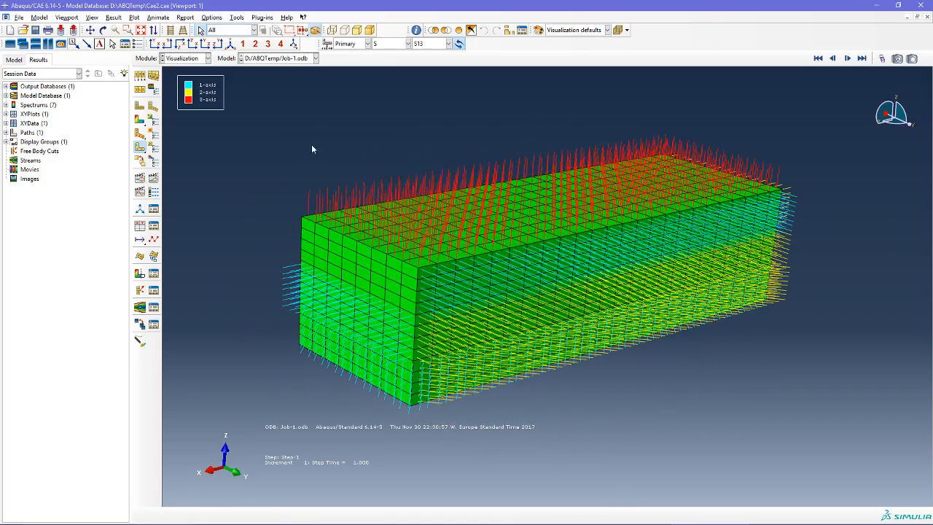